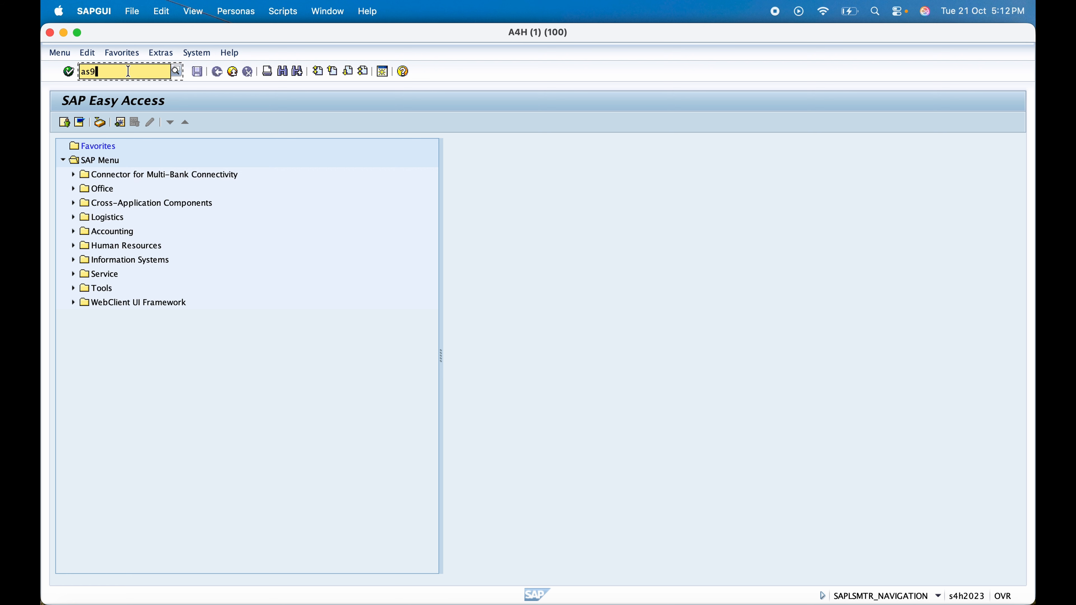
Start legacy asset creation with transaction AS91 for company code ONEV and asset class ON103 (One Plus Vehicles)
key(Return)
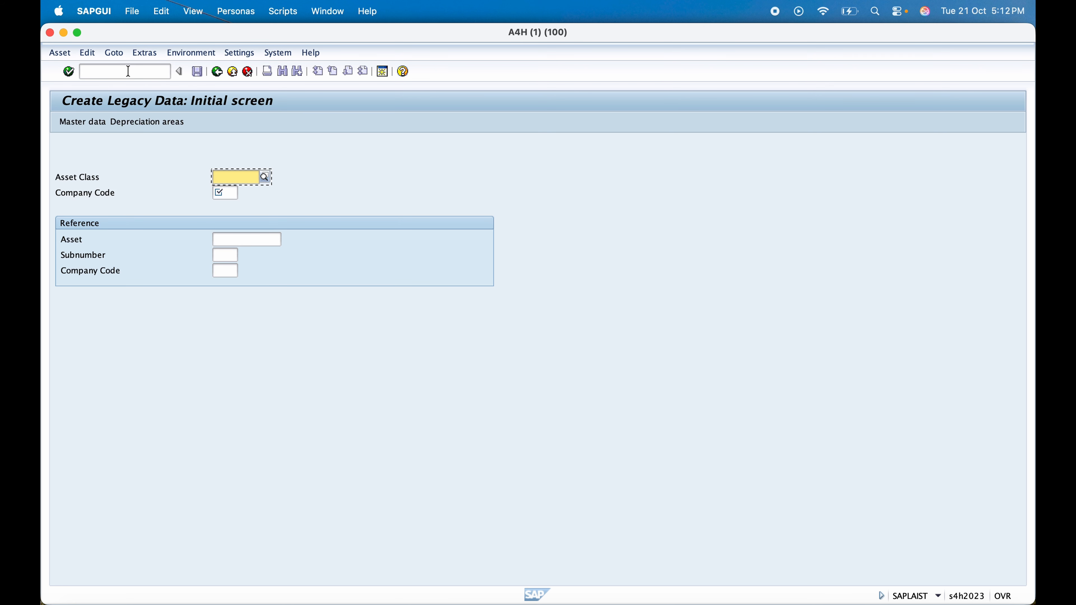
click(227, 193)
text(onev)
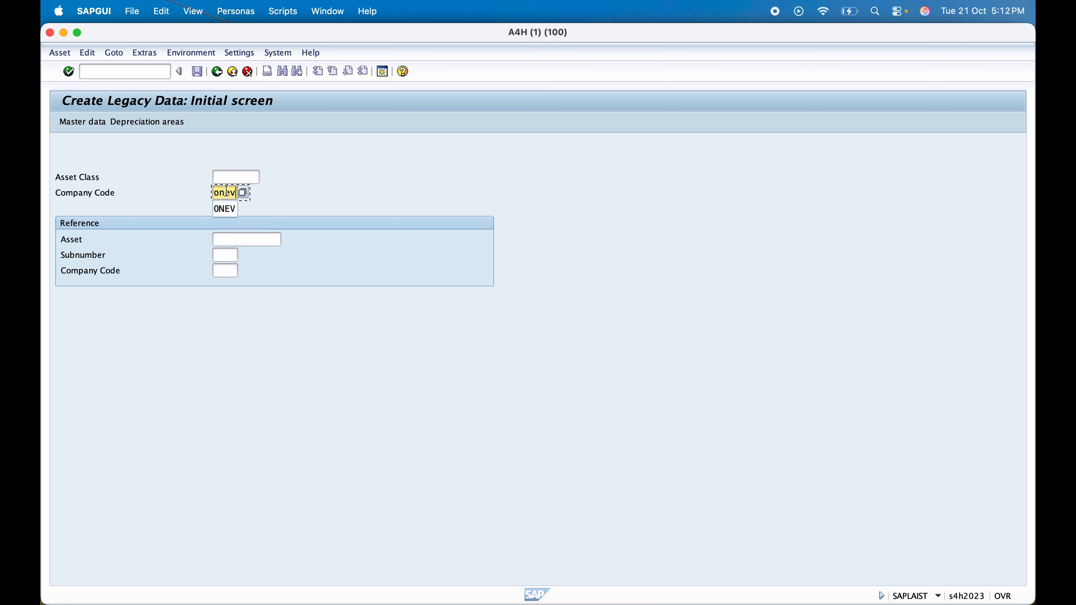
click(240, 177)
click(264, 177)
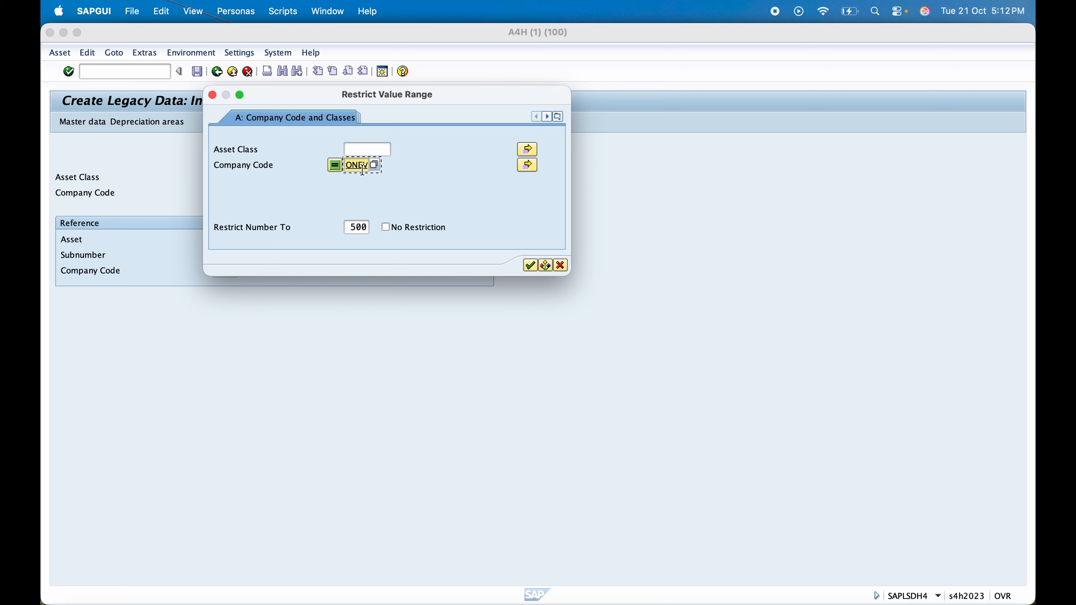
key(Return)
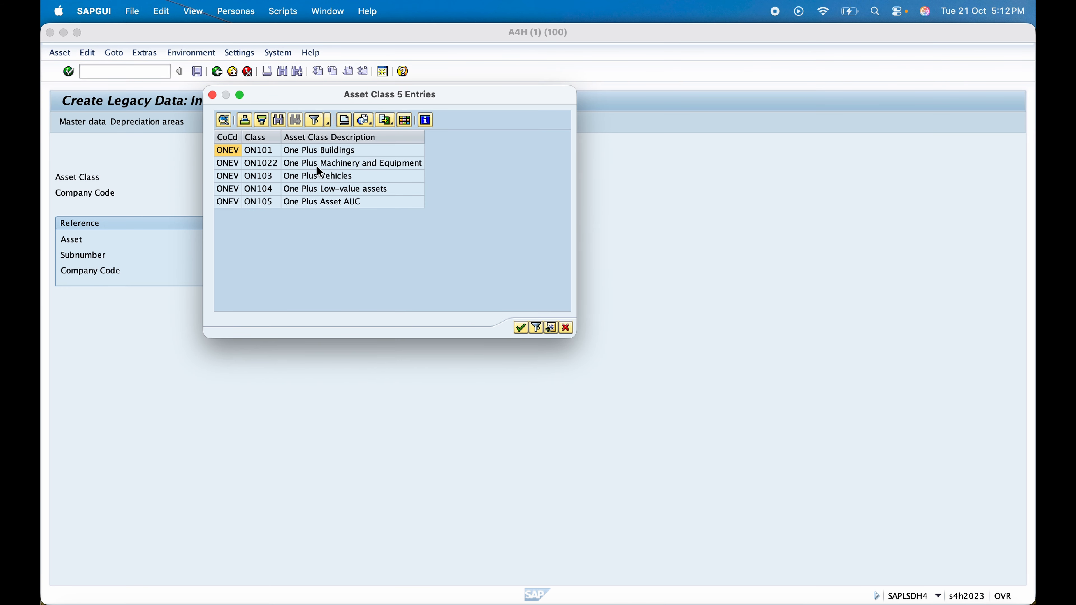
click(342, 175)
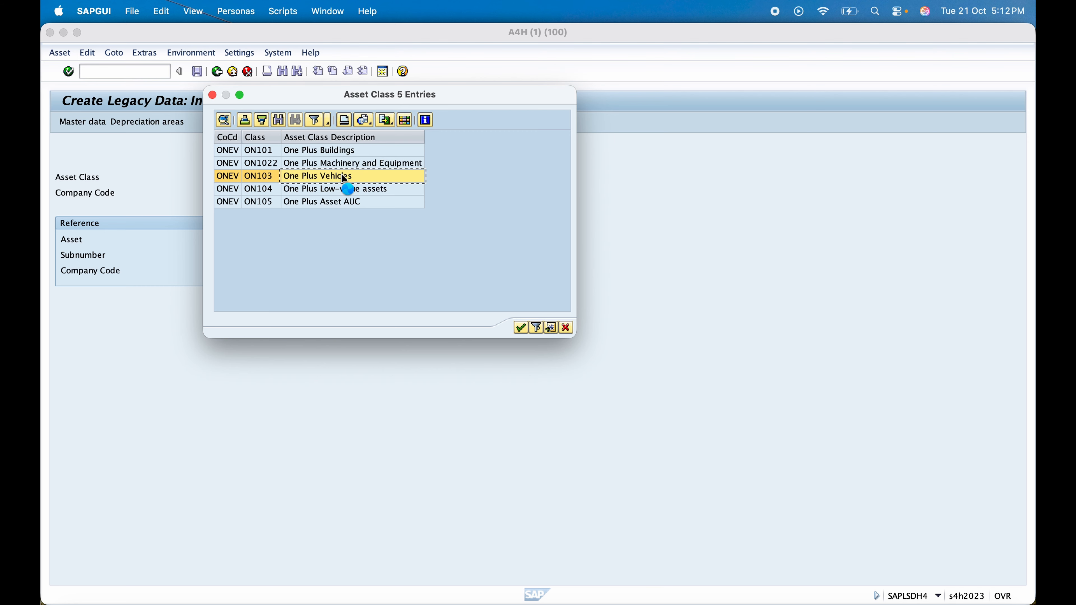
double_click(342, 176)
key(Return)
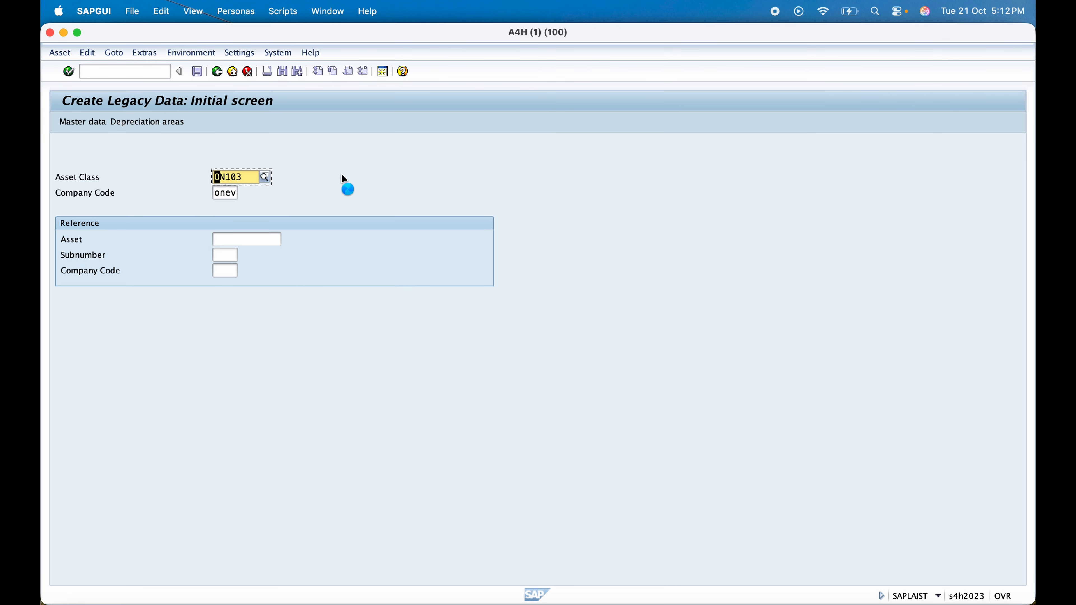
Enter "Vehicle Legacy Upload CY" in both description lines of the asset's general data
text(Veh)
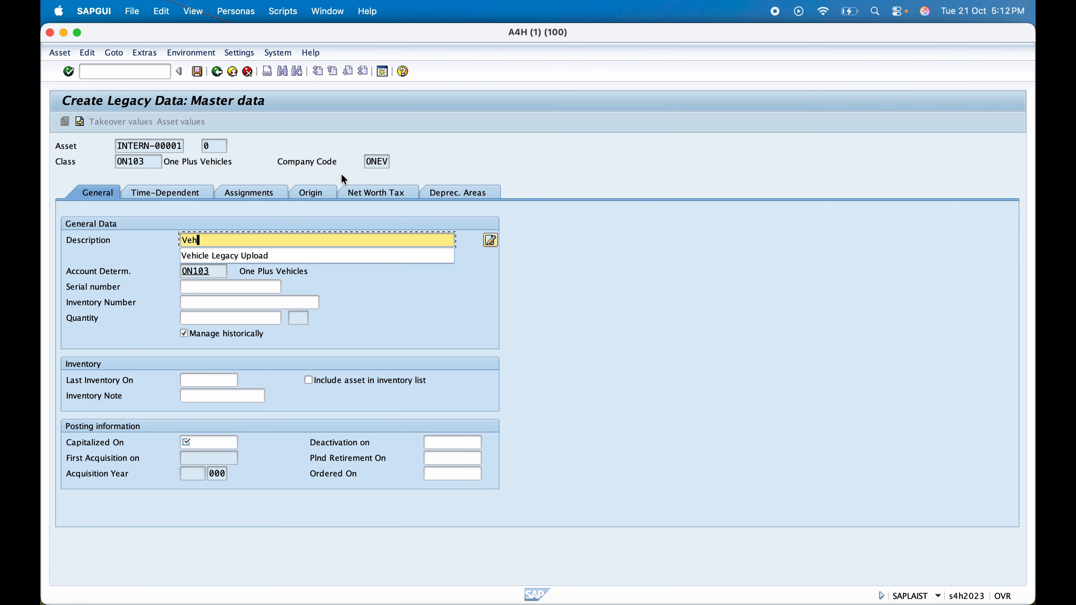
key(Down)
key(Return)
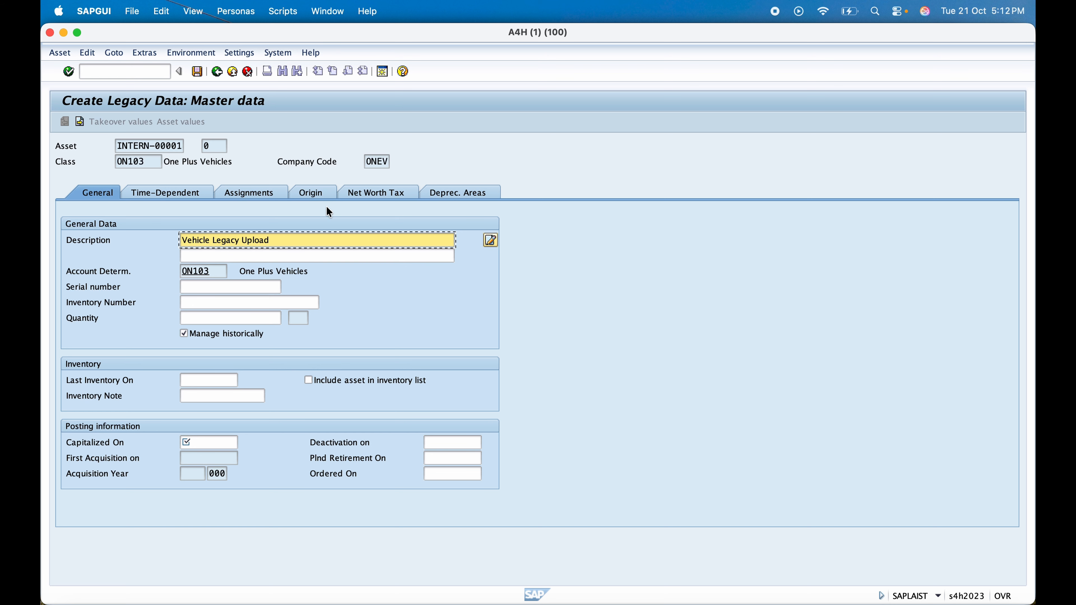
text(CY)
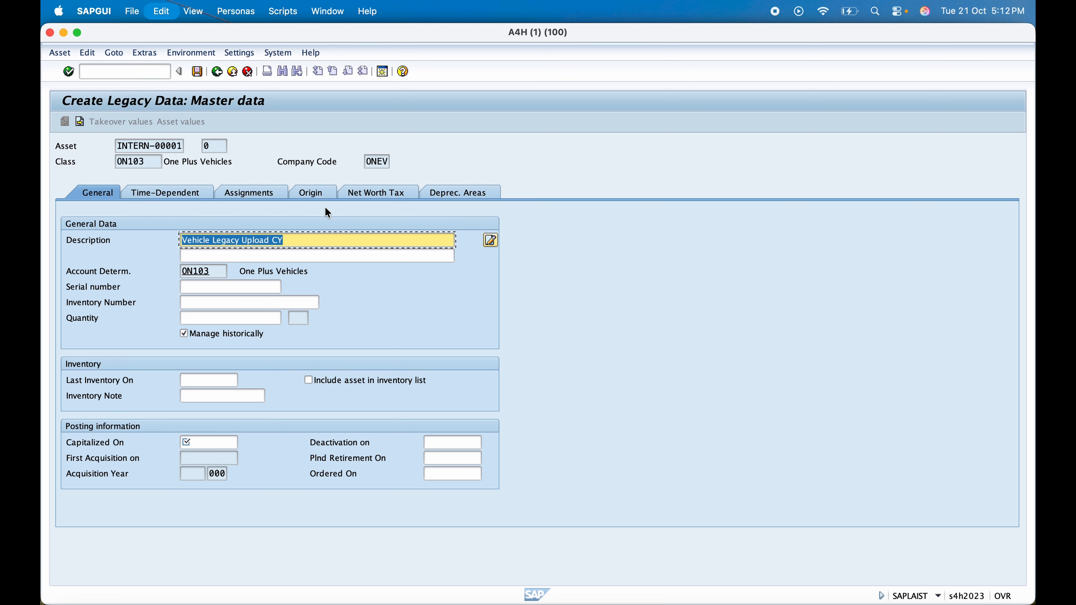
key(Tab)
text(Vehicle Legacy Upload CY)
Set the asset's capitalization date to 01.04.2025
click(211, 440)
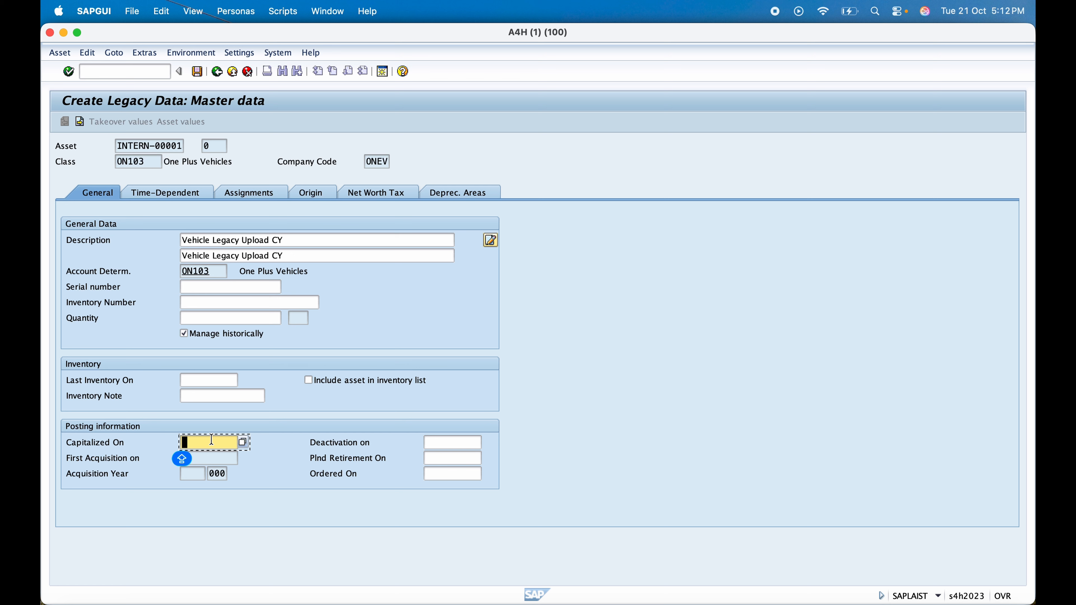
text(01.)
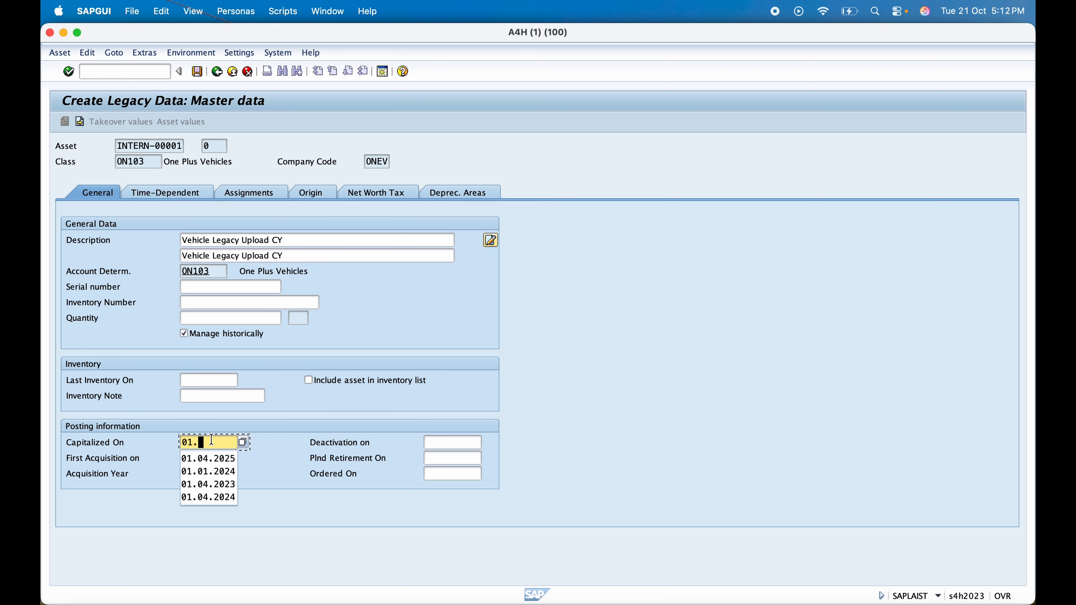
key(Down)
key(Return)
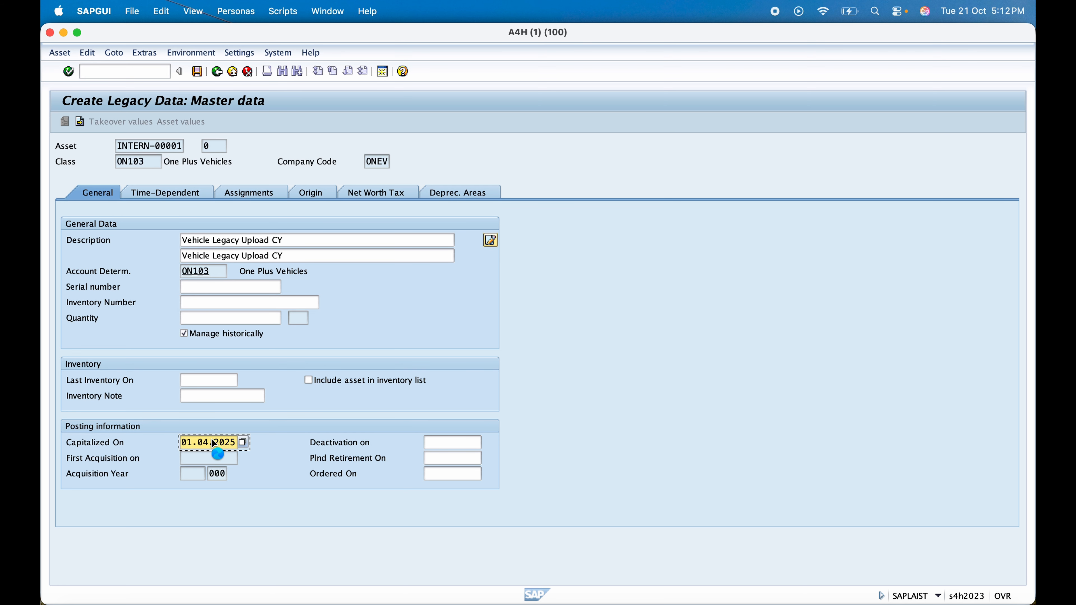
key(Return)
click(183, 193)
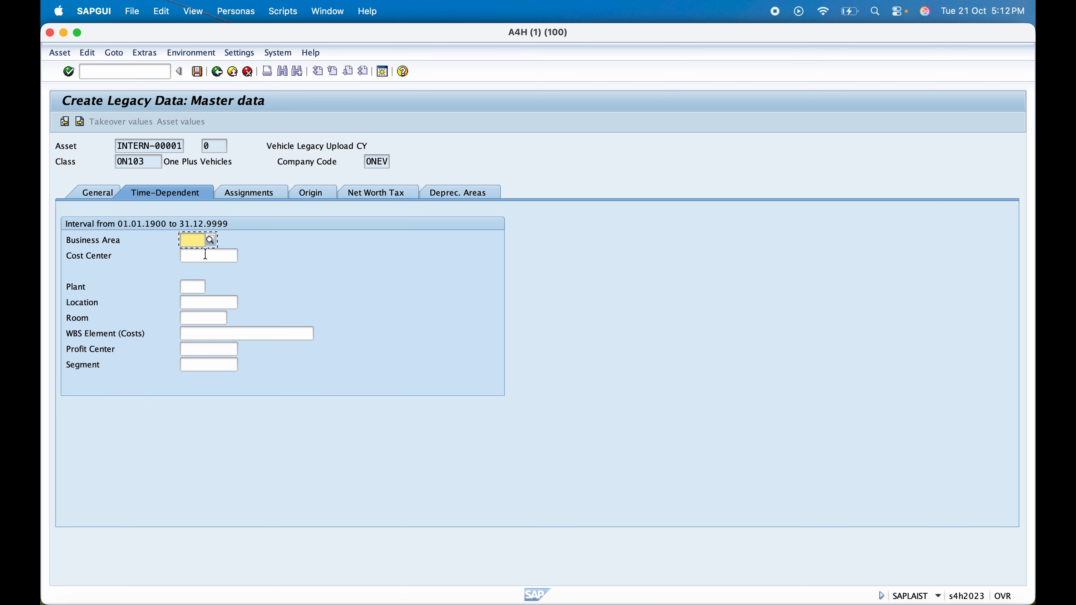
click(205, 255)
click(242, 256)
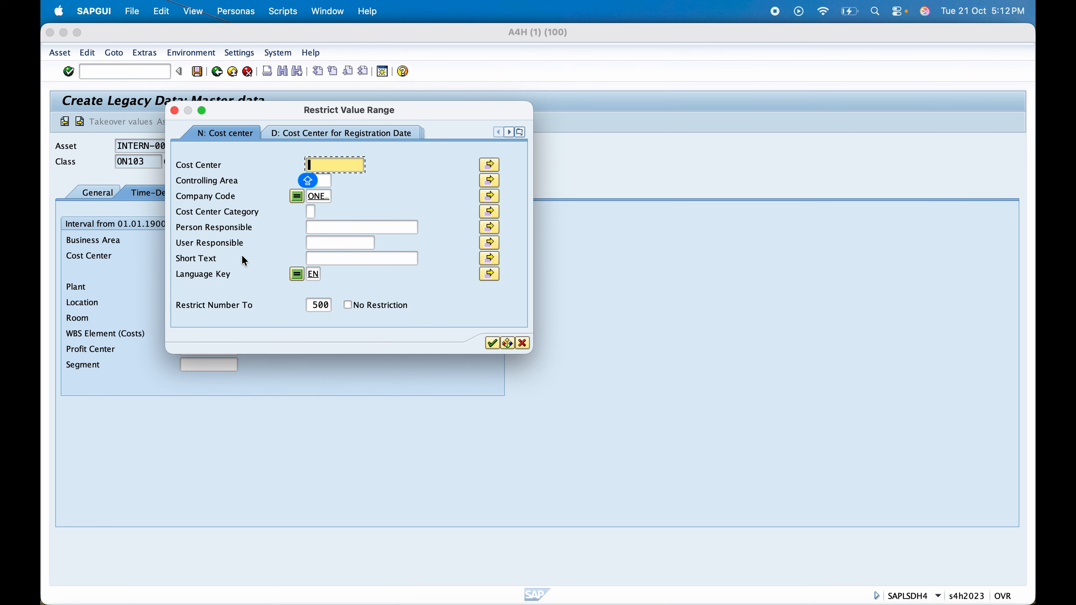
key(Escape)
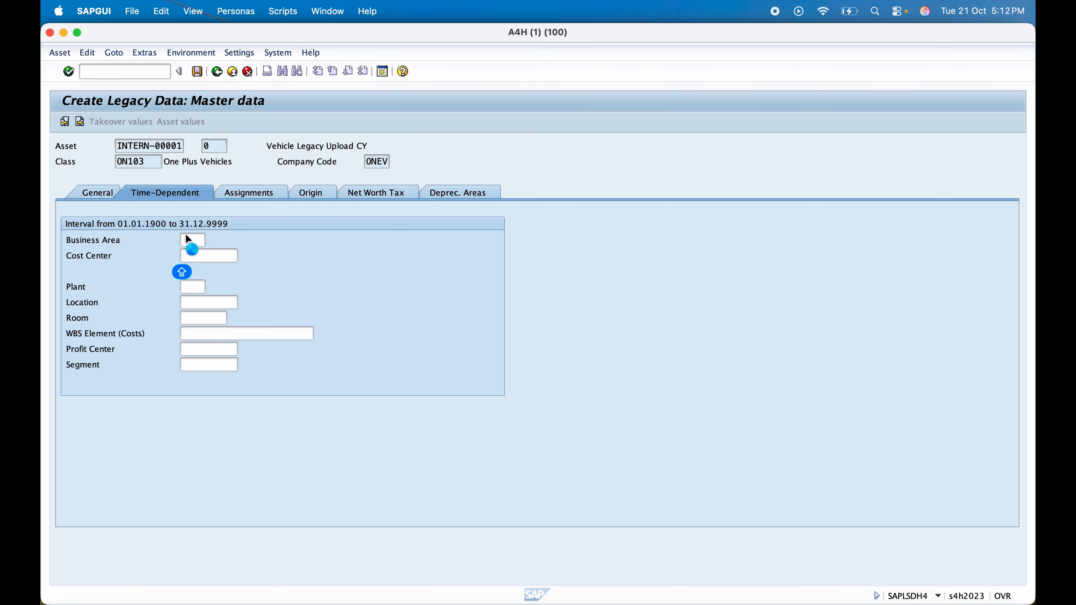
double_click(212, 177)
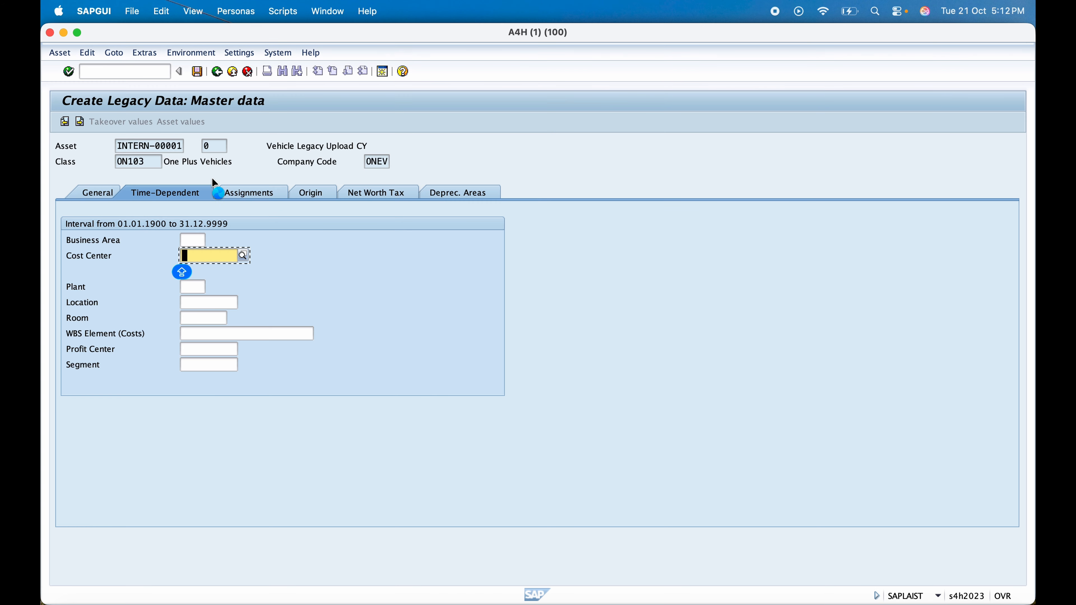
key(Return)
Check the depreciation key, useful life and start date of the depreciation areas, and save the legacy asset
click(453, 196)
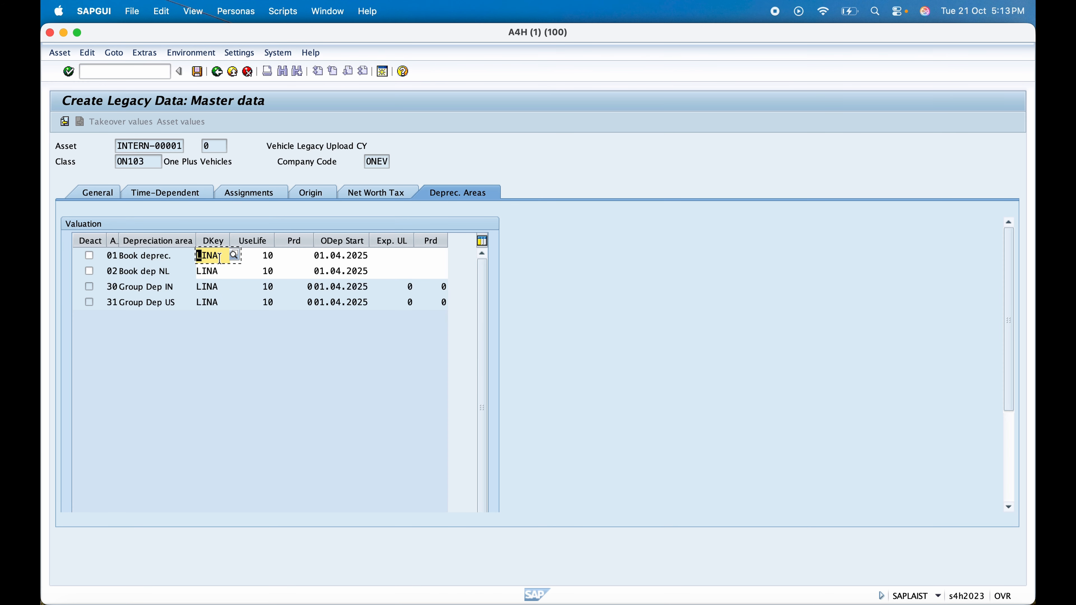
key(Tab)
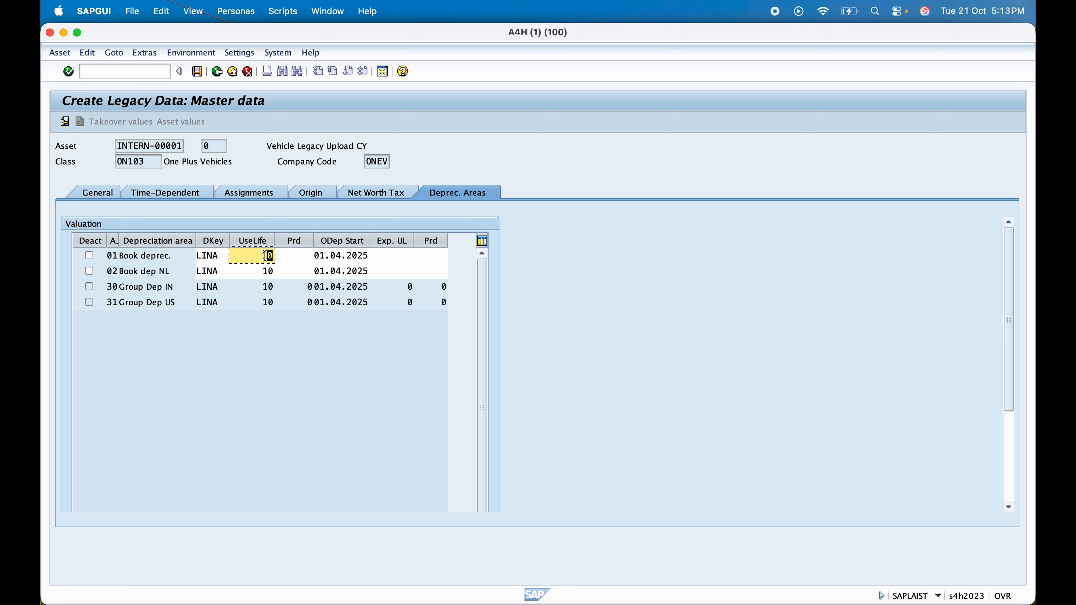
key(Caps_Lock)
key(Return)
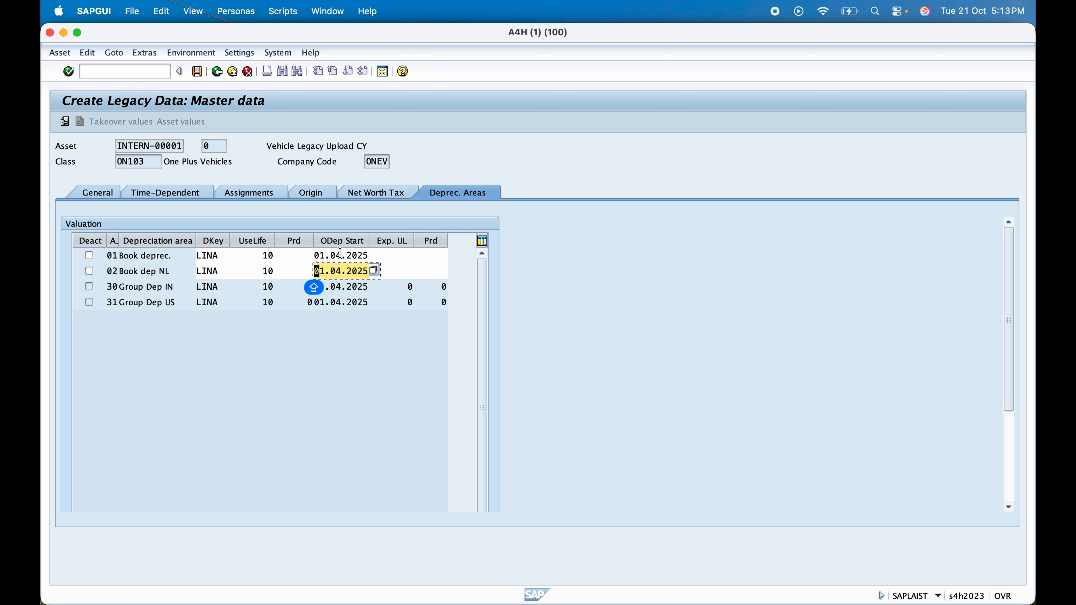
click(198, 72)
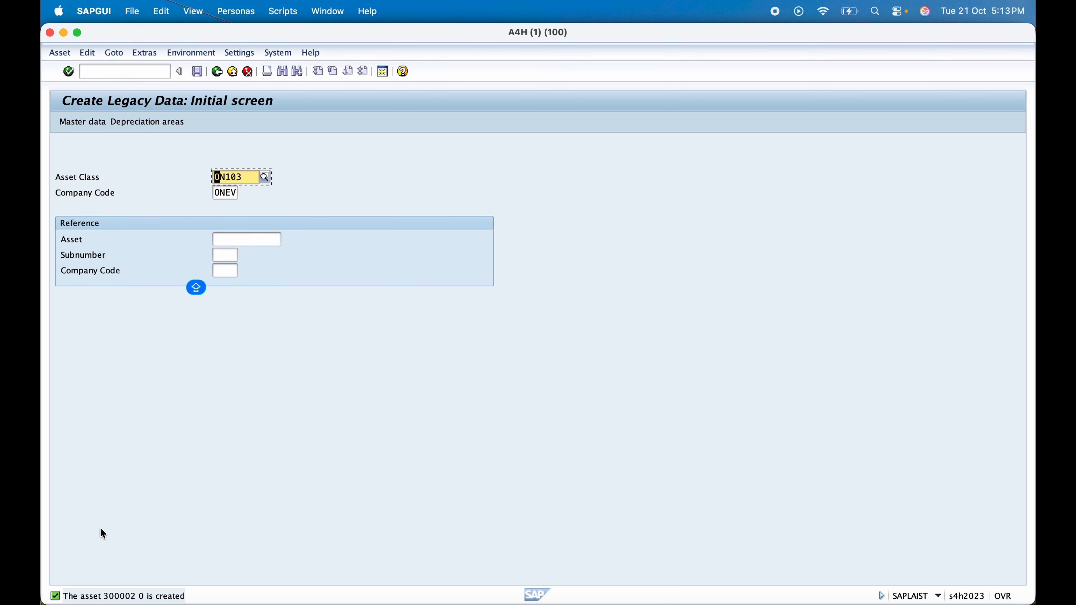
Look up the new asset's number in the details of the creation message, and switch to Numbers
double_click(127, 596)
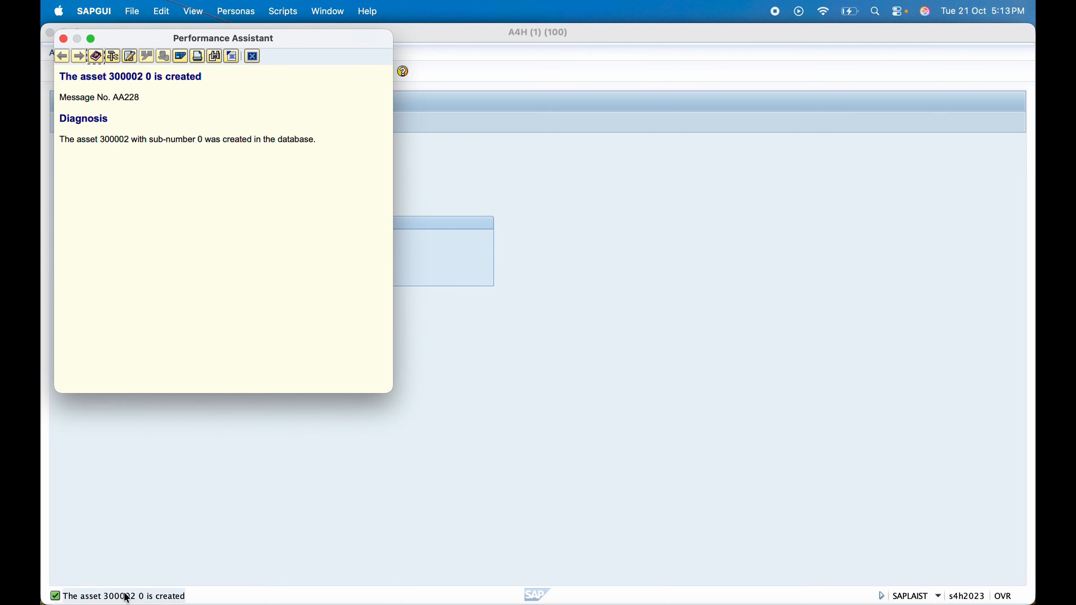
double_click(113, 76)
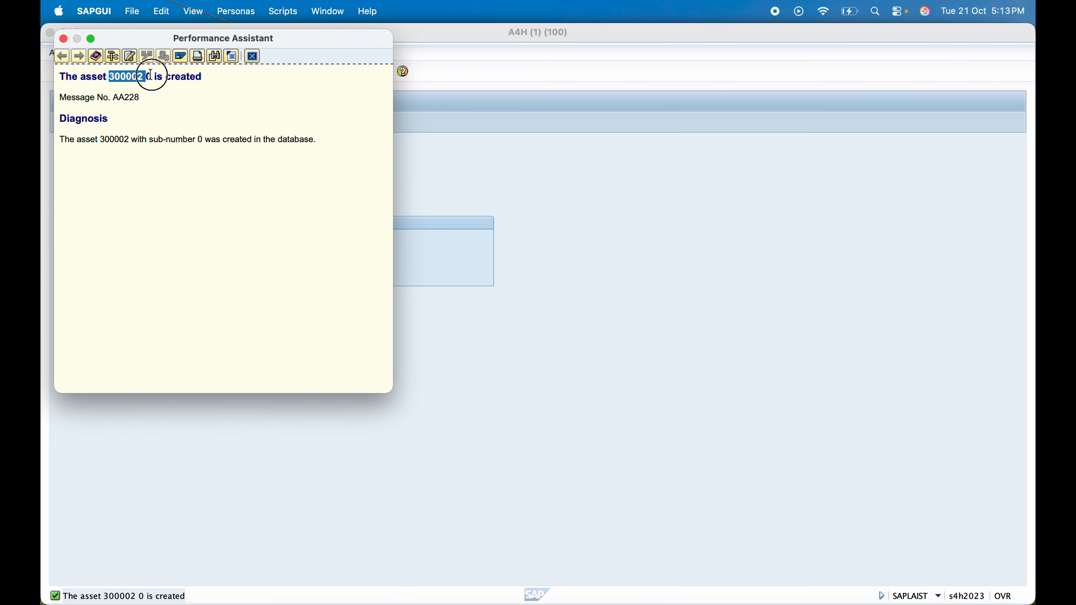
key(super+Tab)
key(super+Tab)
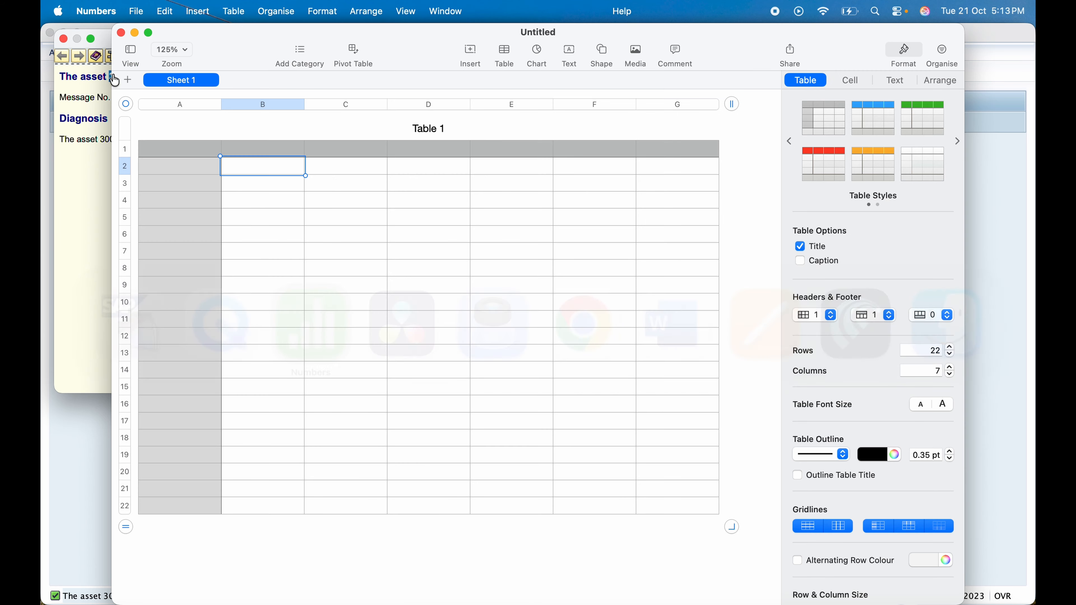
Enter AS91 in cell C3 and 30002 in cell D3
click(338, 184)
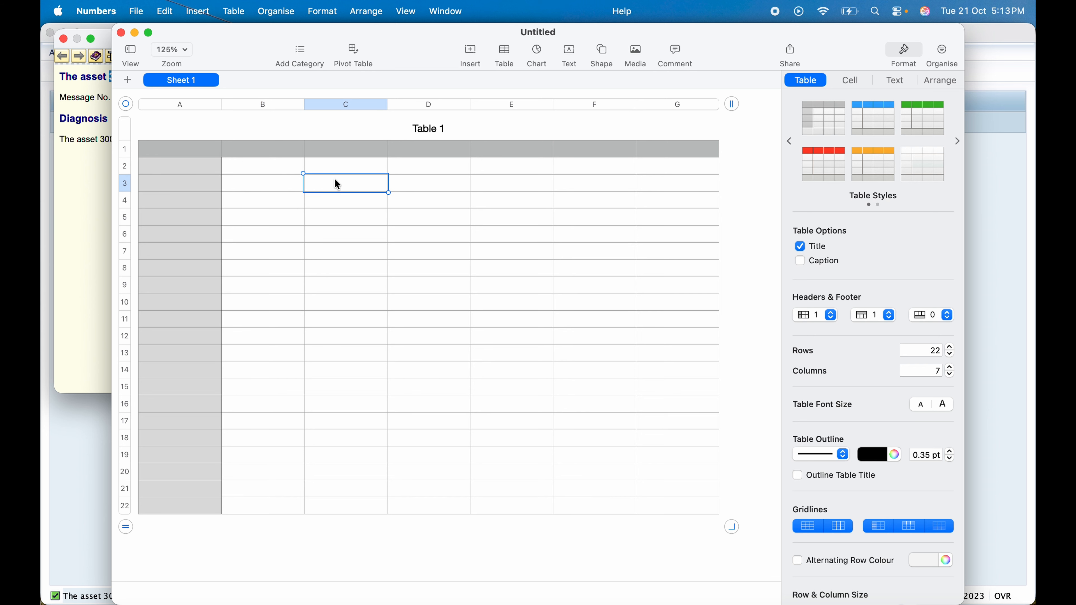
text(AS91)
key(Return)
key(Right)
key(Up)
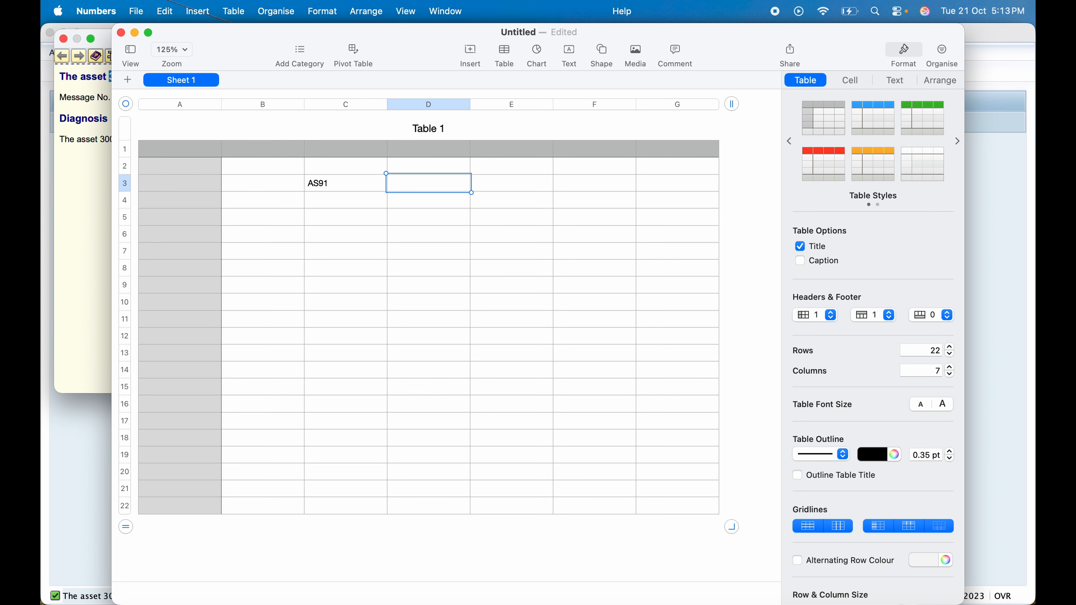
text(Vehicle Legacy Upload CY)
key(BackSpace)
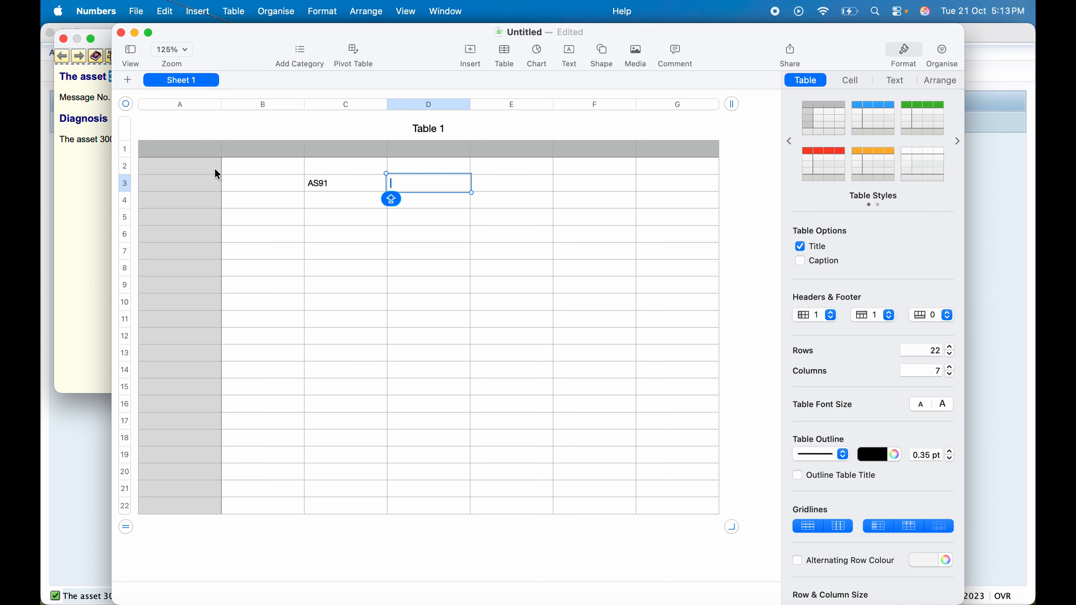
text(30002)
key(Return)
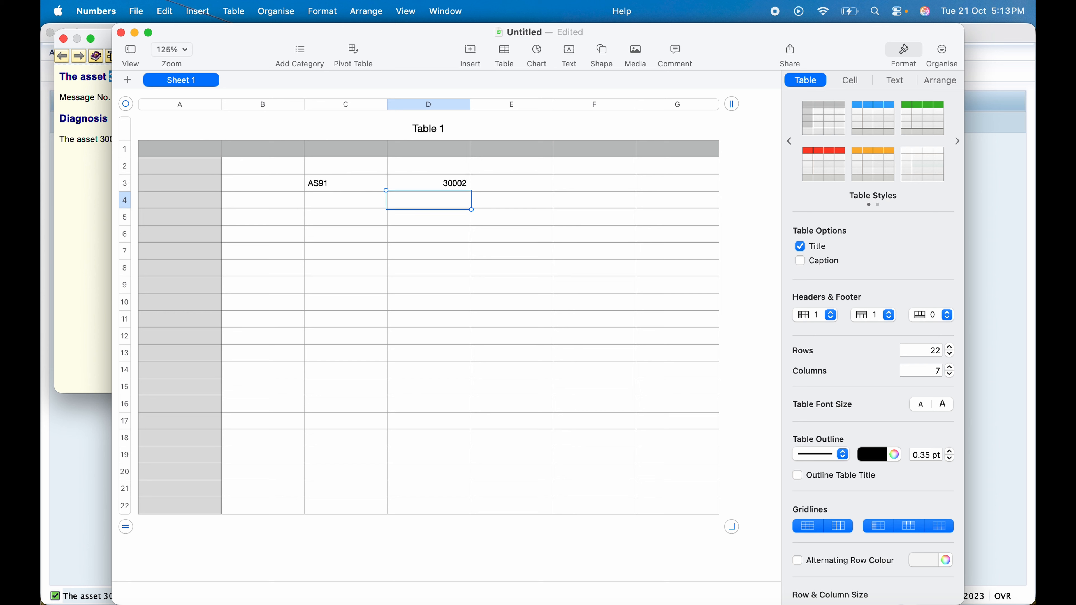
Enter the dates 1 April 2025 in cell C4 and 1 Oct 2025 in cell C5
key(Up)
key(Right)
key(Left)
key(Left)
key(Down)
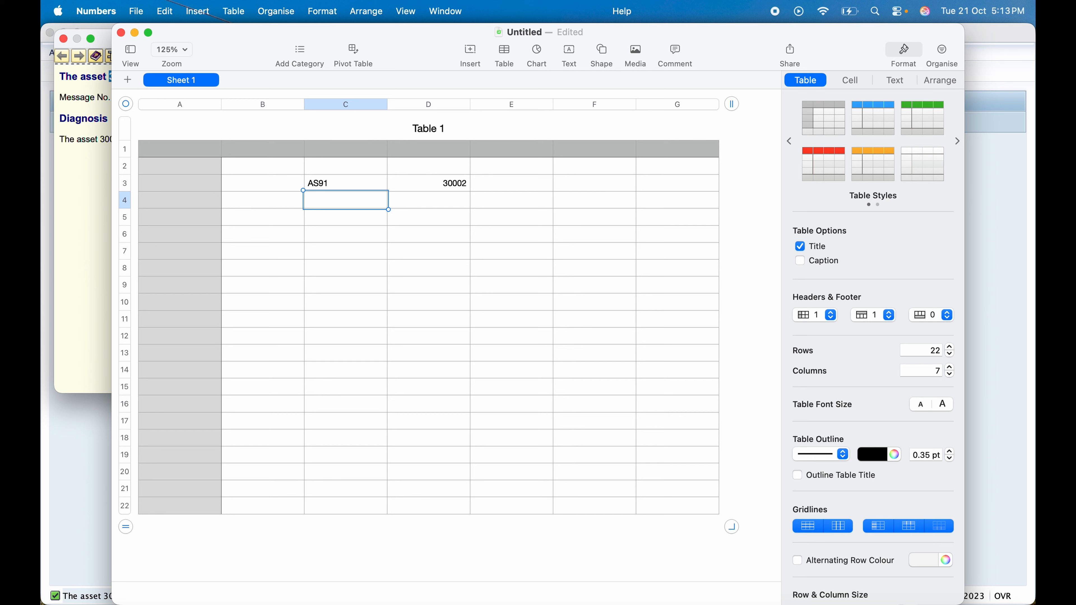
text(1 April 2025)
key(Return)
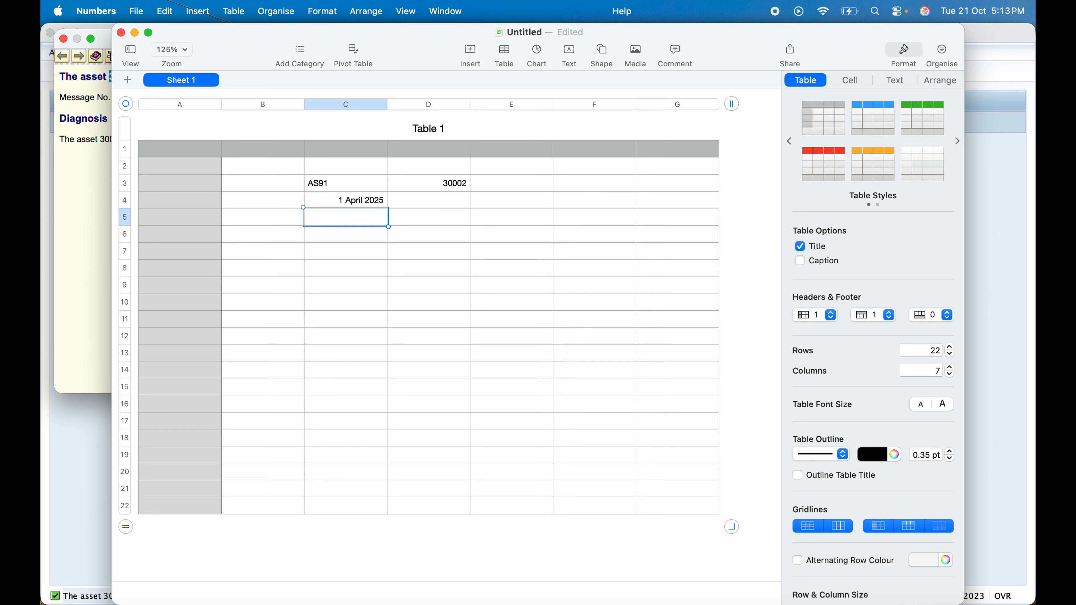
text(1 Oct 2025)
key(Return)
key(Right)
key(Up)
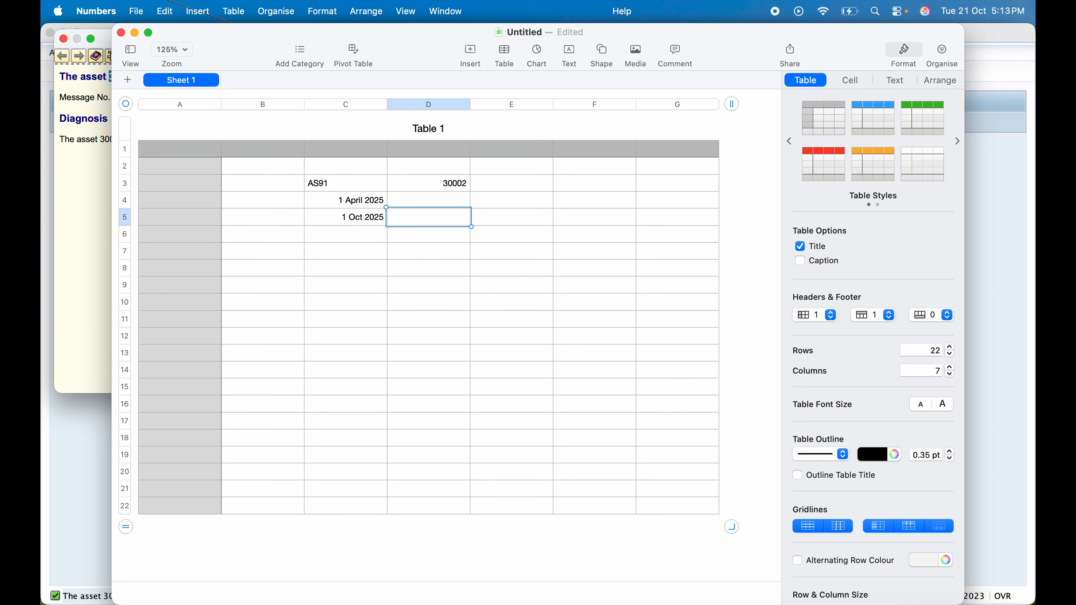
key(Up)
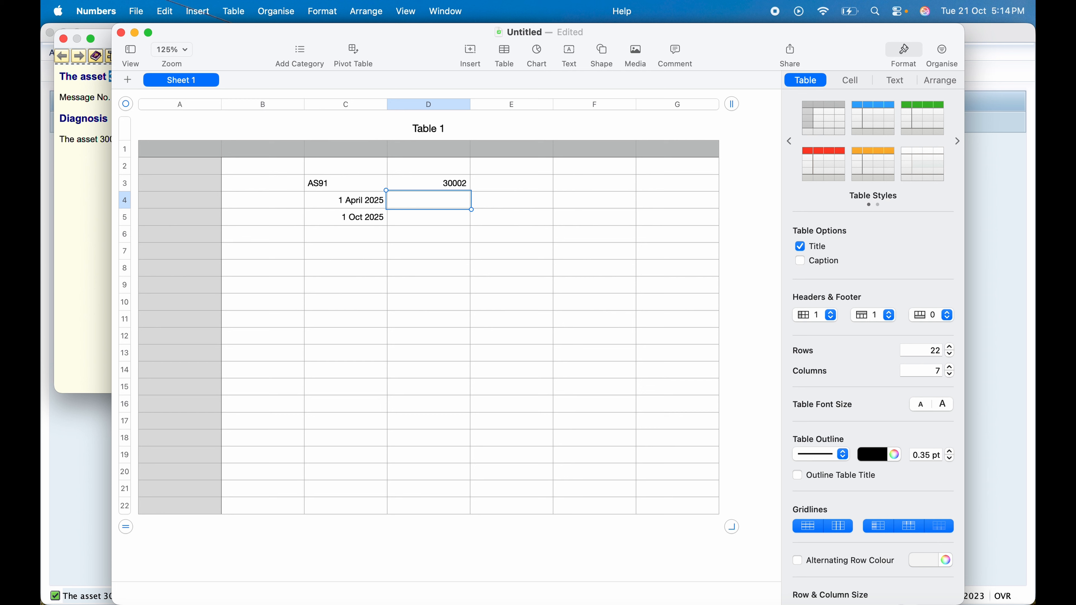
Enter the label APC in cell C6 and the amount 100000 in cell D6
click(346, 234)
text(asd)
key(BackSpace)
key(BackSpace)
key(BackSpace)
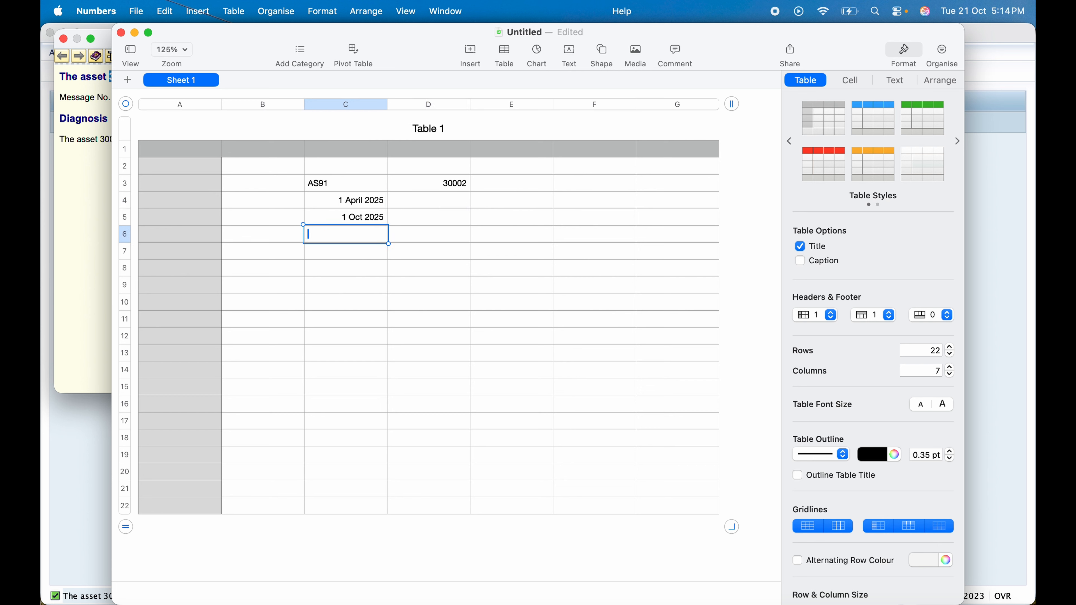
text(APC)
key(Tab)
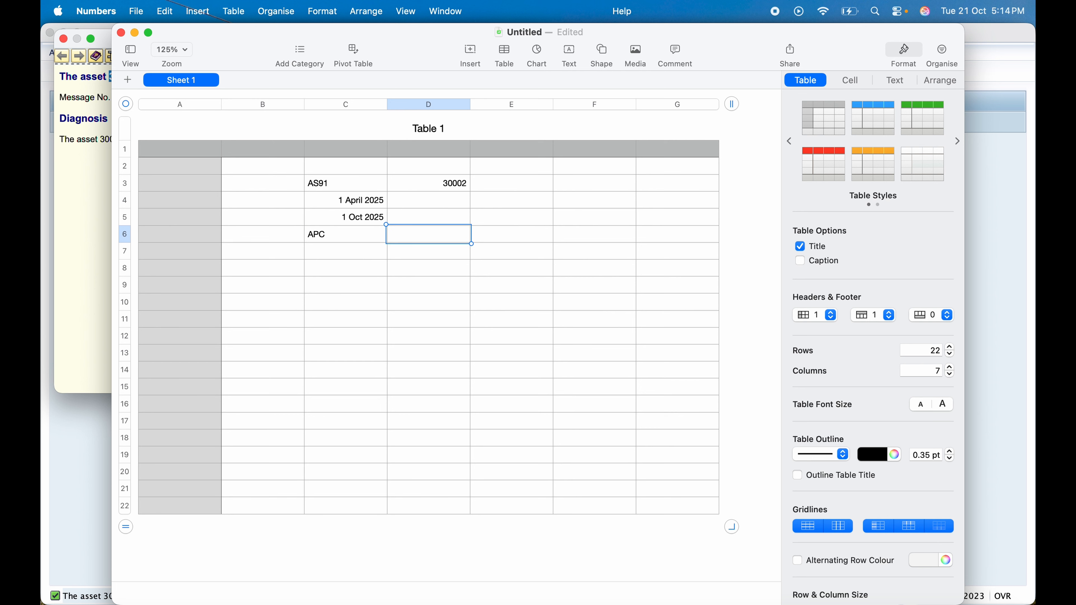
text(100000)
key(Return)
key(Left)
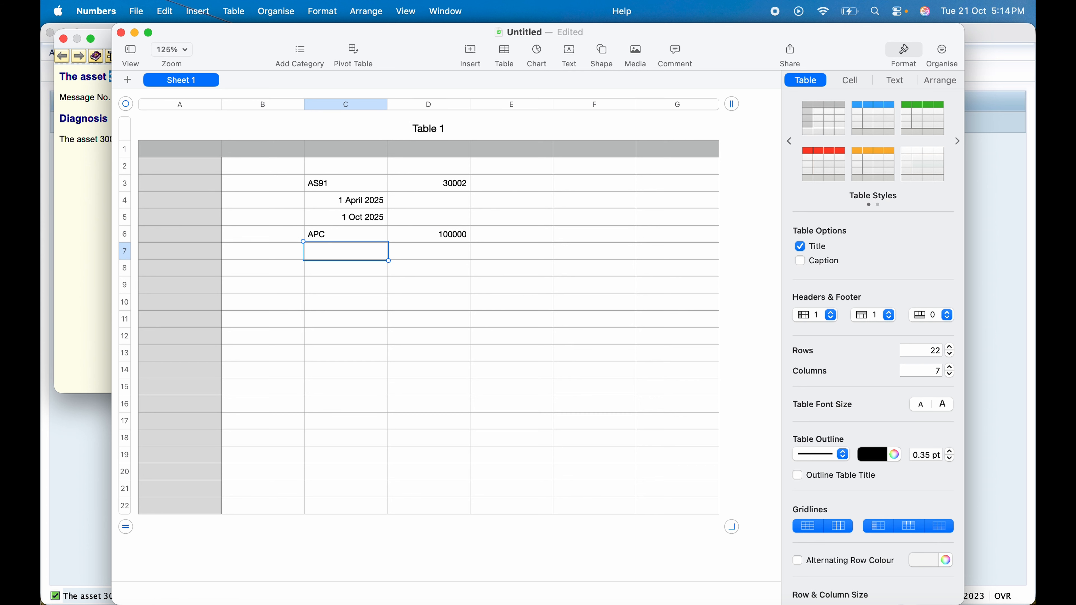
Enter the label Useful Life in cell E3 and the value 10 in cell E4
key(Right)
key(Right)
key(Up)
key(Up)
key(Up)
key(Up)
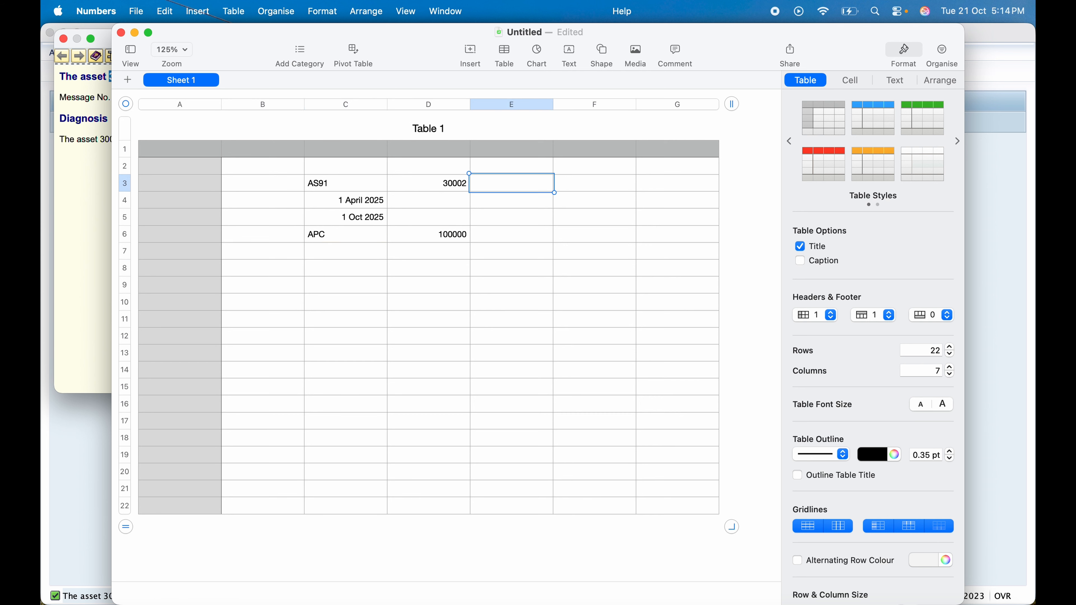
text(Useful Life)
key(Return)
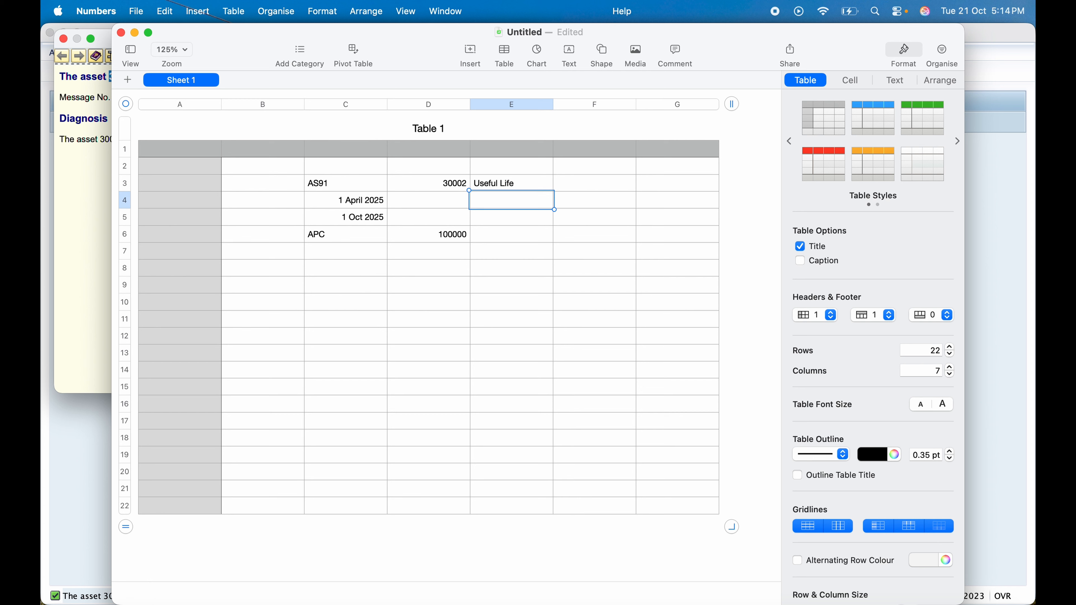
text(10)
key(Return)
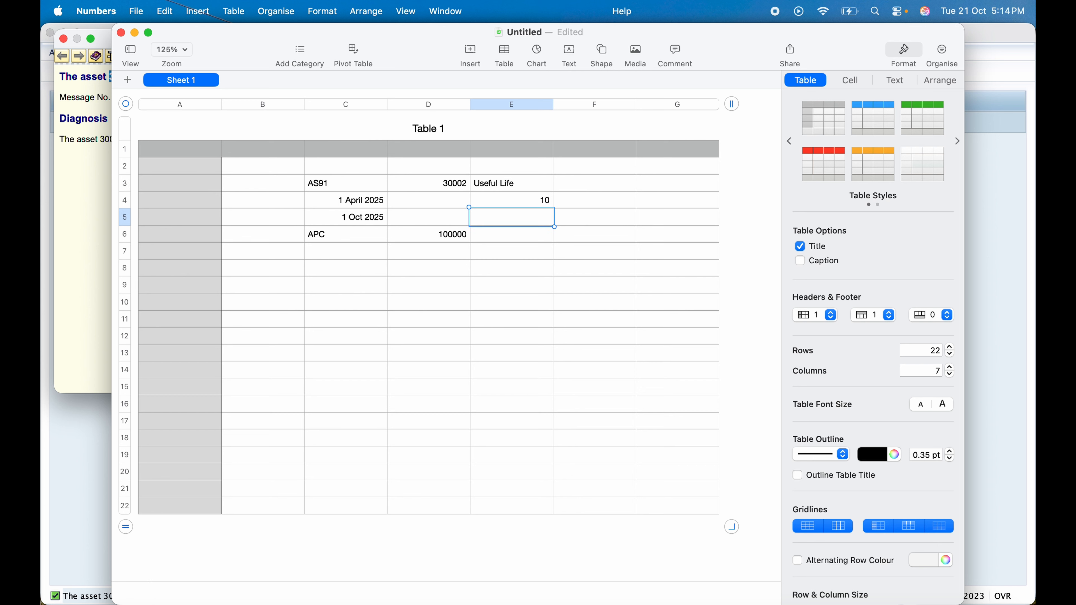
Enter the label Per Year Dep in cell C7
click(473, 252)
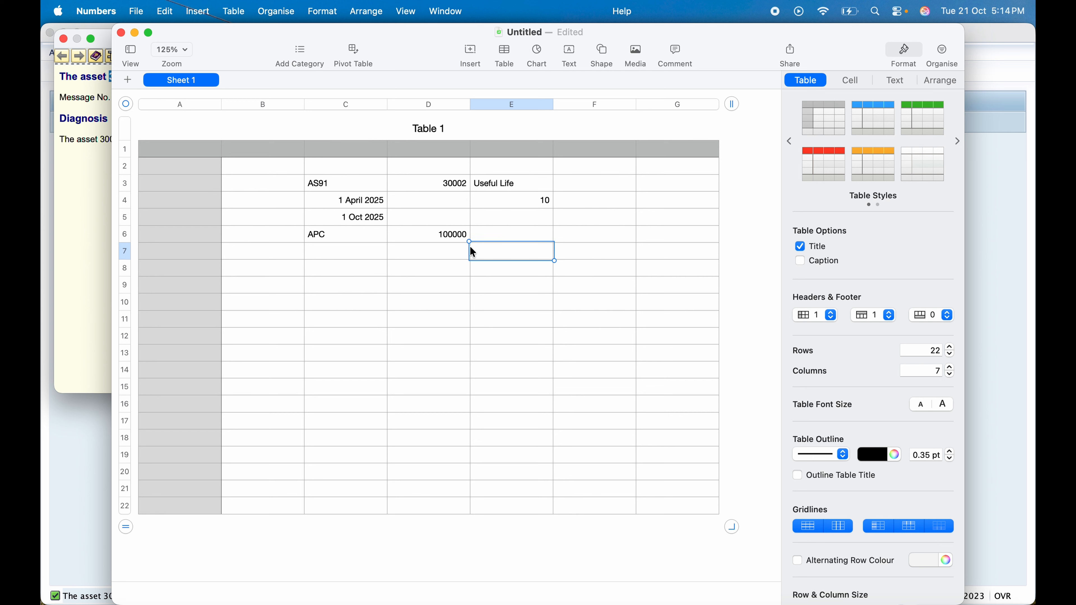
key(Left)
key(Left)
text(P)
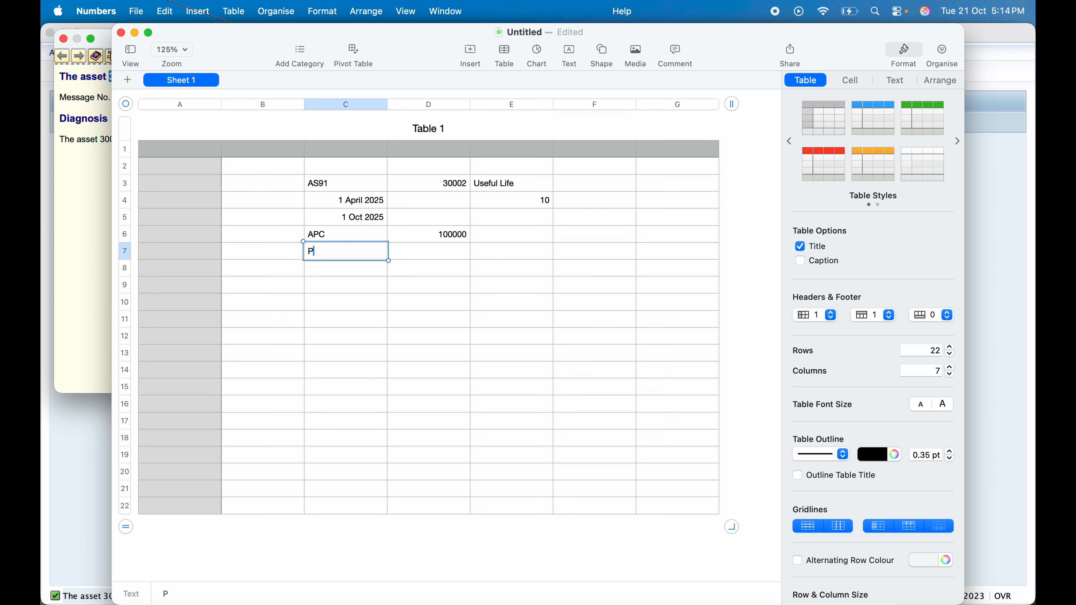
text(er Year Dep)
key(Return)
Calculate the yearly depreciation in cell D7 by dividing the APC amount in D6 by the useful life in E4
key(Right)
key(Up)
text(=)
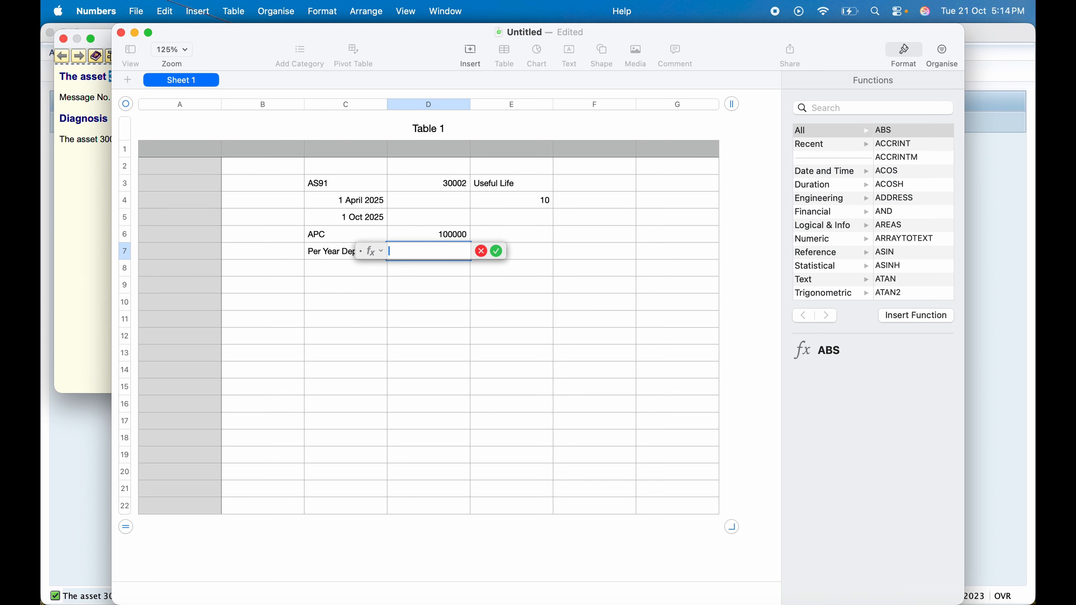
click(455, 237)
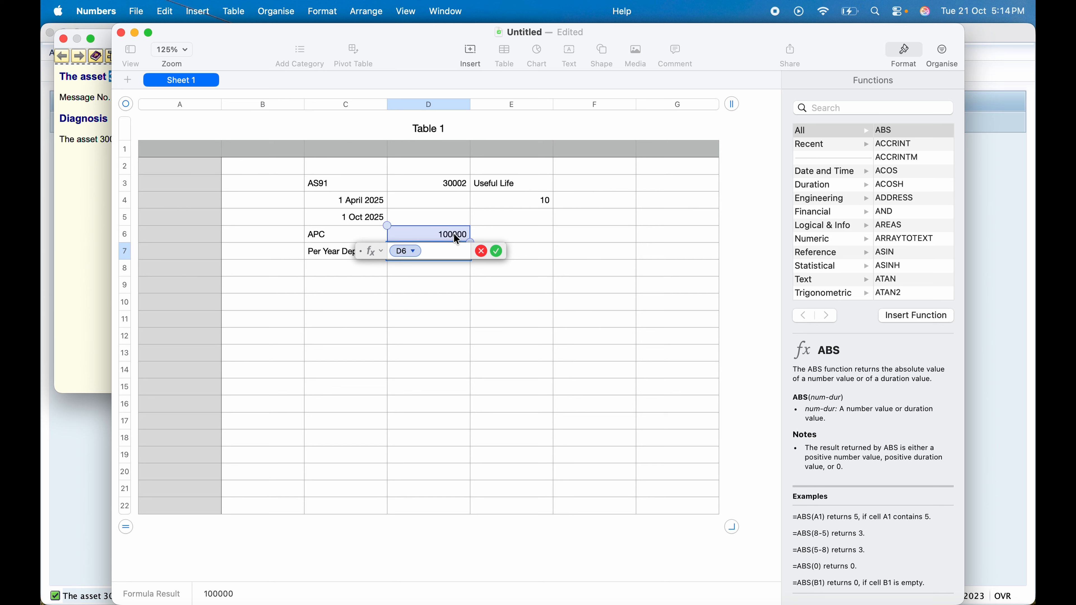
text(/)
click(509, 198)
key(Return)
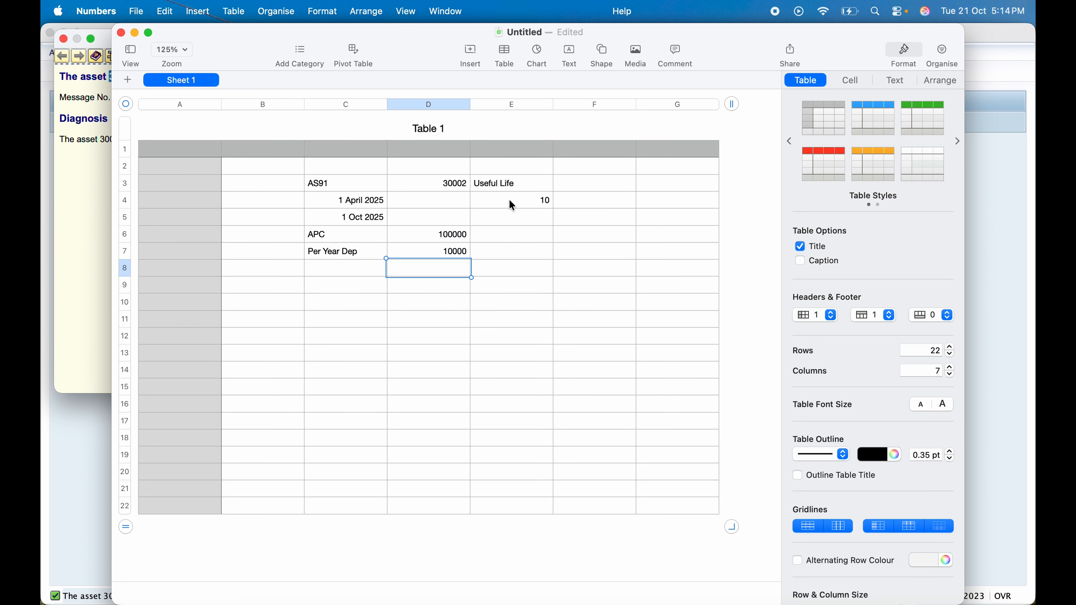
Enter 7 Months in cell D4 beside the 1 April 2025 date
click(456, 258)
key(Left)
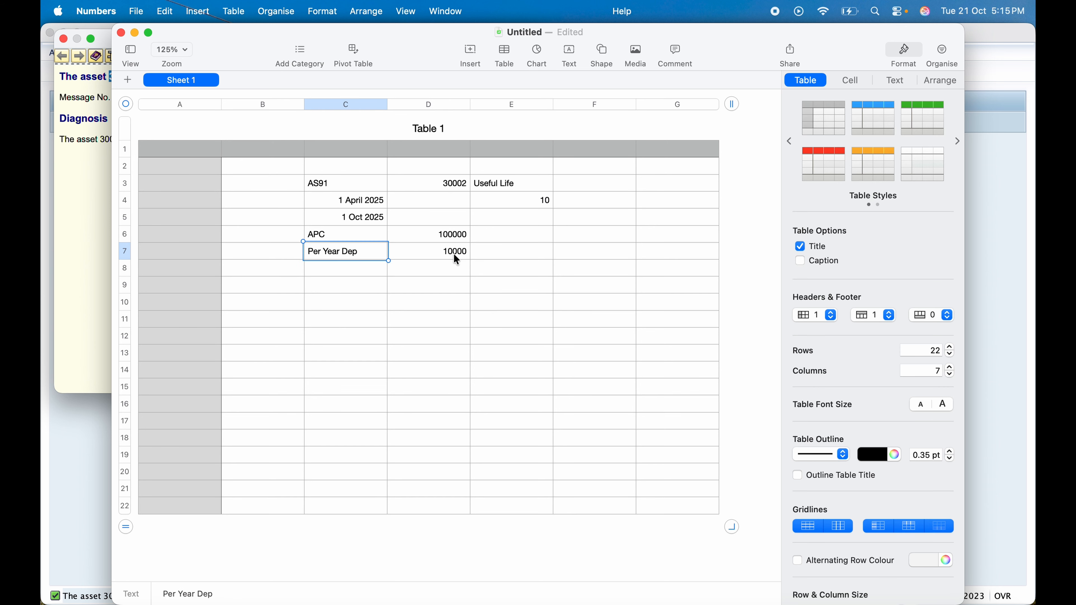
key(Down)
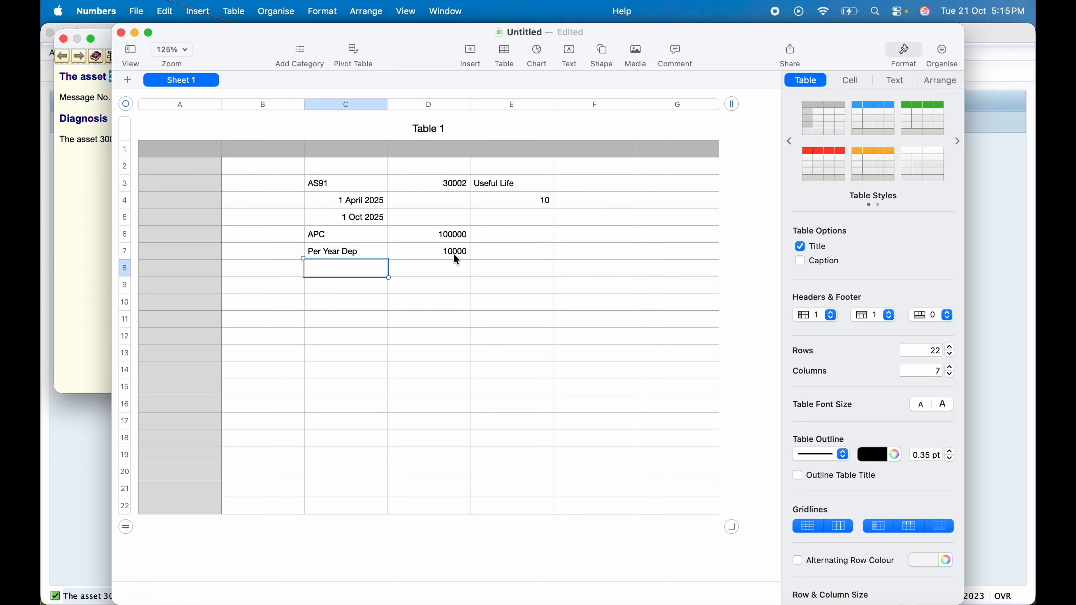
key(Up)
key(Up)
key(Up)
key(Up)
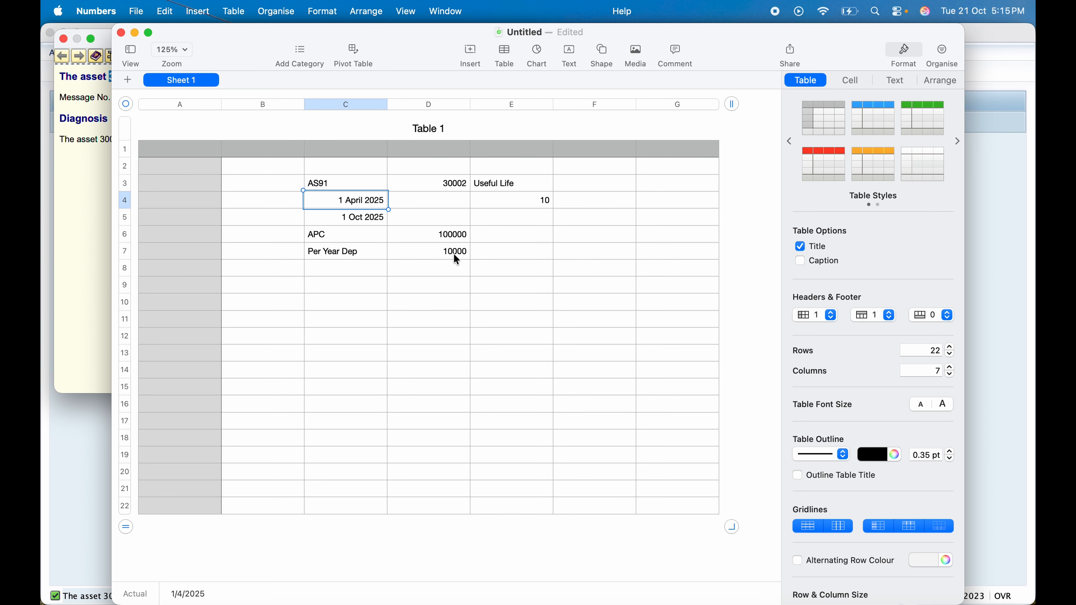
key(Right)
text(7)
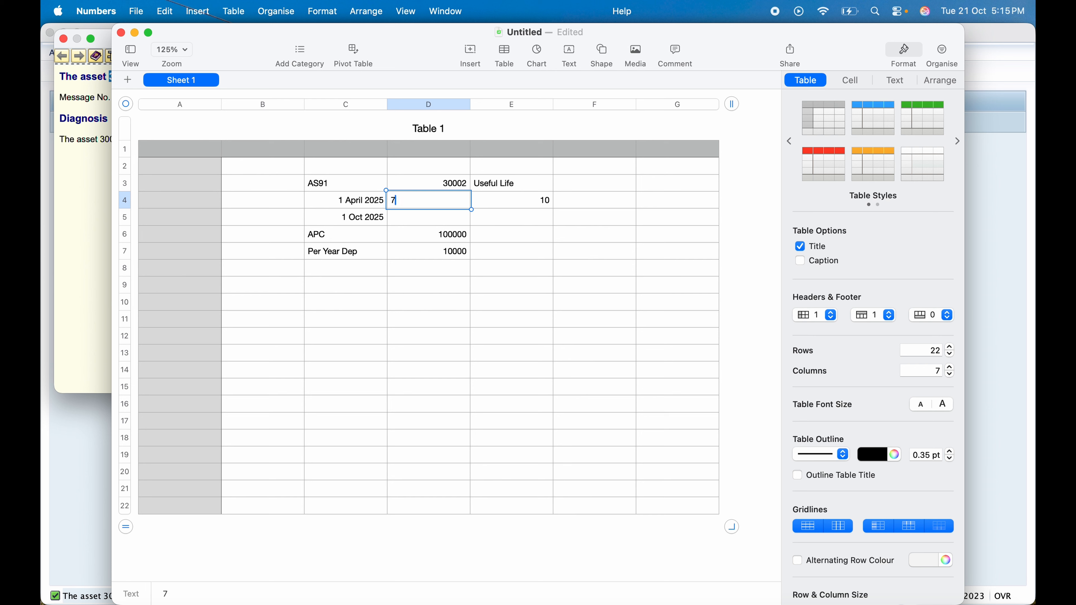
text( Months)
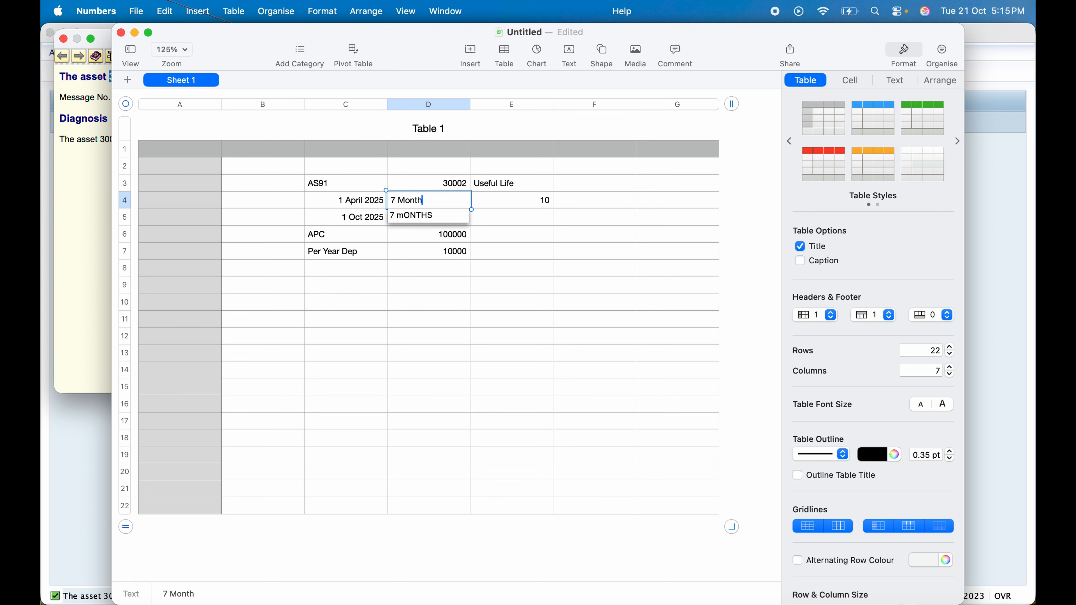
key(Return)
Calculate the seven-month depreciation in cell D8 with the yearly amount in D7 divided by 12 and multiplied by 7
key(Down)
key(Down)
key(Down)
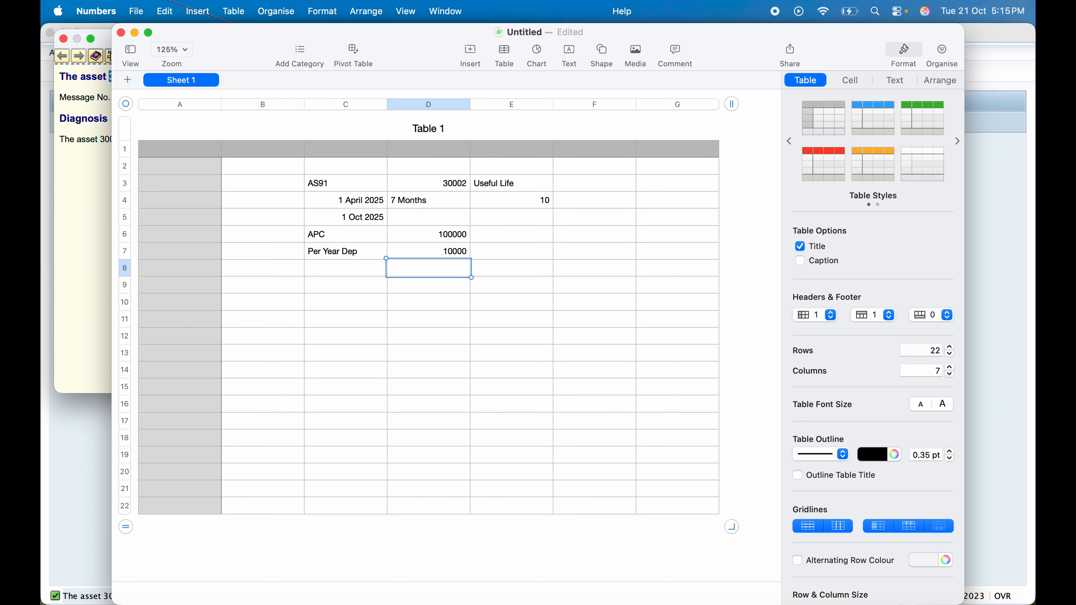
key(=)
click(454, 255)
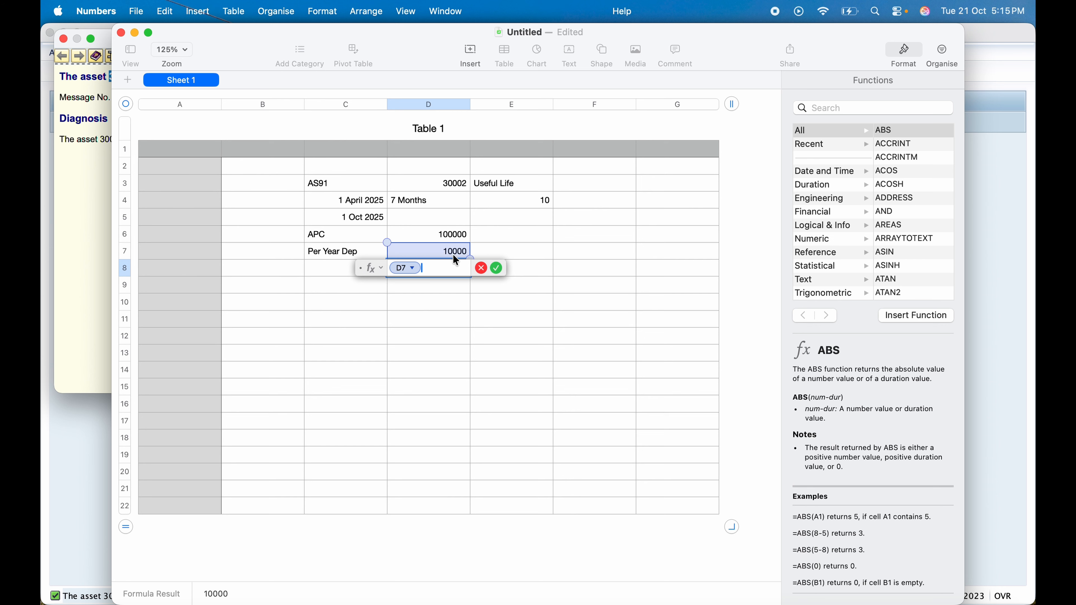
text(/12*)
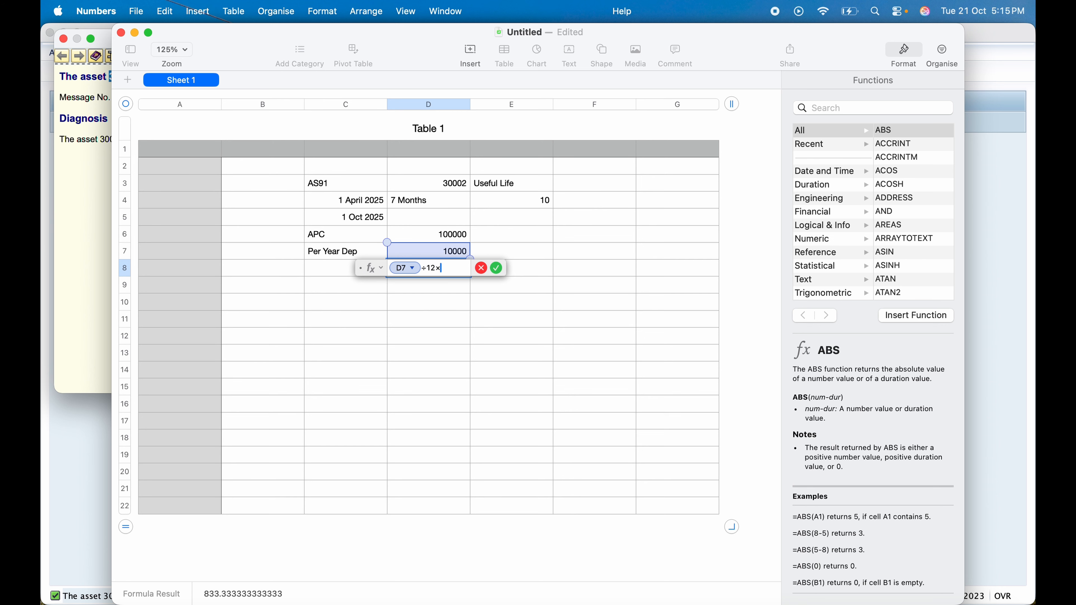
text(7)
key(Return)
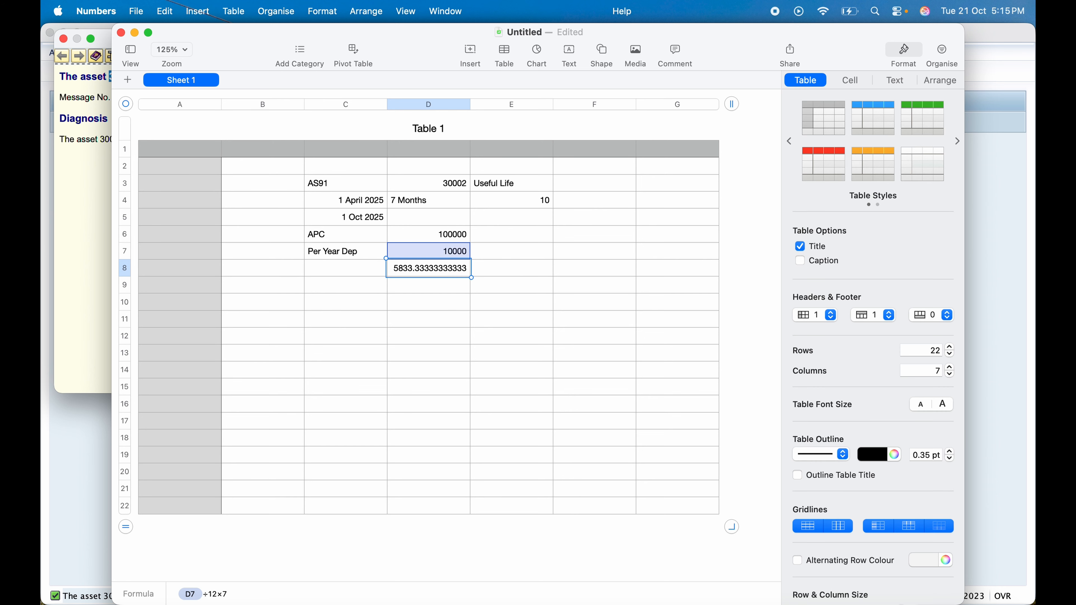
Label cell C8 as 7 Month Depreciation
click(346, 268)
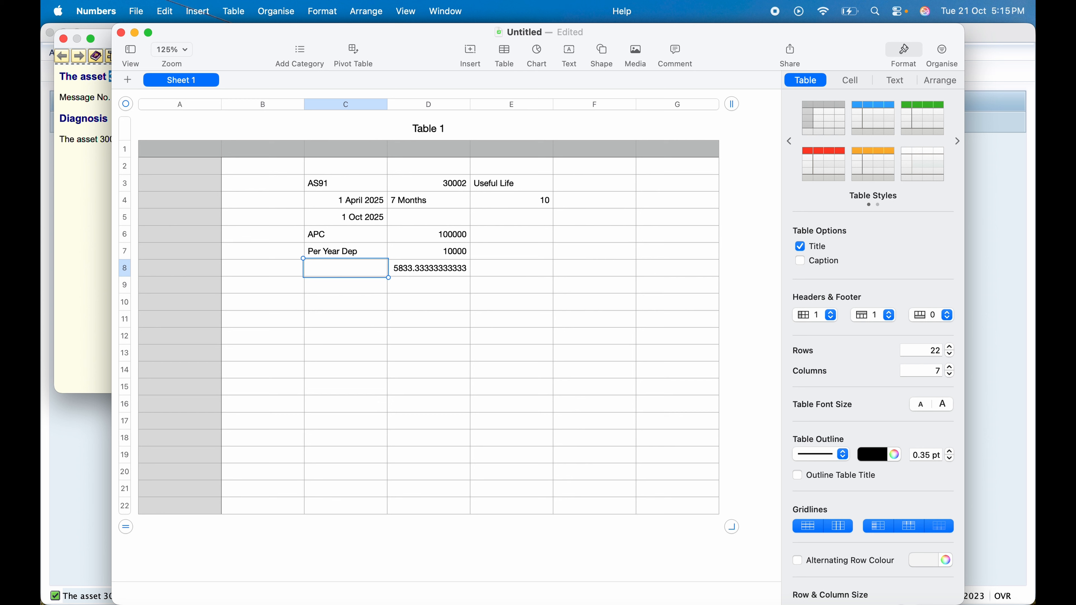
text(7 Month Depreciation)
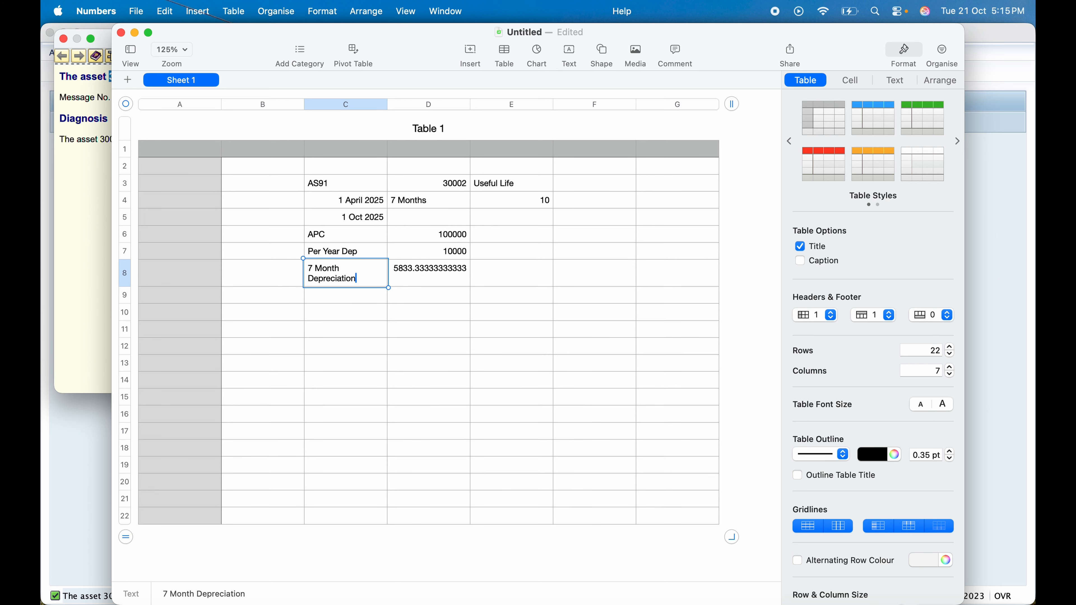
click(444, 329)
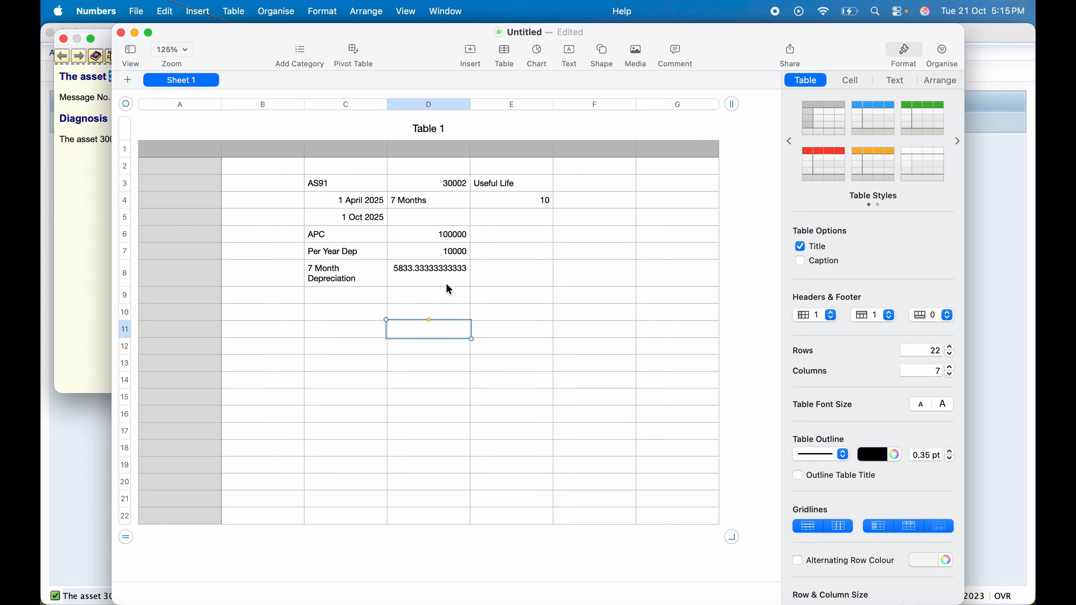
Make the asset number in cell D3 bold
click(461, 188)
key(super+b)
click(461, 235)
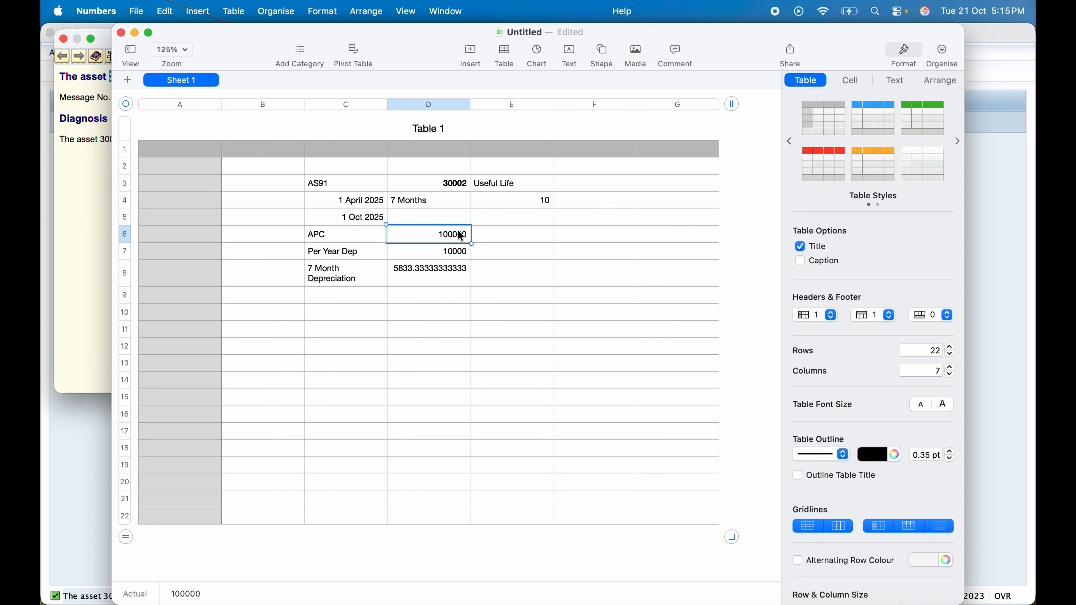
click(307, 237)
click(417, 230)
Switch to SAP and open transaction AB01
key(super+Tab)
text(ab01)
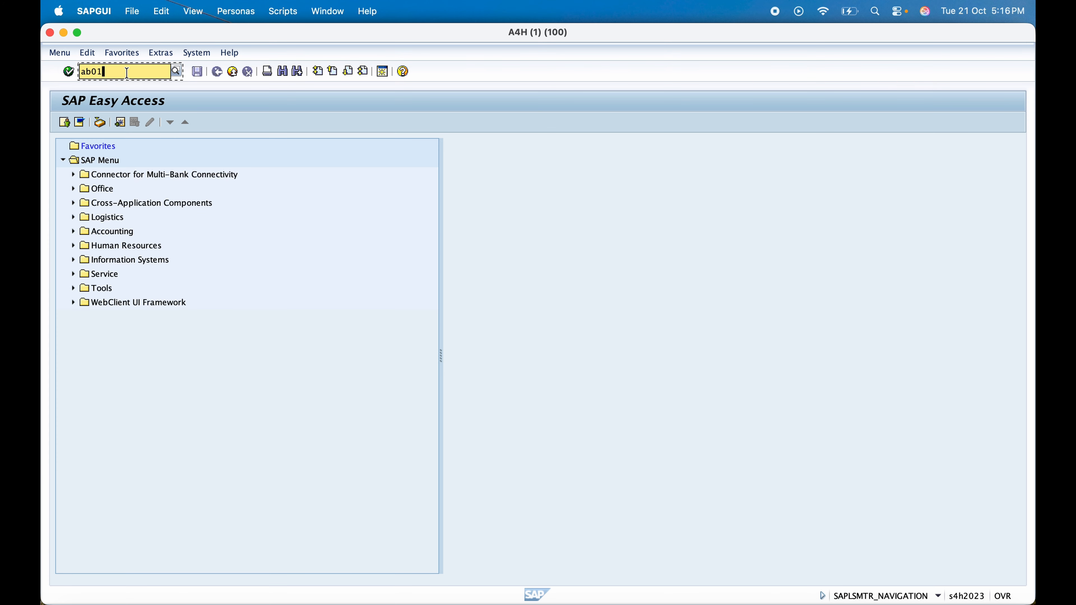
click(129, 76)
key(Return)
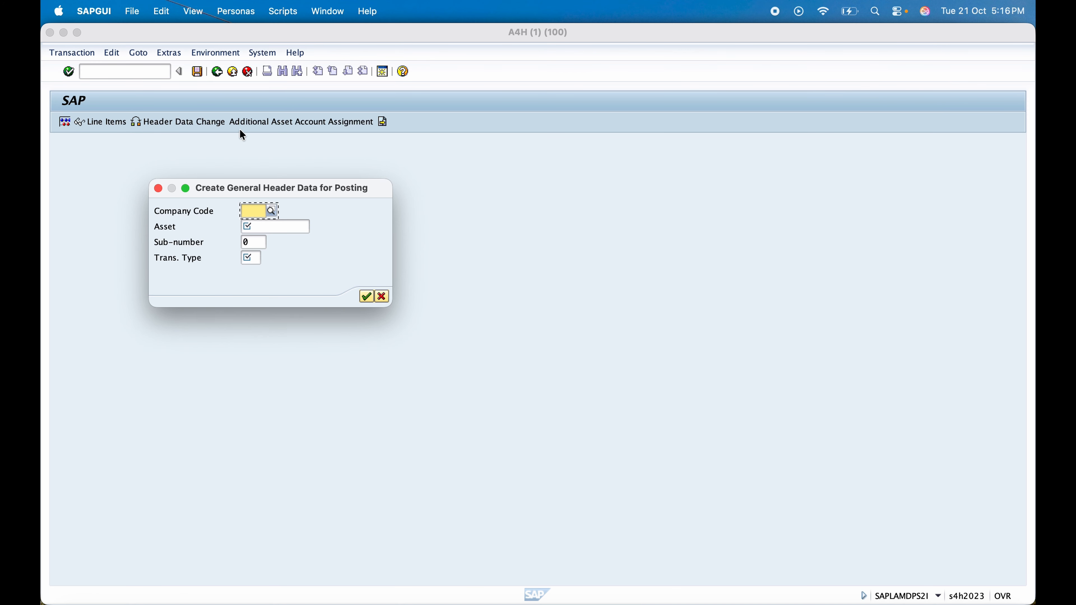
Enter company code onev in the posting header and copy asset number 30002 into it from cell D3 of the Numbers sheet
text(onev)
click(256, 219)
key(super+Tab)
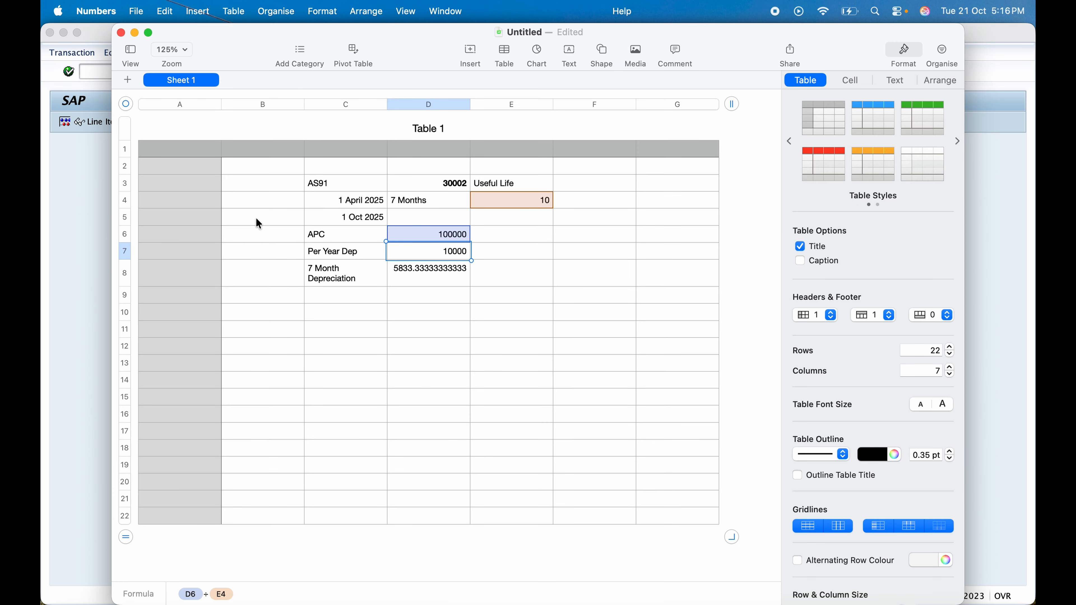
click(458, 186)
key(super+c)
key(super+Tab)
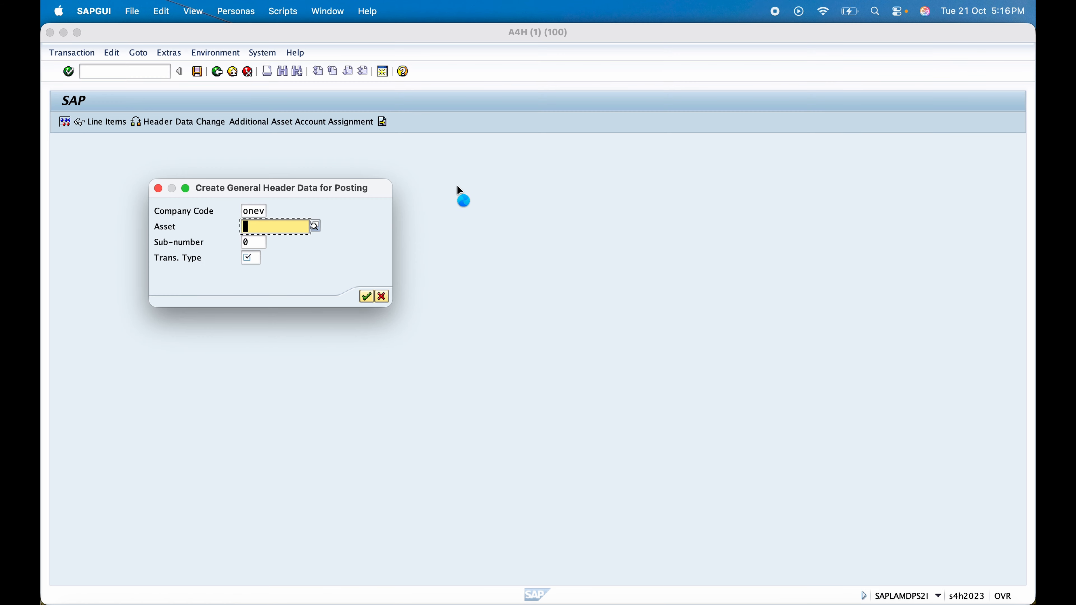
key(super+v)
Set the transaction type to 100 and try to submit the header data with asset 30002
click(253, 258)
text(100)
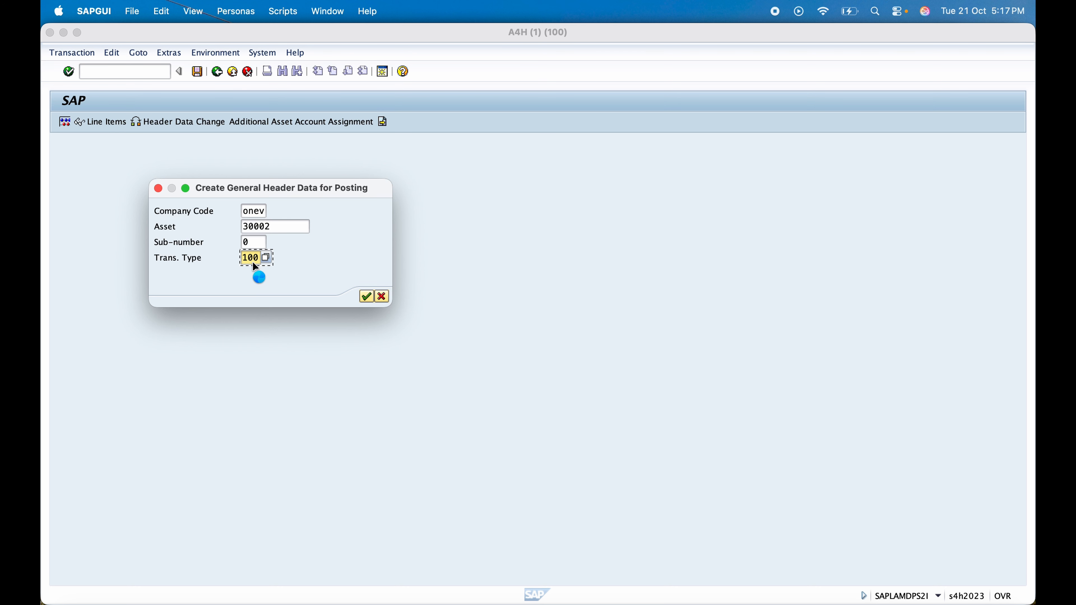
key(Return)
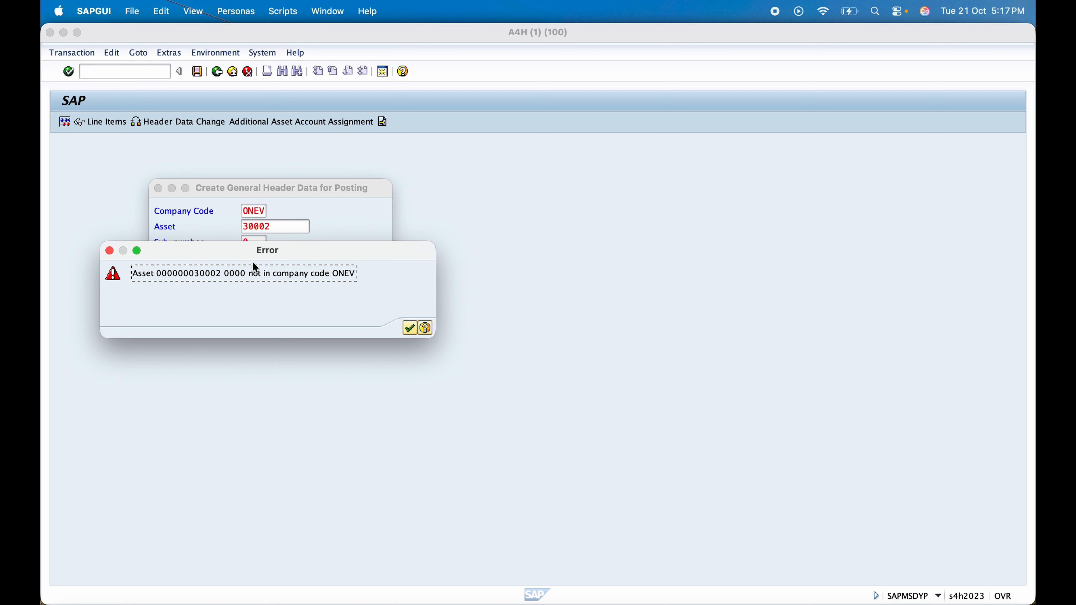
key(Return)
Replace the header's asset with 300002, VEHICLE LEGACY UPLOAD CY, from the list of possible asset numbers
click(292, 225)
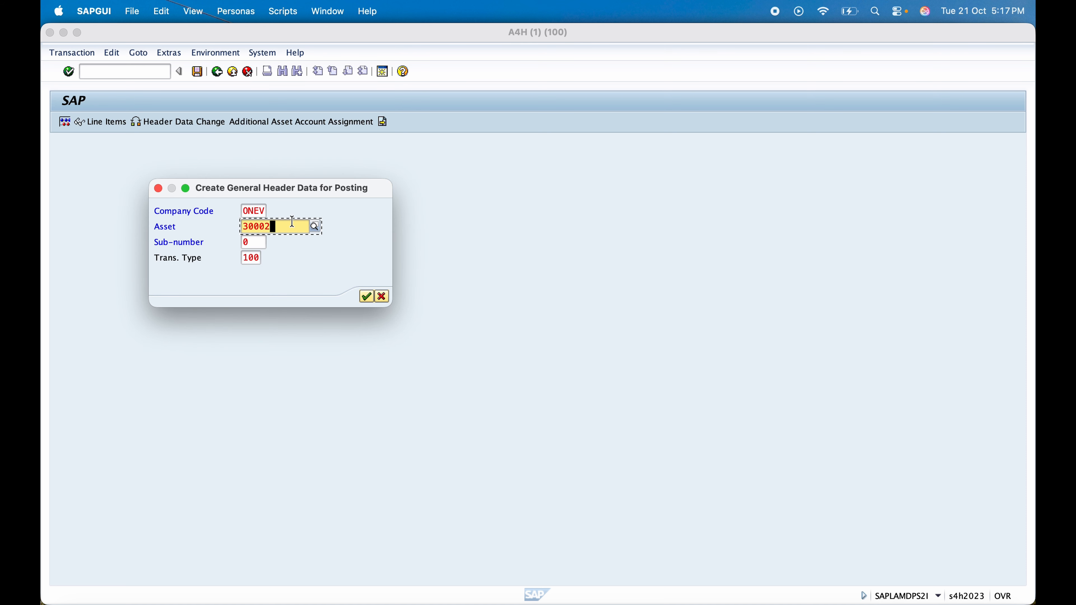
click(313, 226)
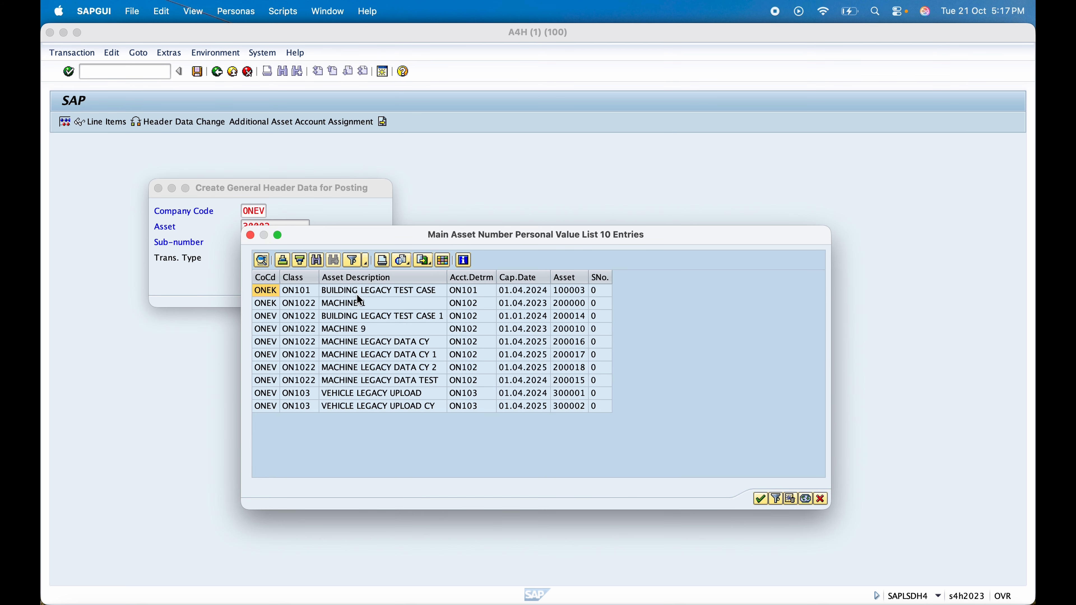
click(369, 410)
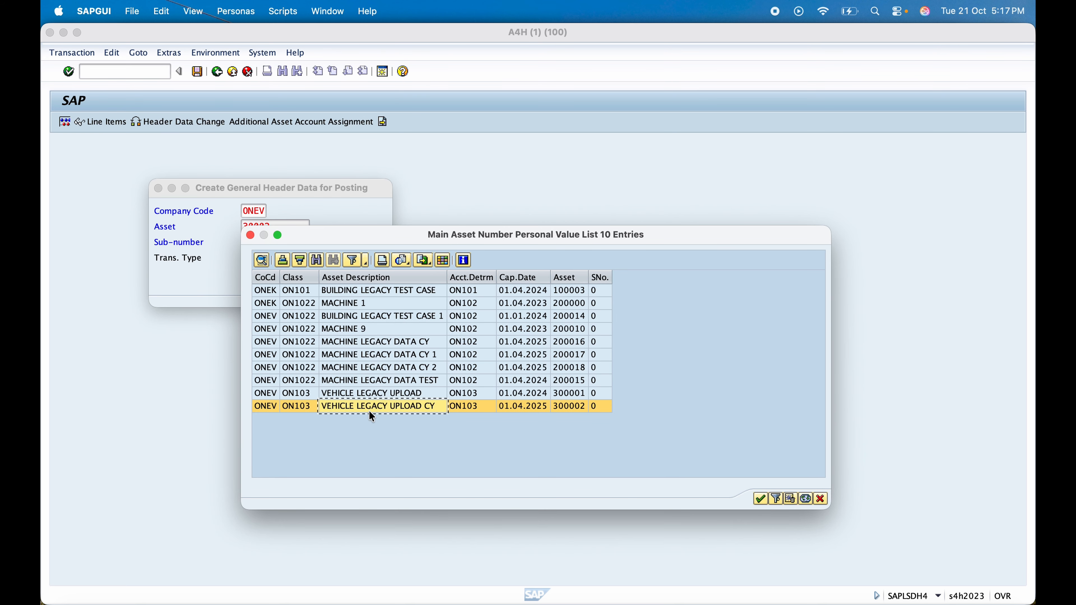
double_click(370, 410)
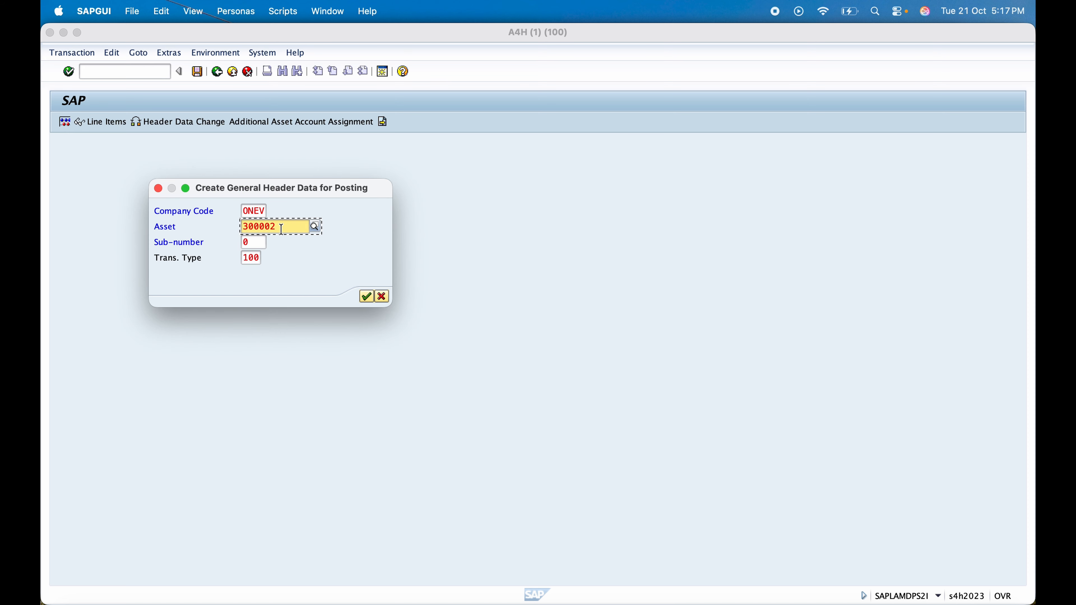
Copy asset number 300002 from the posting header into cell D3 of the Numbers sheet and return to SAP
drag(278, 227, 216, 234)
key(super+Tab)
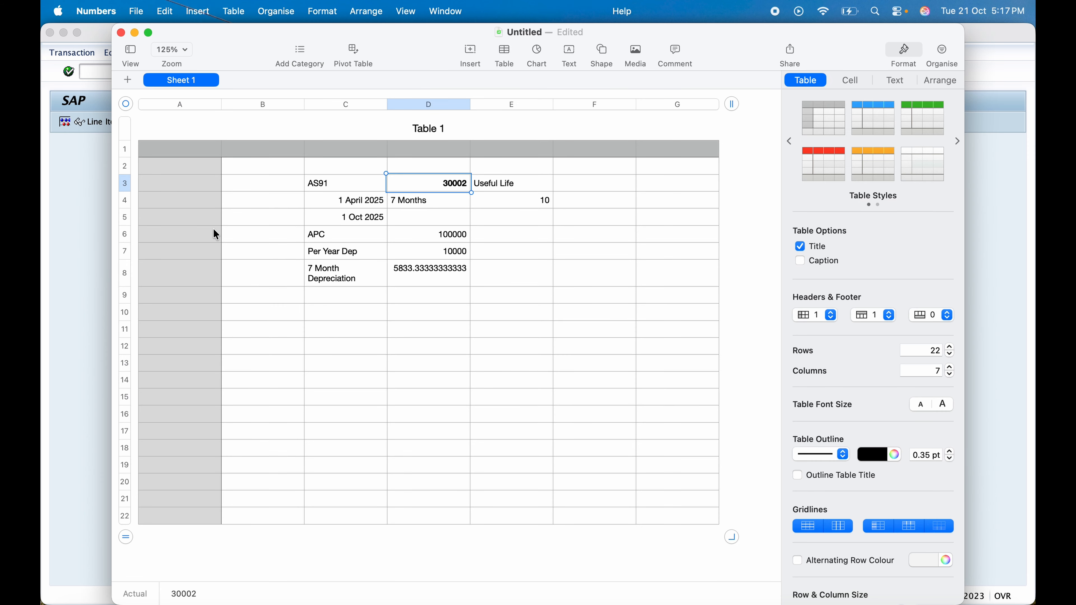
key(super+v)
key(super+Tab)
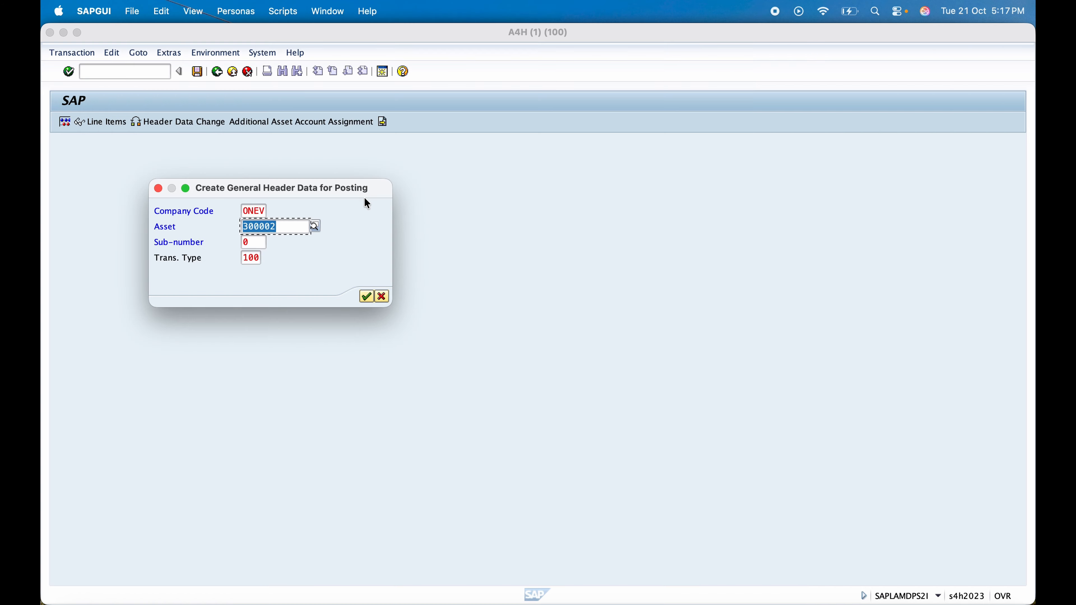
Submit the posting header for asset 300002 and set the document date and posting date to 01.04.2025
key(Return)
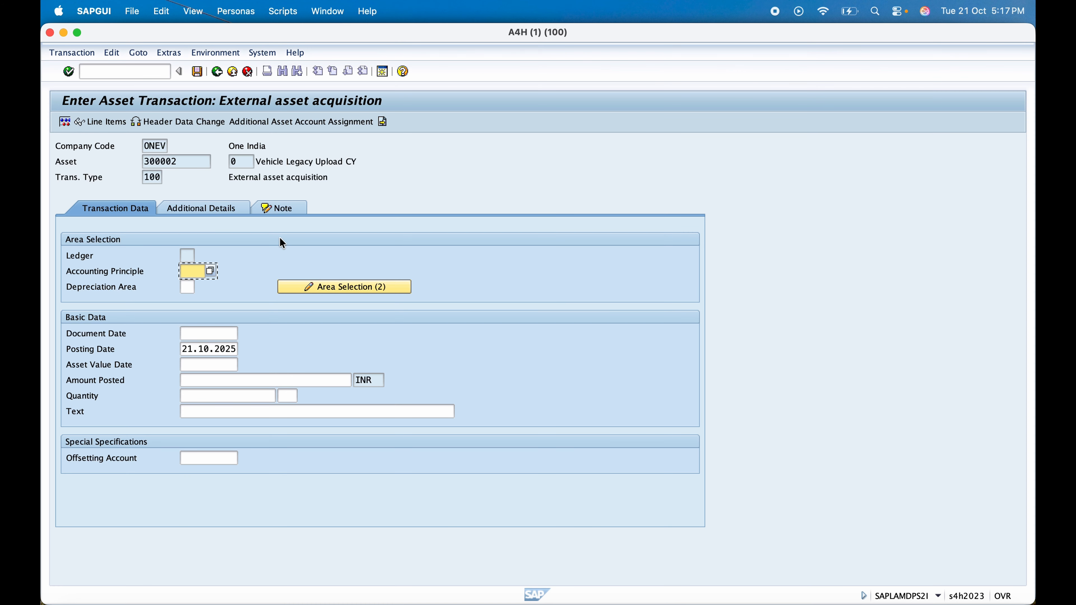
click(204, 339)
text(01)
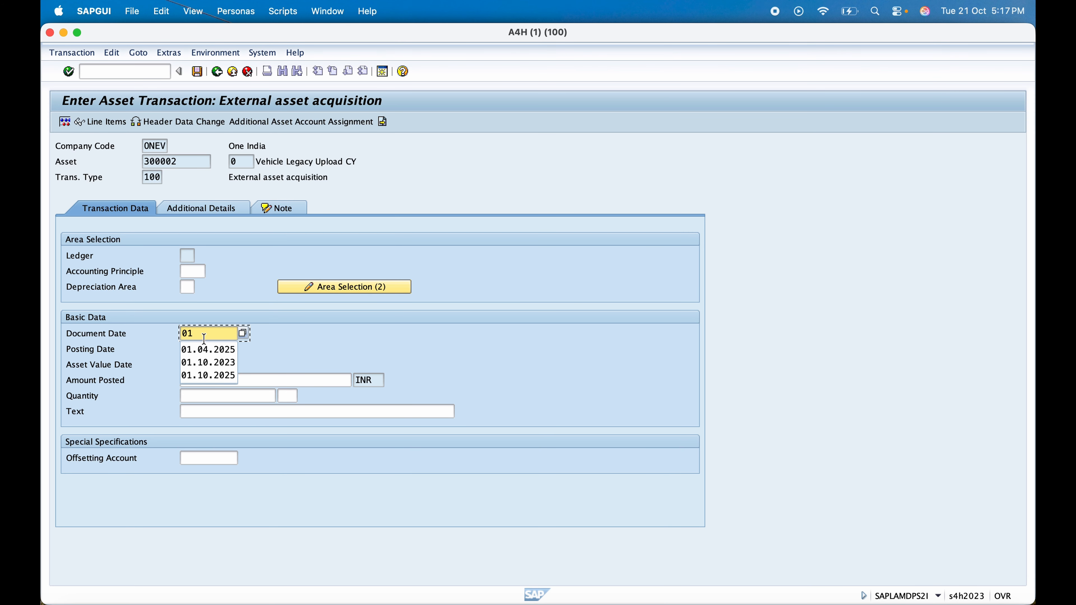
key(Down)
key(Return)
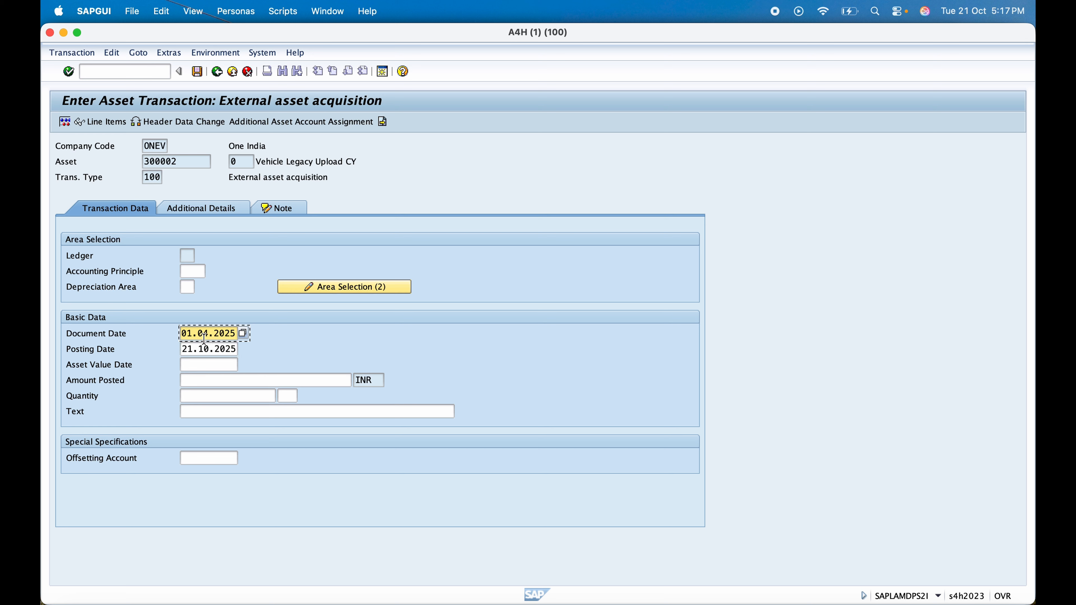
key(Tab)
key(super+v)
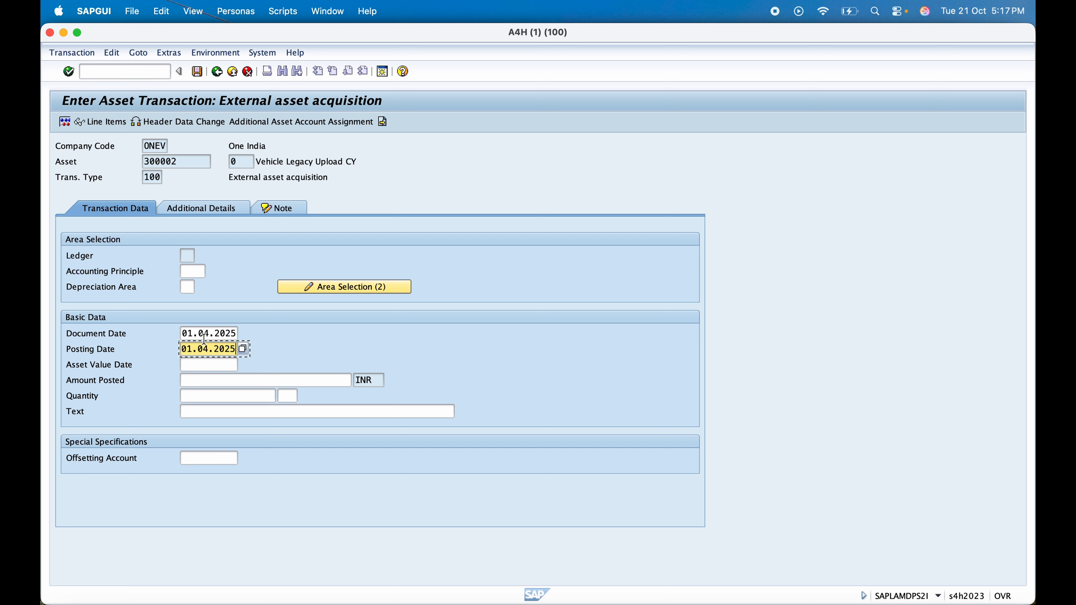
key(Tab)
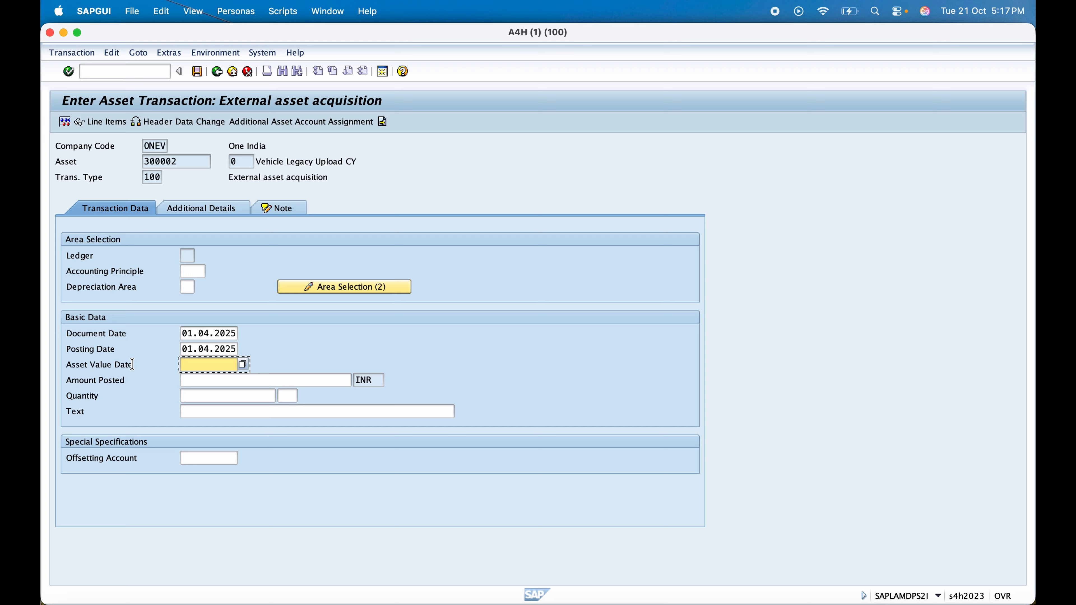
Check the two dates in column C of the Numbers sheet and set SAP's asset value date to 01.04.2025
key(super+Tab)
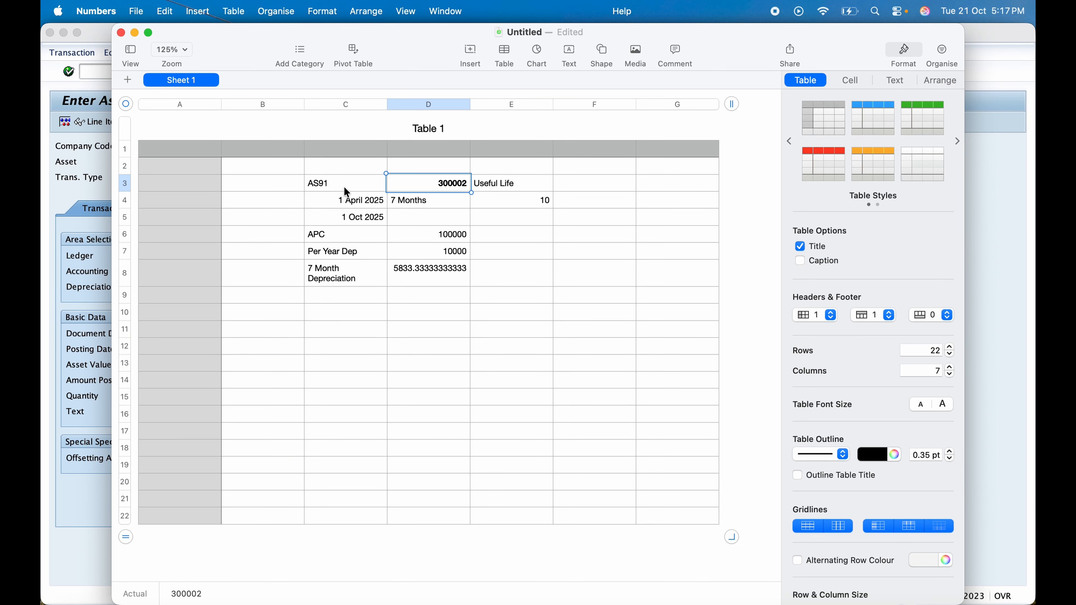
click(358, 200)
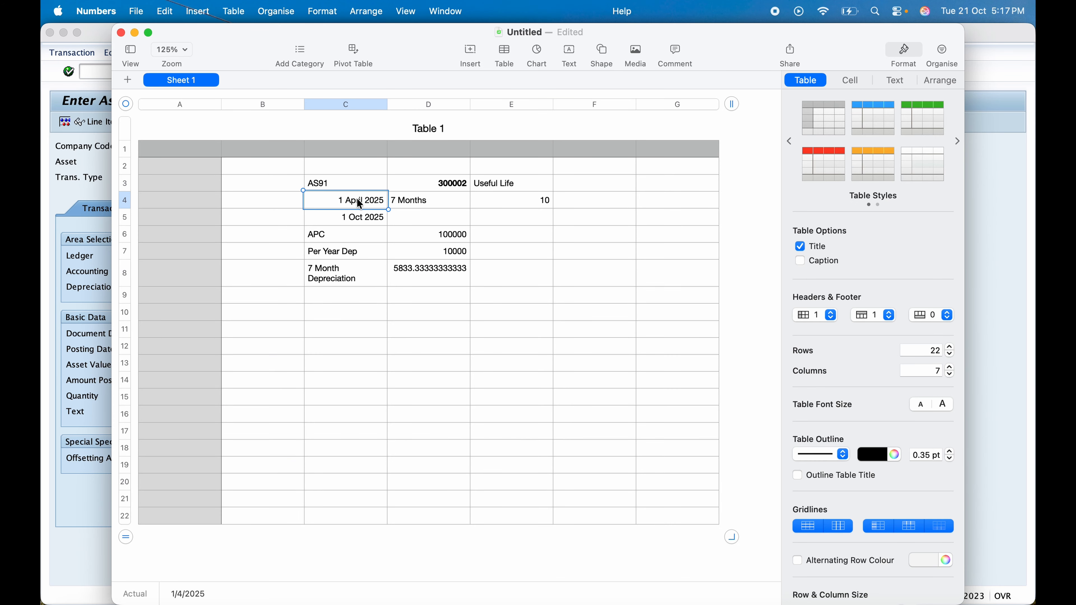
click(360, 219)
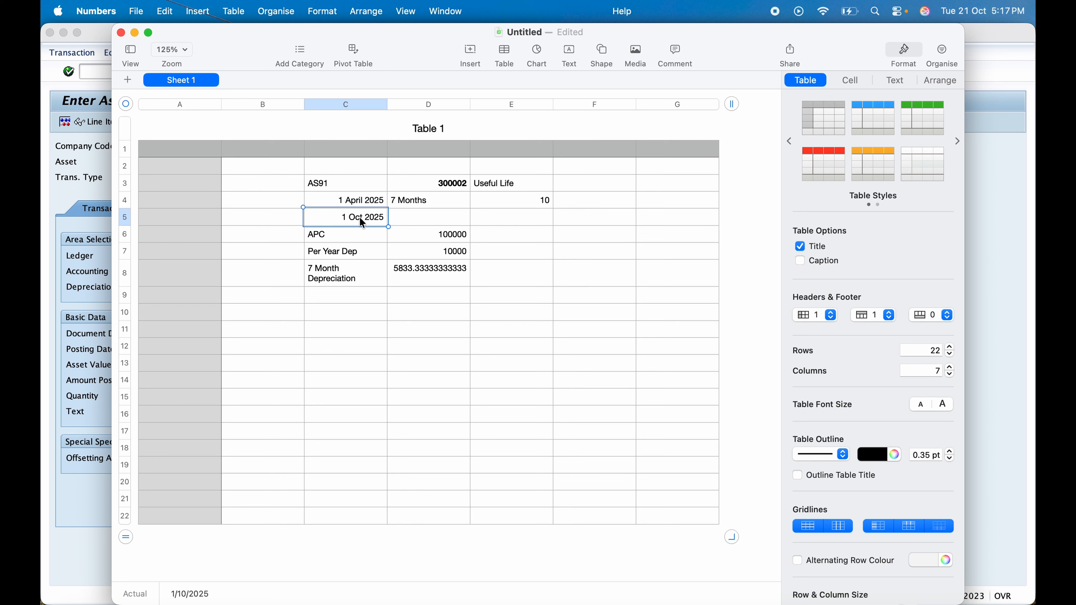
key(super+Tab)
text(0)
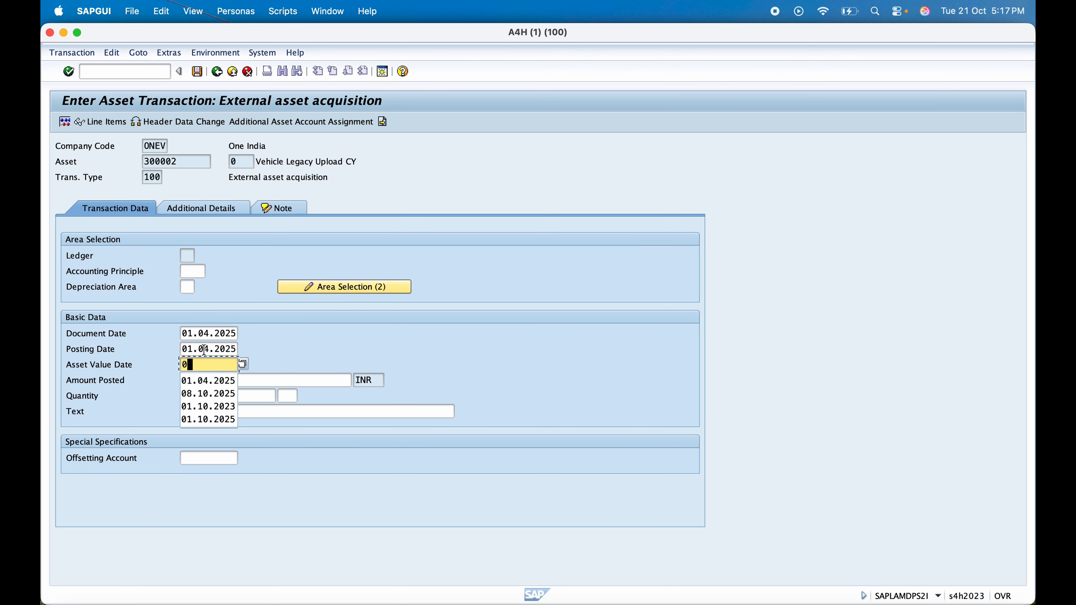
text(1.4)
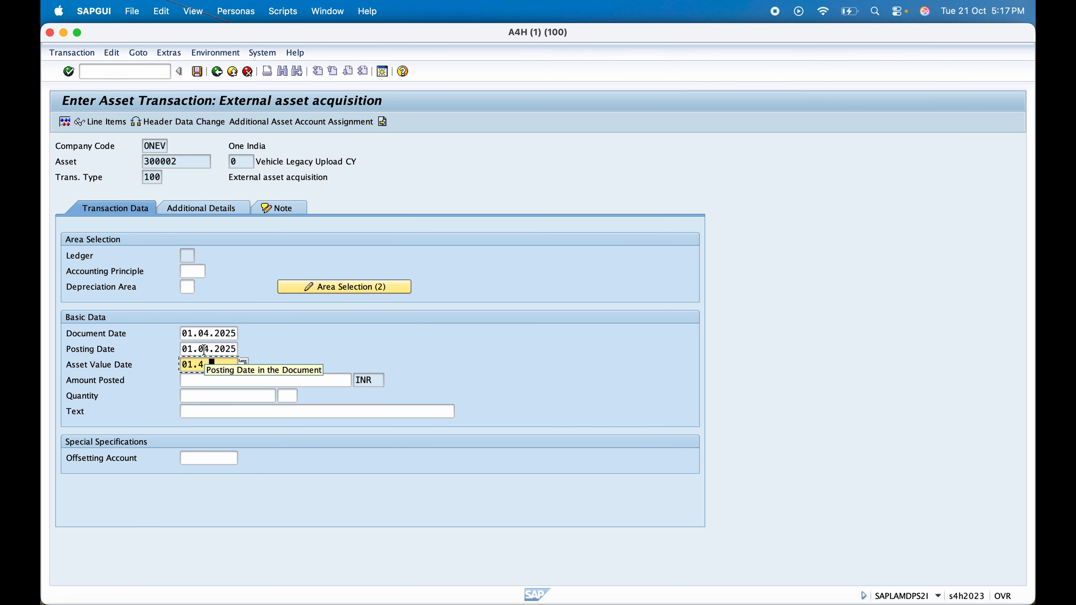
text(.2025)
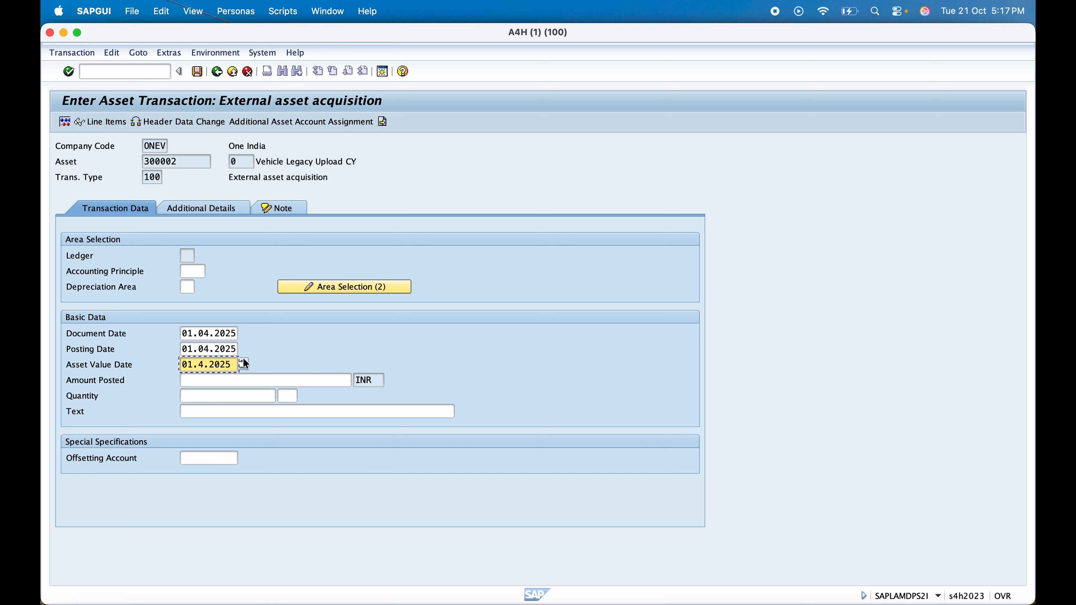
click(195, 364)
text(.04.202)
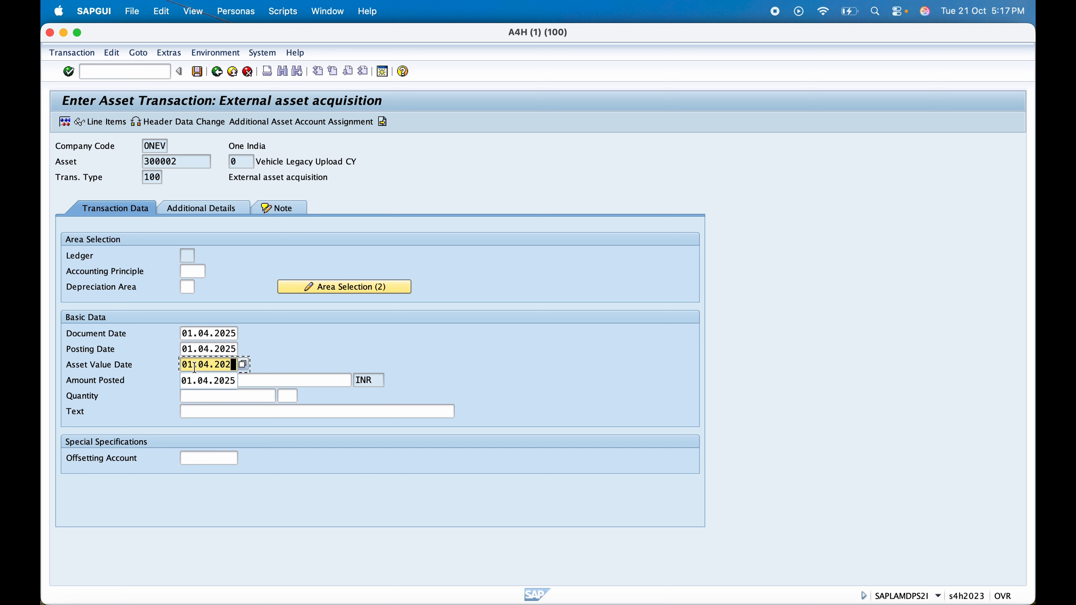
text(5)
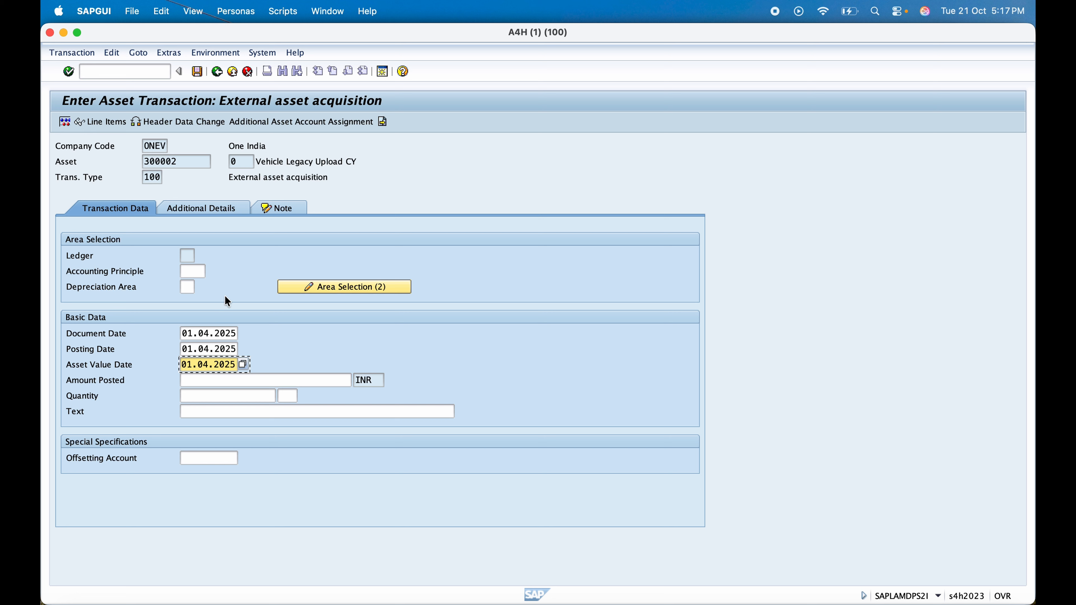
click(210, 333)
click(207, 347)
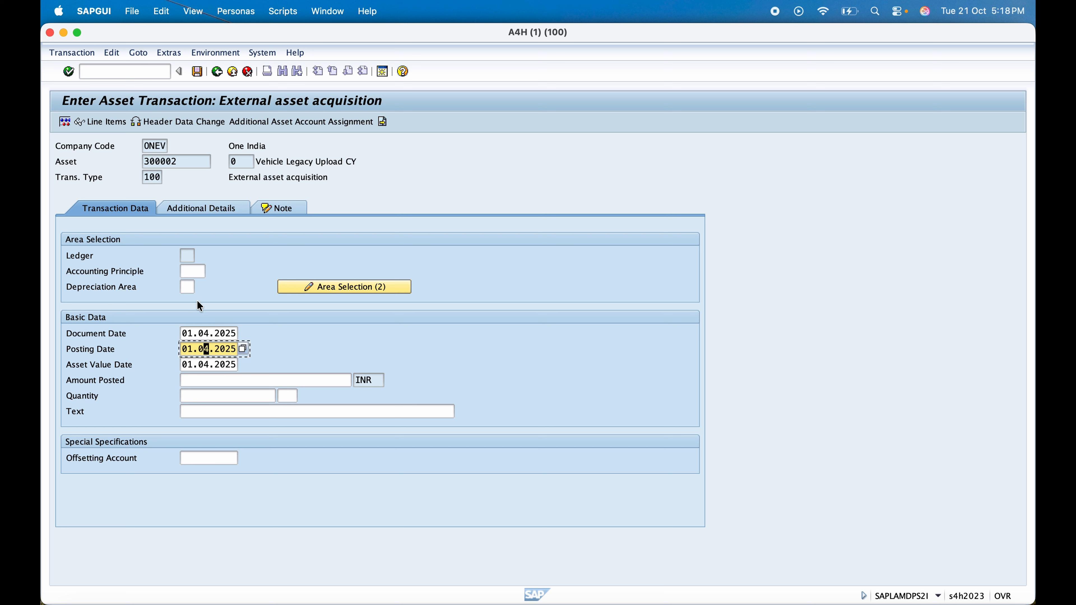
click(195, 365)
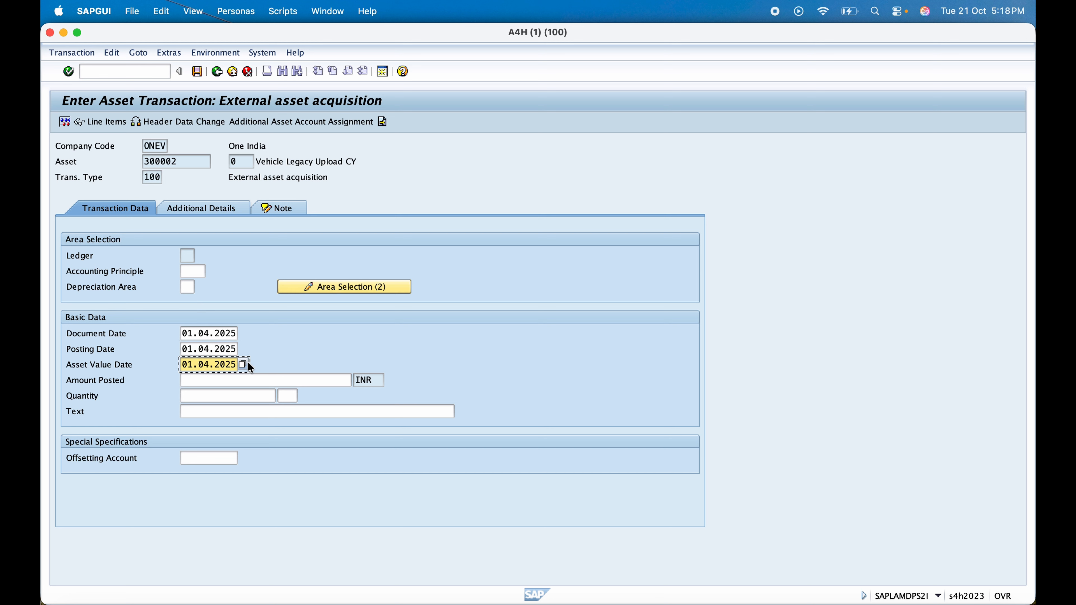
Set the amount posted for the acquisition to 100000 INR
click(206, 392)
key(shift+Tab)
text(1000)
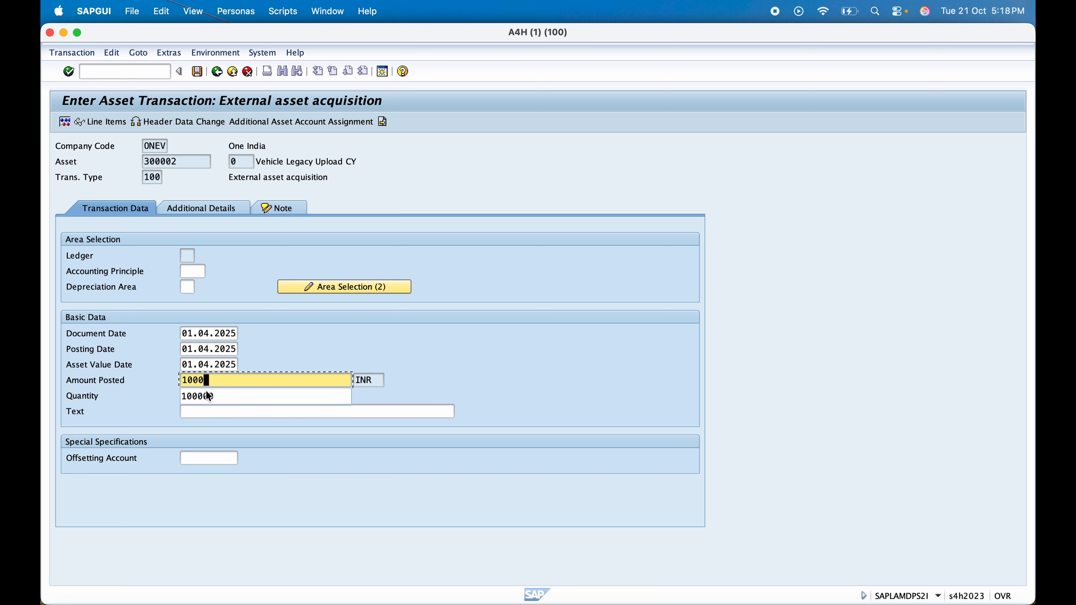
text(00)
key(Return)
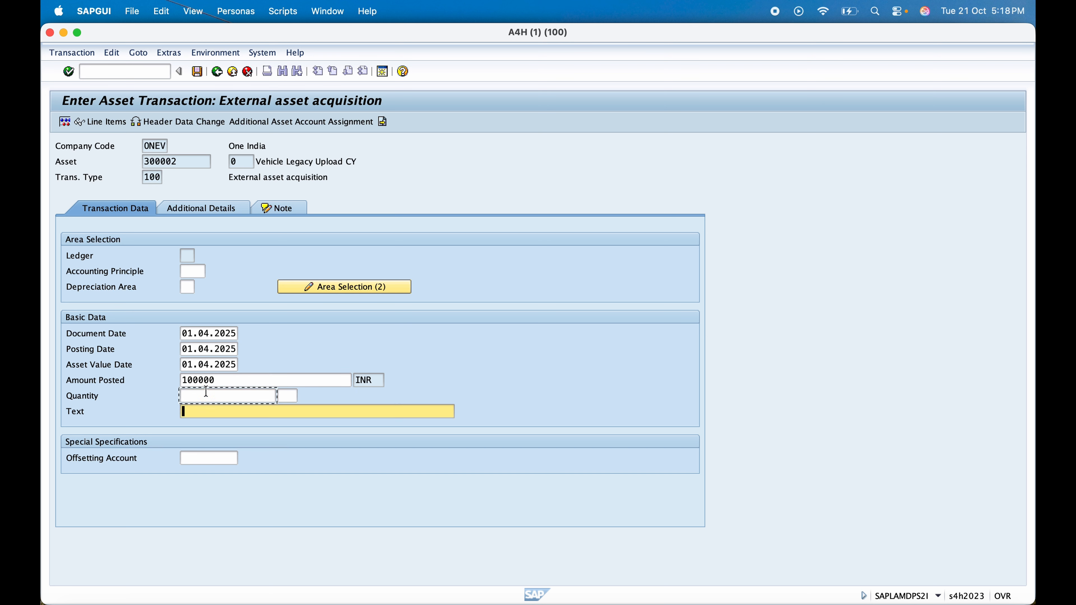
Enter CY Asset legacy update as the posting text and copy it
key(Caps_Lock)
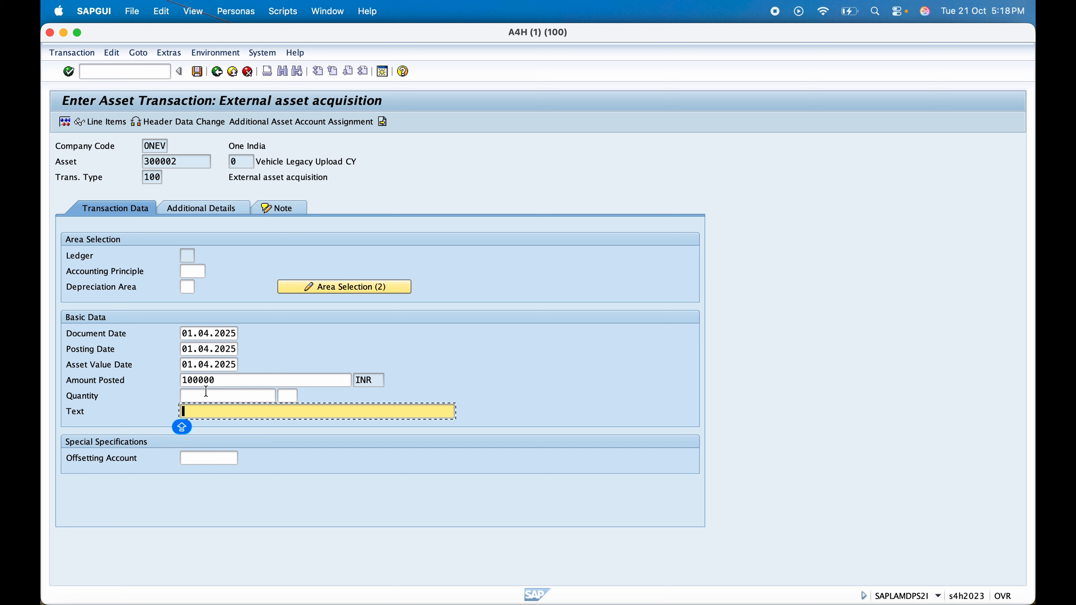
text(CY Asset lega)
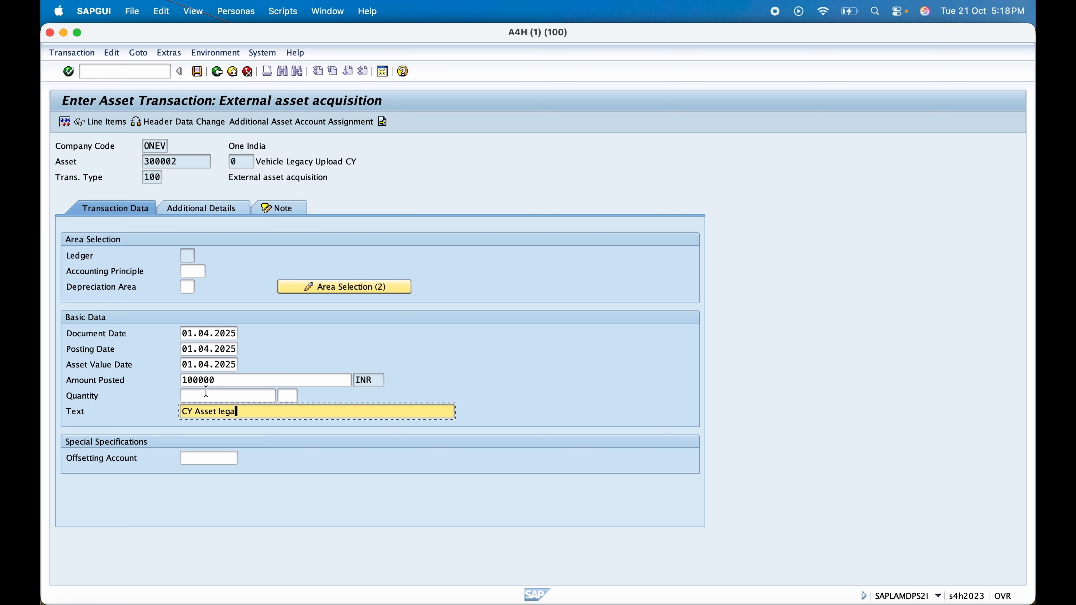
text(cy upload)
key(Return)
key(super+c)
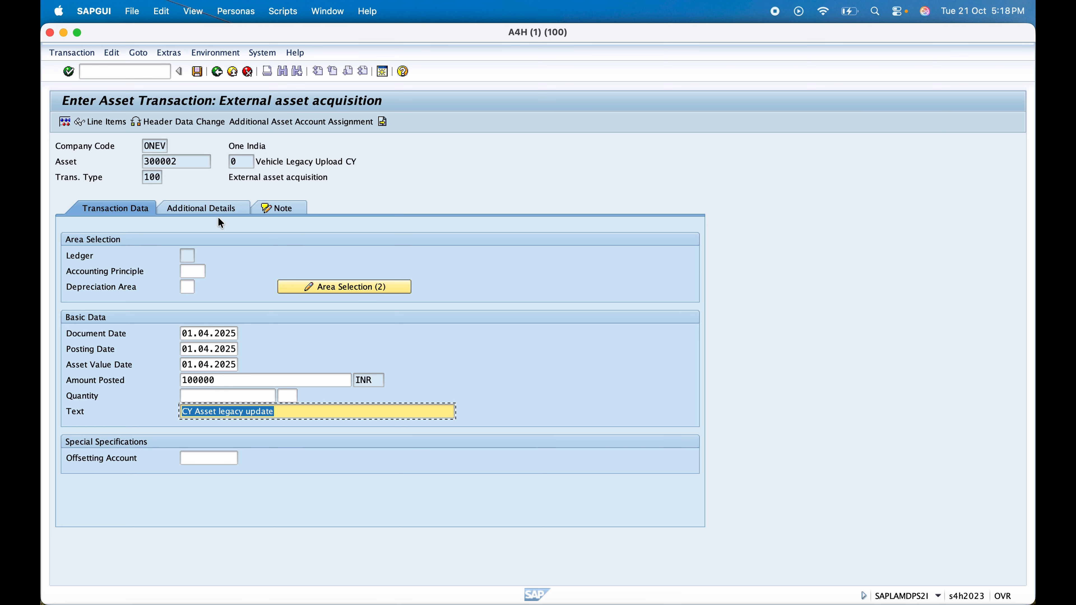
Set the reference to CY Asset legacy, the assignment to CY Asset legacy up, and the note to CY Asset legacy update
click(220, 208)
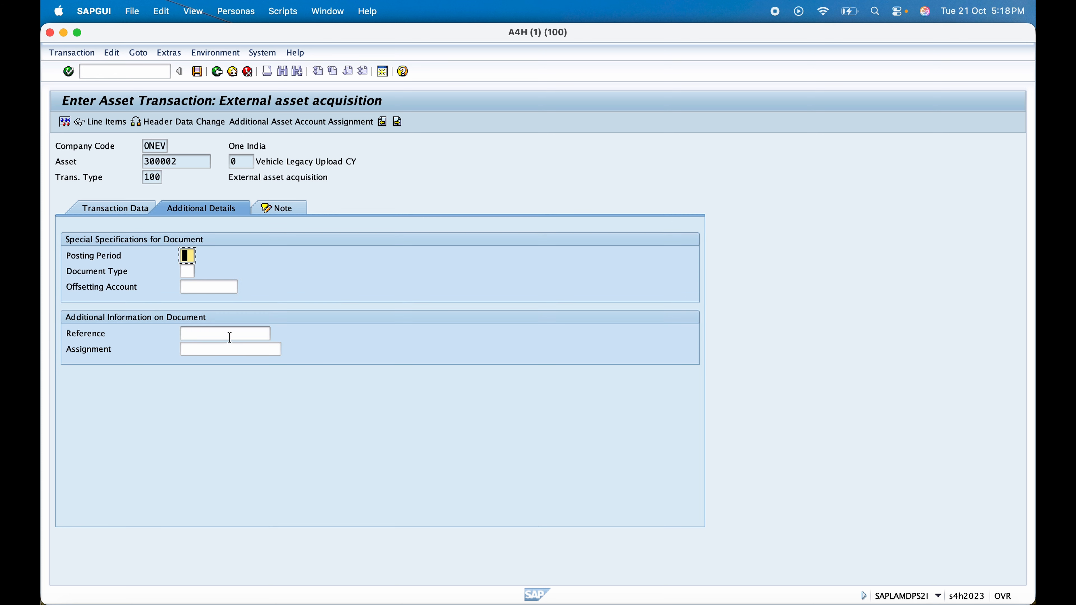
click(228, 334)
text(CY Asset legacy)
key(Tab)
text(CY Asset legacy up)
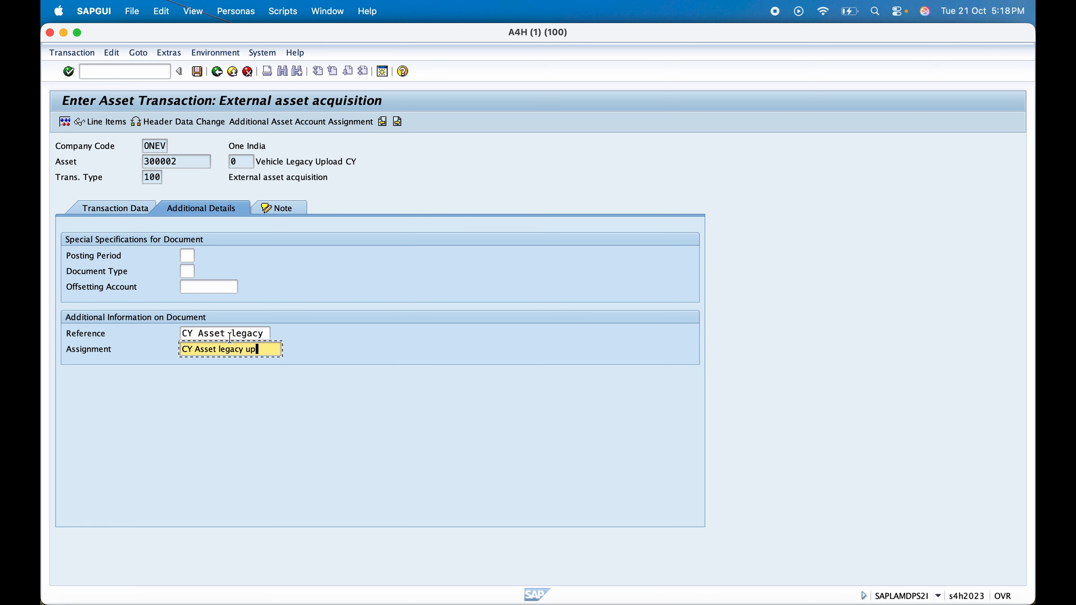
click(274, 207)
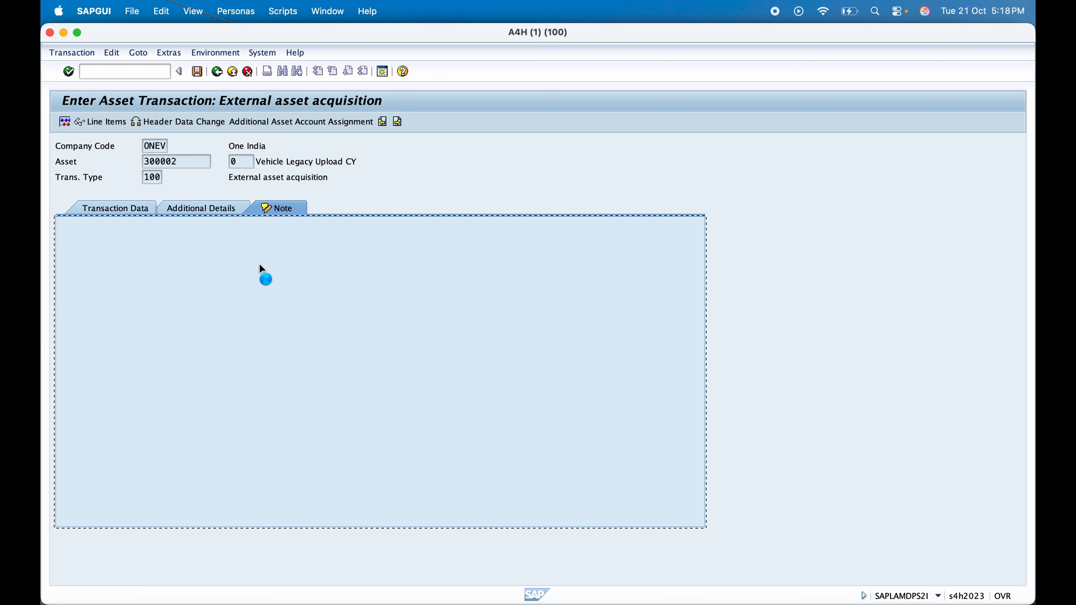
key(super+v)
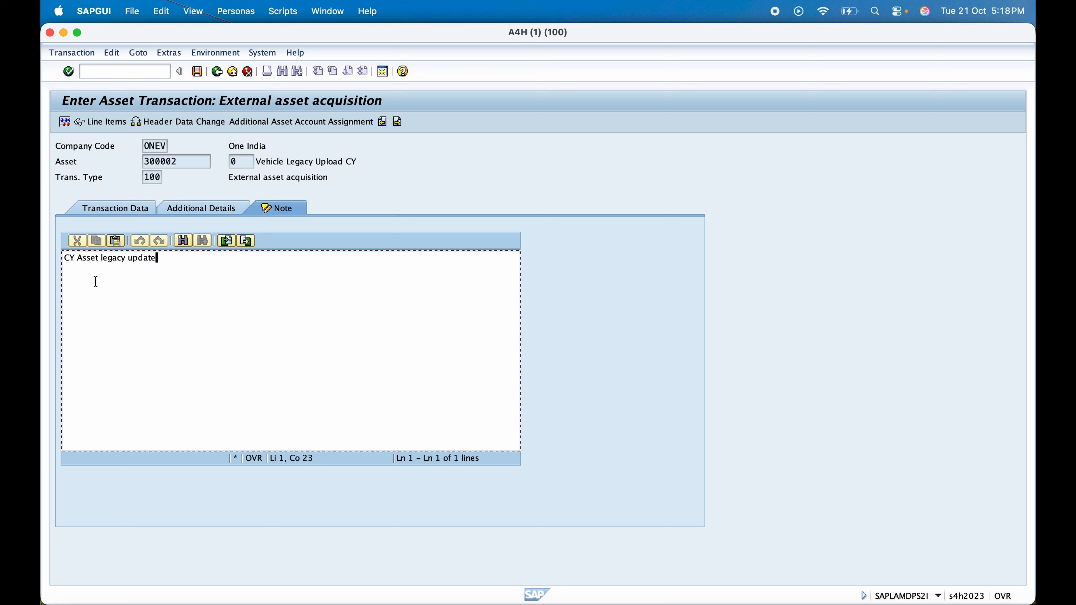
Simulate the acquisition posting and examine its error log and both document line items
click(66, 122)
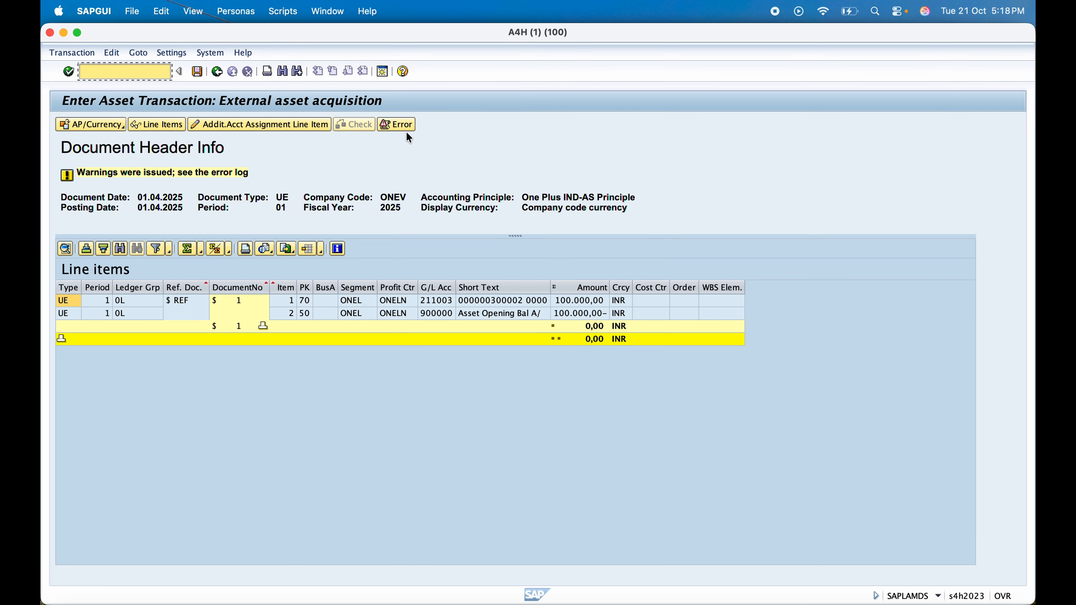
click(402, 125)
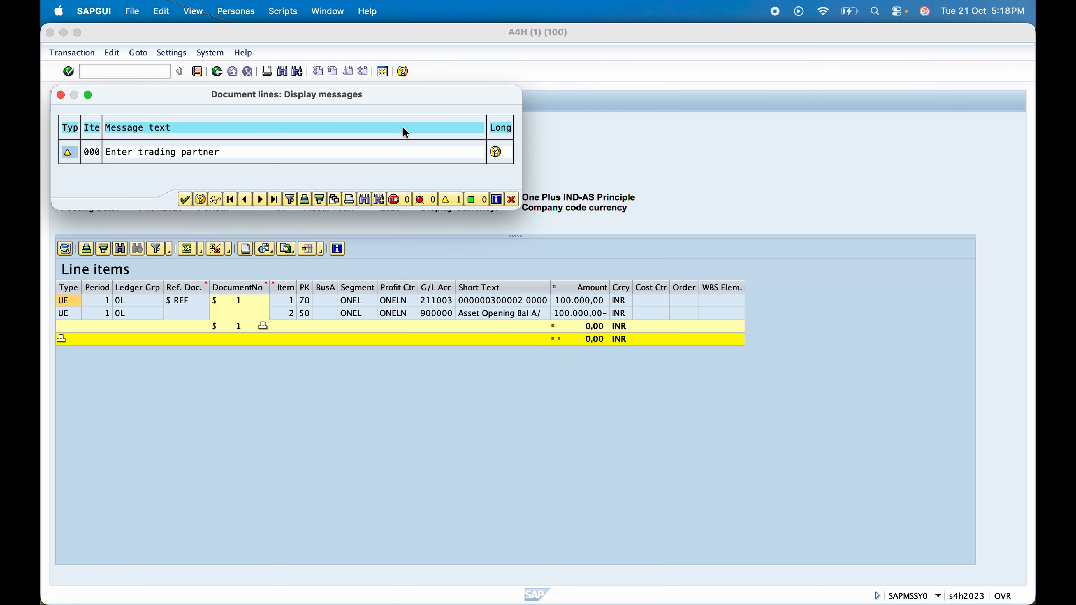
click(185, 200)
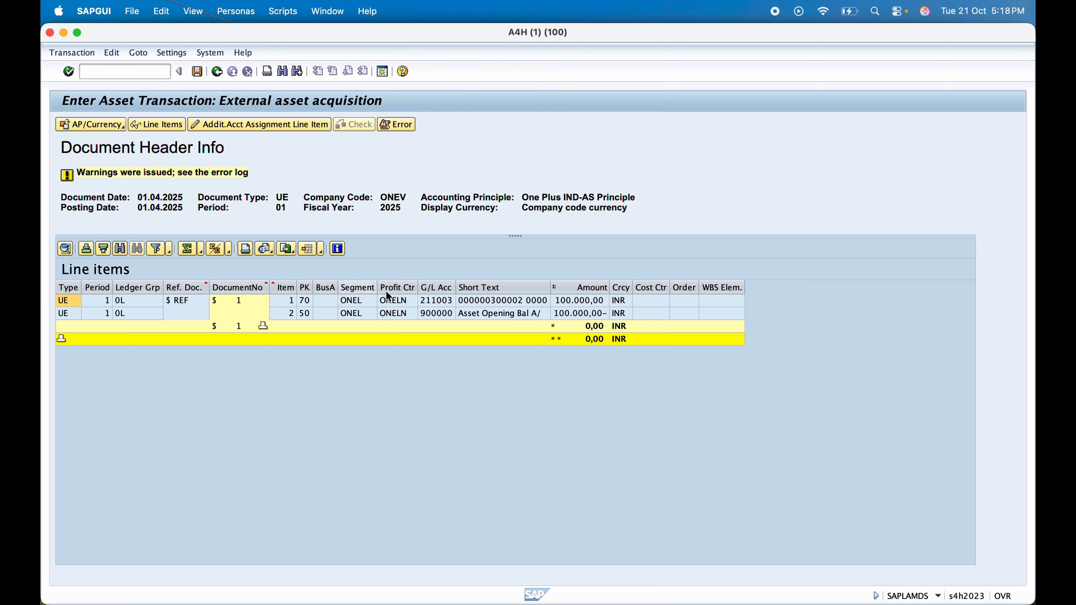
click(503, 301)
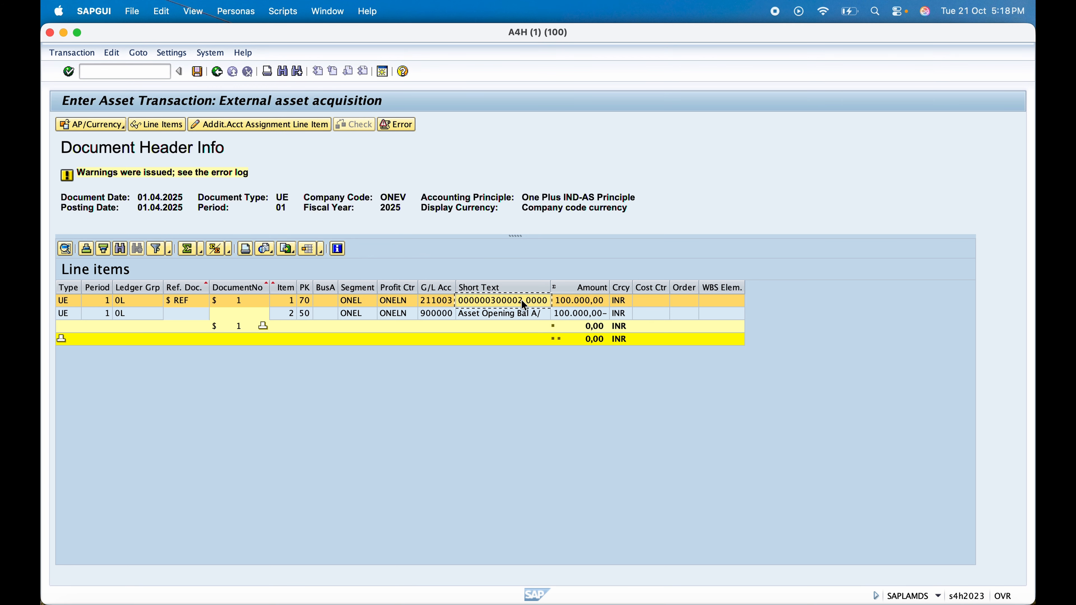
click(508, 316)
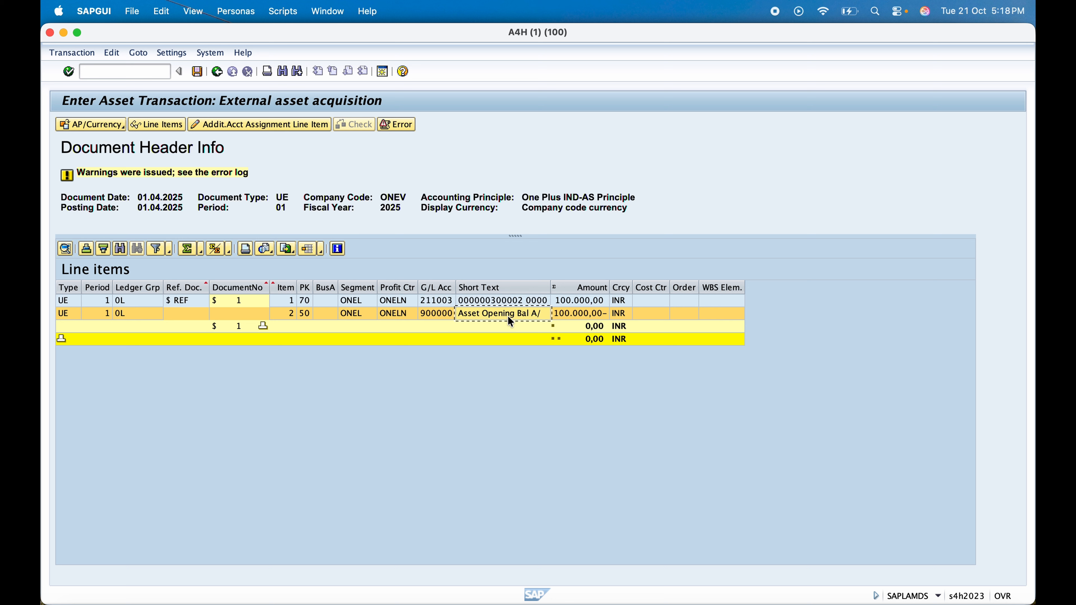
click(68, 301)
click(73, 314)
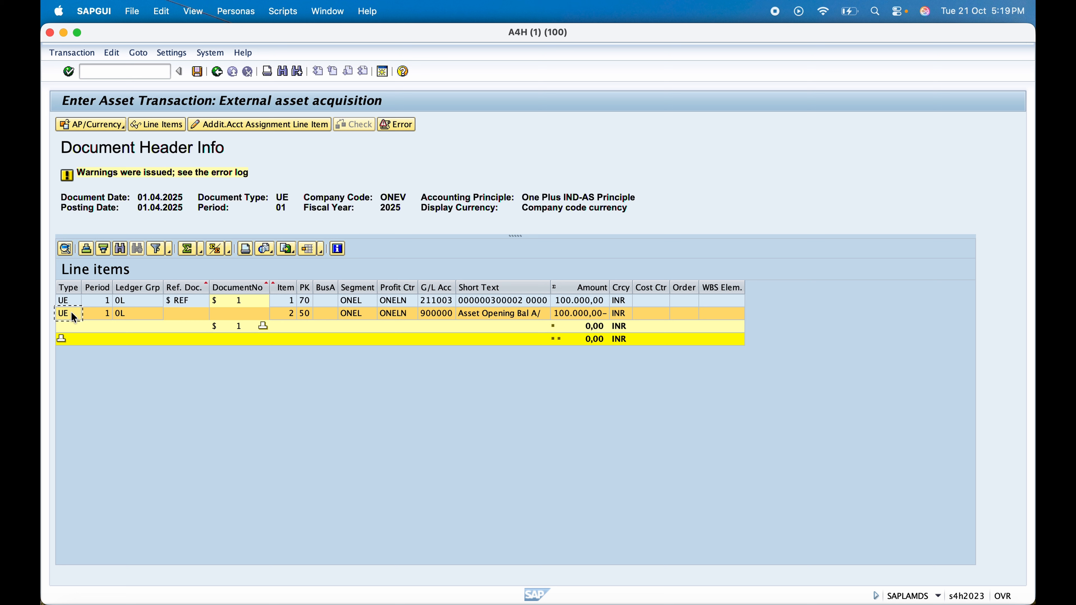
Post the external asset acquisition and close the posting message log
click(197, 72)
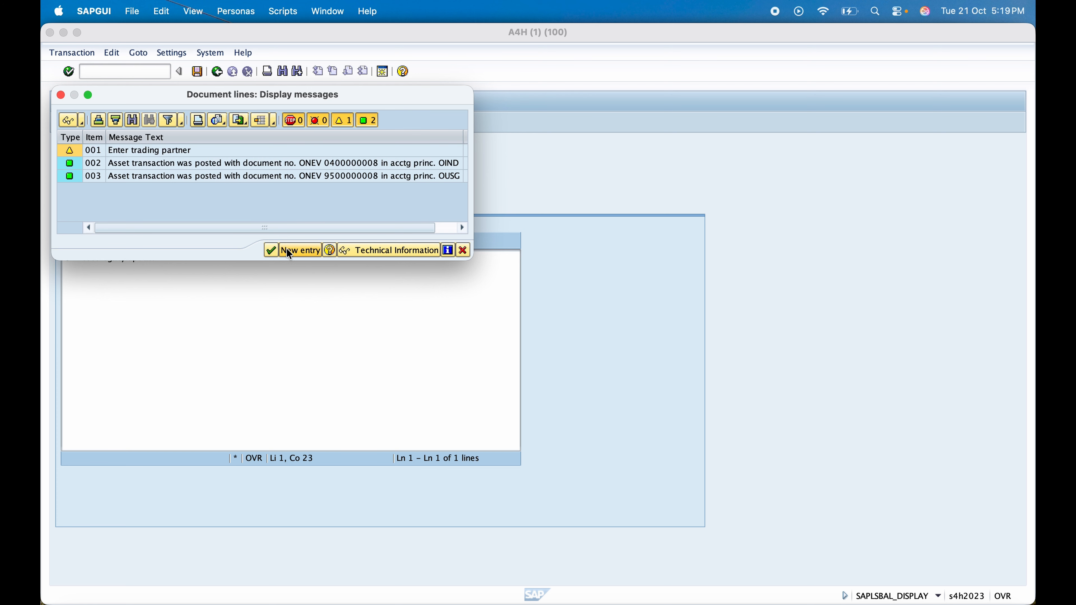
click(278, 255)
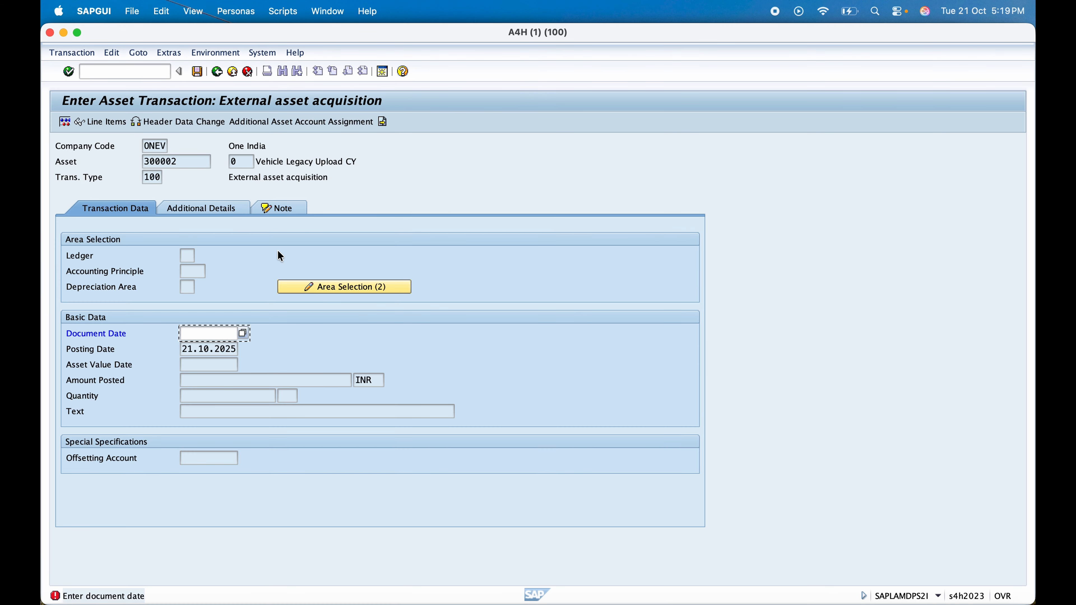
Check the APC row in the Numbers sheet and return to the SAP asset transaction
key(super+Tab)
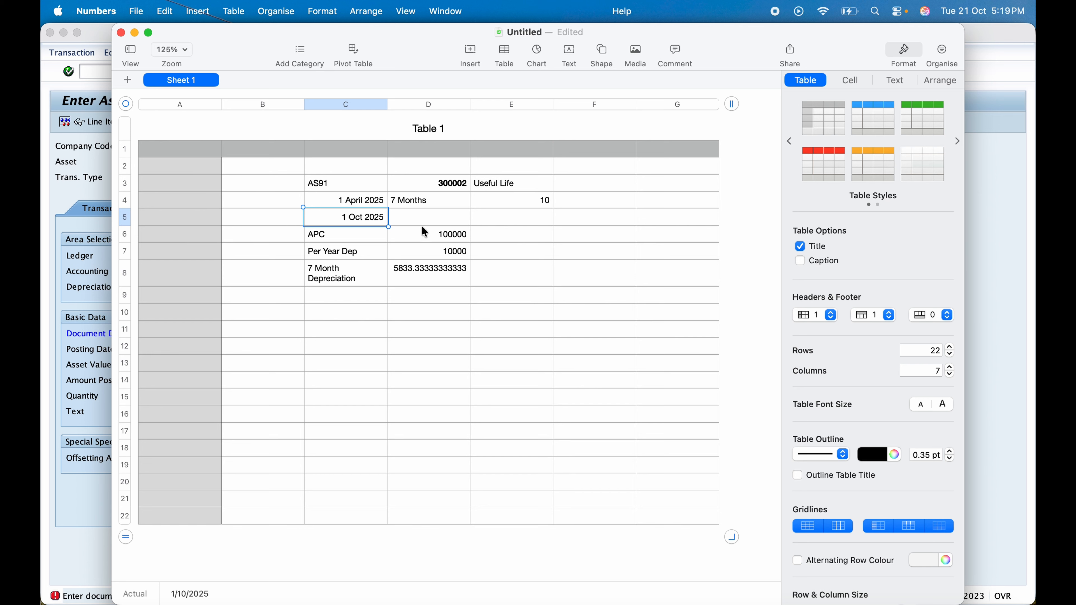
click(442, 236)
click(345, 241)
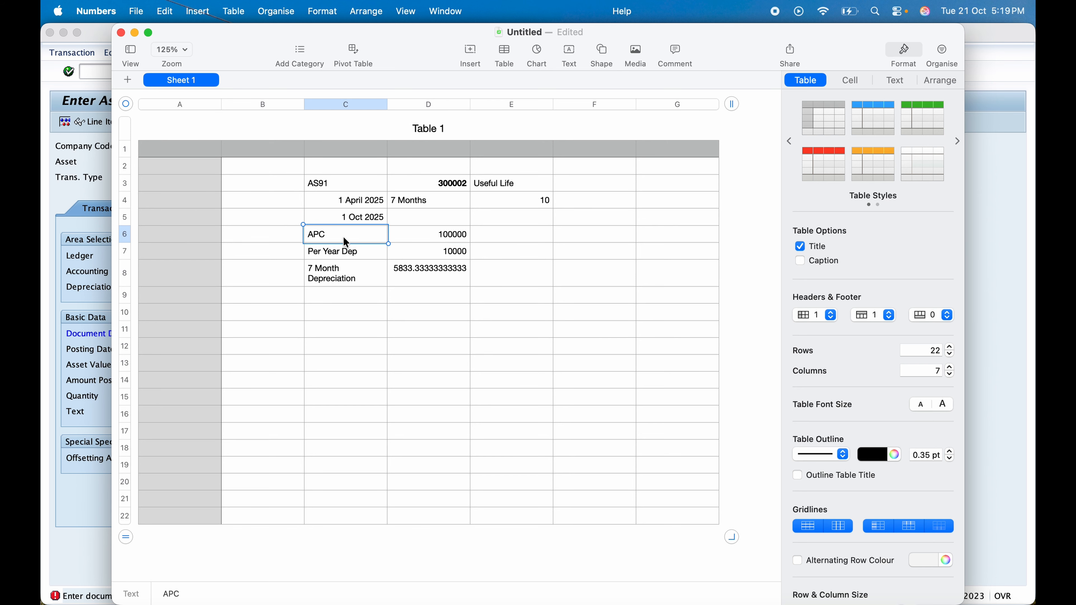
key(super+Tab)
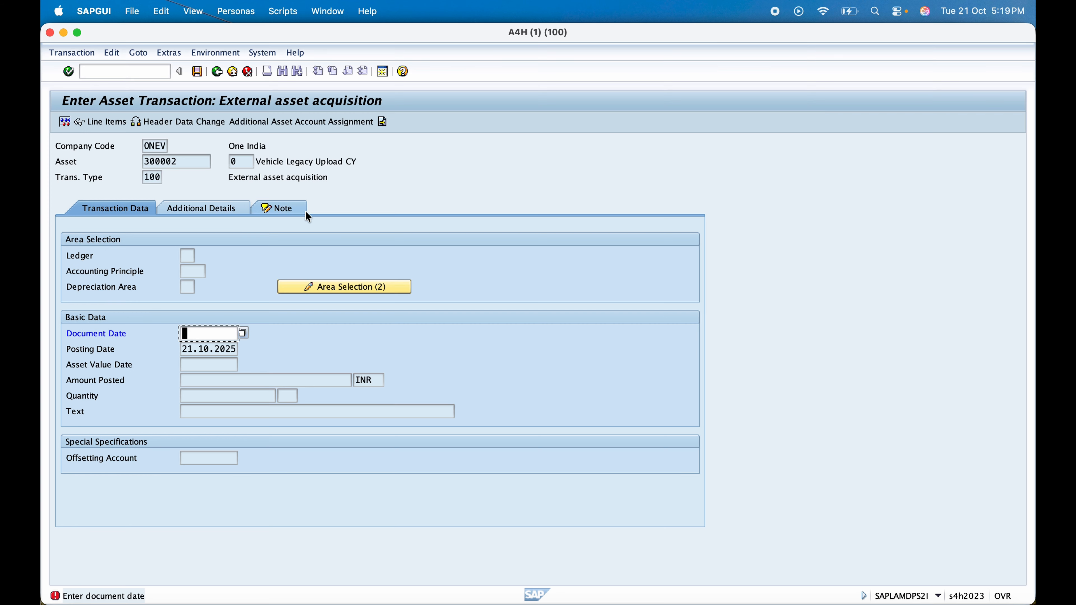
Leave the asset acquisition transaction and open the Asset Explorer with /naw01n
click(95, 72)
text(/n)
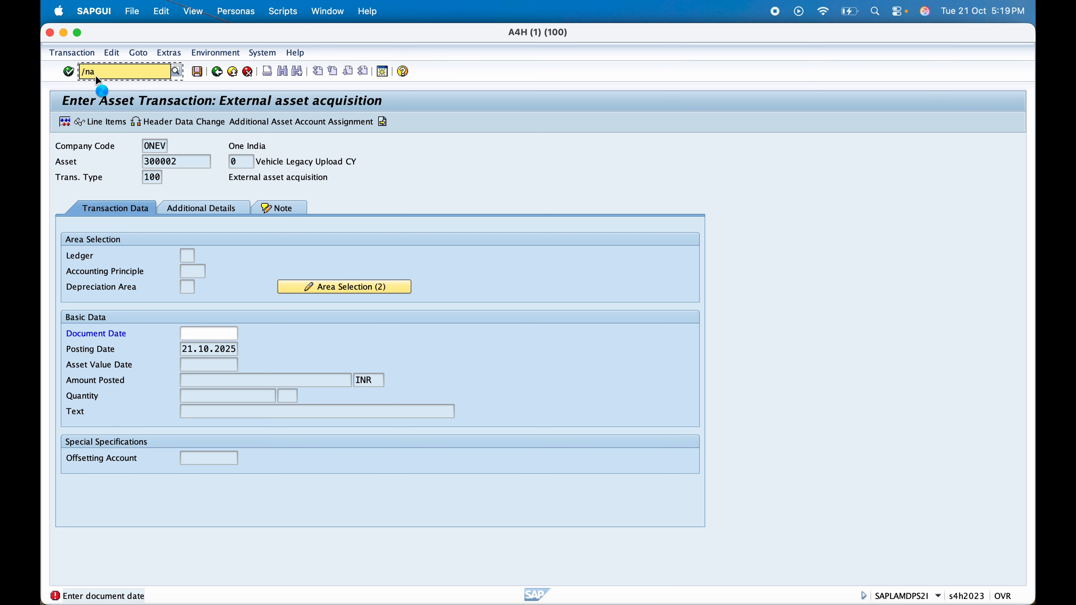
text(a)
key(BackSpace)
key(BackSpace)
key(BackSpace)
text(w01n)
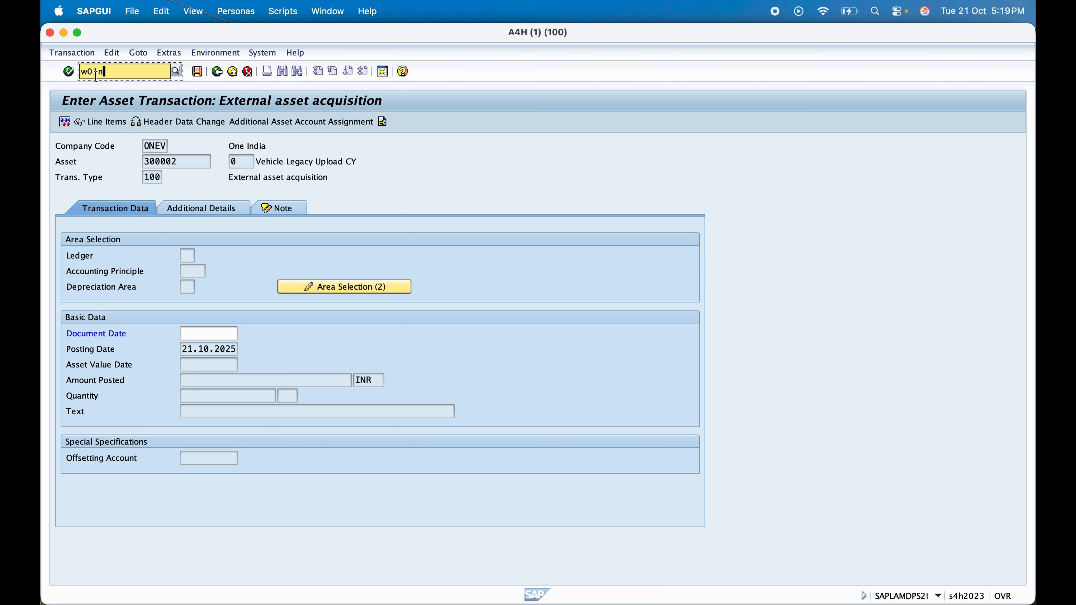
key(BackSpace)
key(BackSpace)
text(/naw01n)
key(Return)
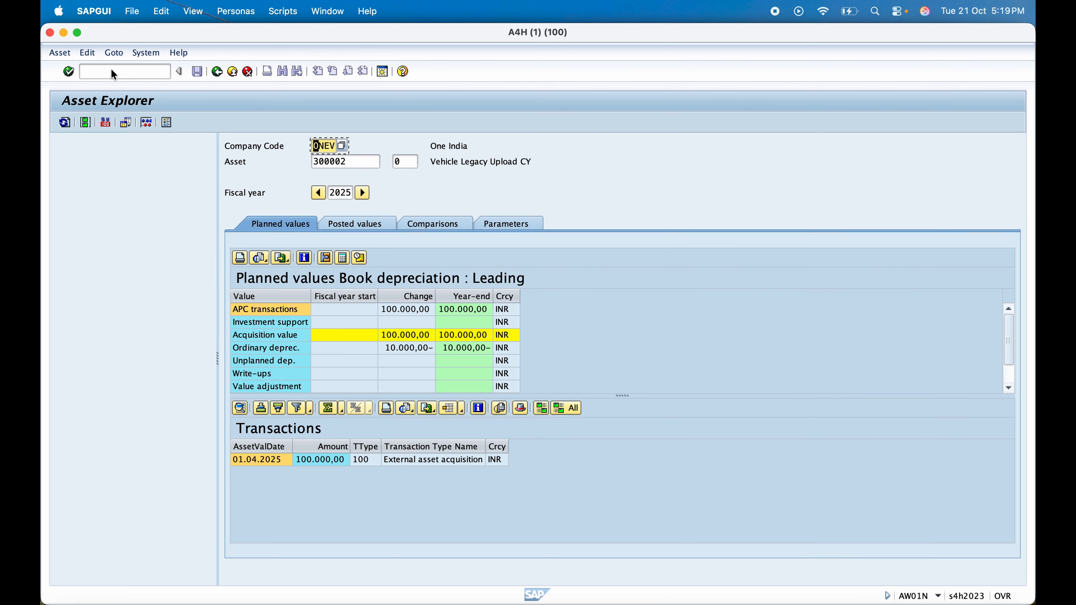
Examine the asset's planned acquisition value, ordinary depreciation and external acquisition transaction for fiscal year 2025
click(397, 333)
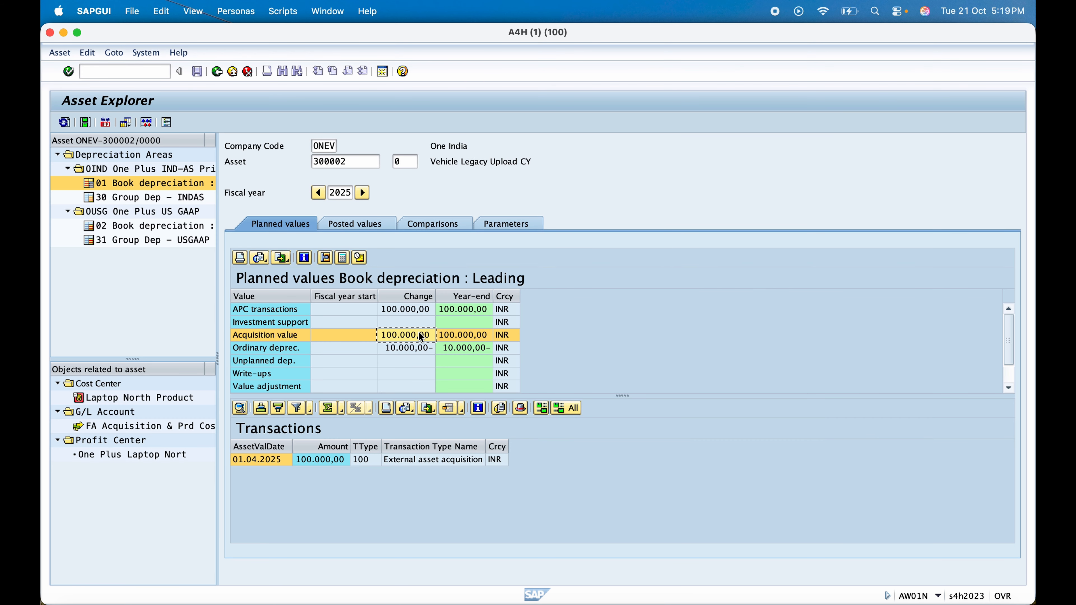
click(408, 349)
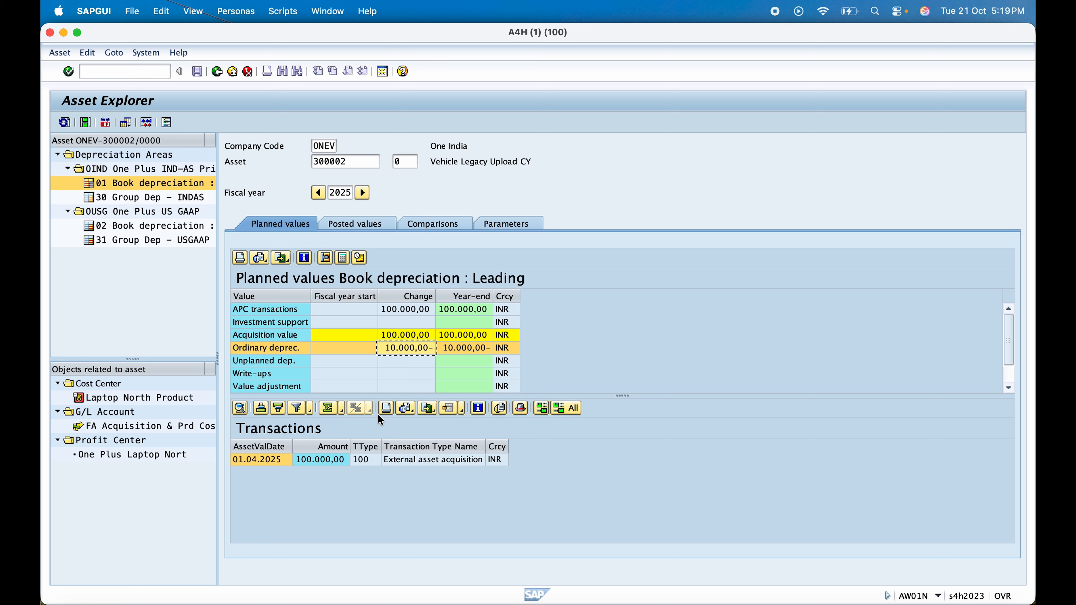
click(320, 461)
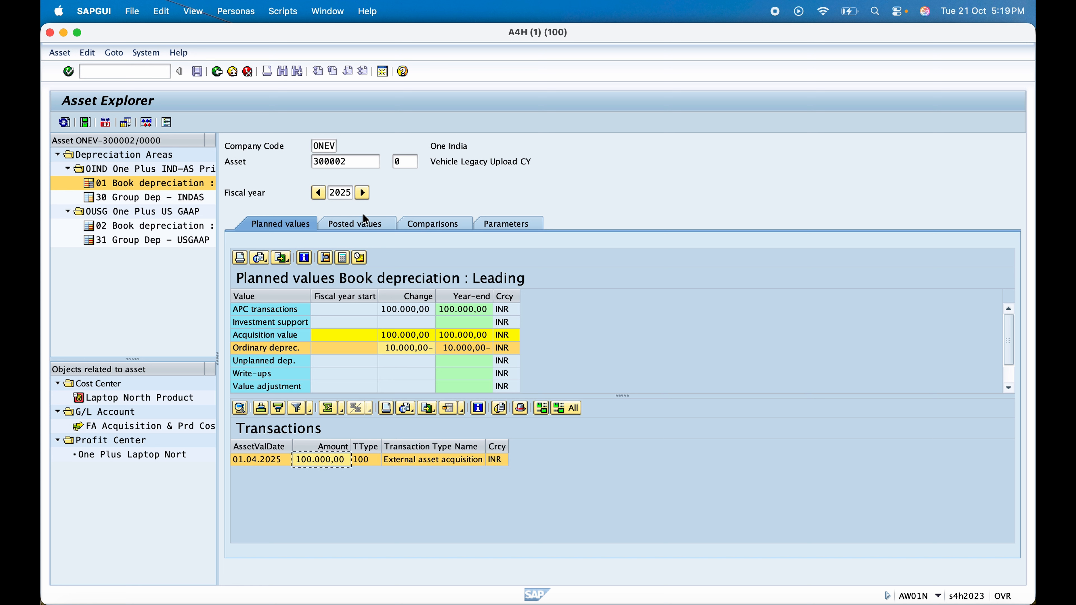
Review the planned depreciation by period and its total, and check the 7 Month Depreciation row in the Numbers sheet
click(365, 223)
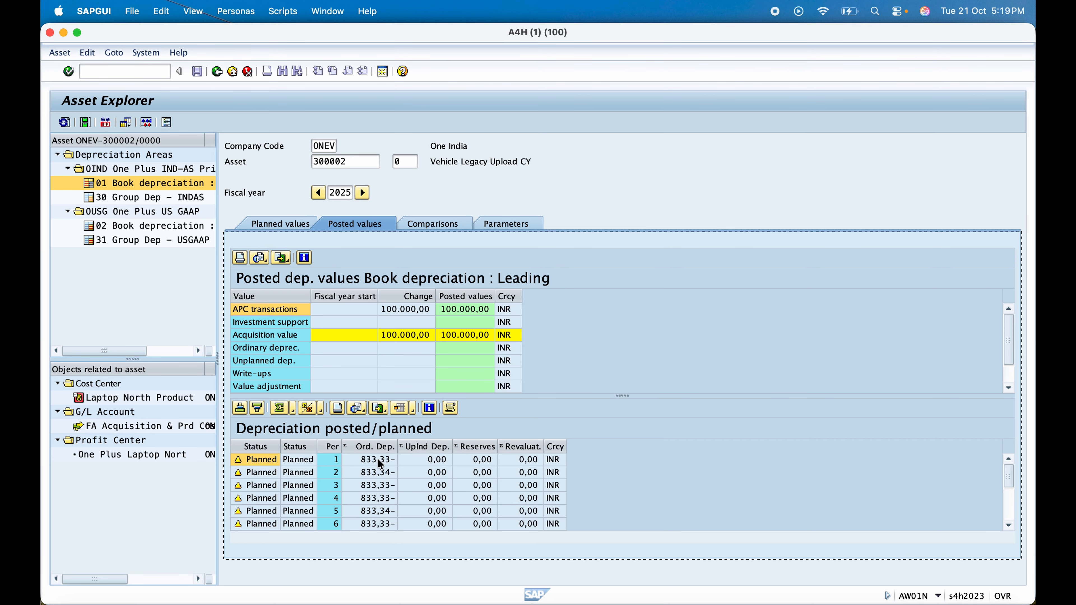
click(378, 458)
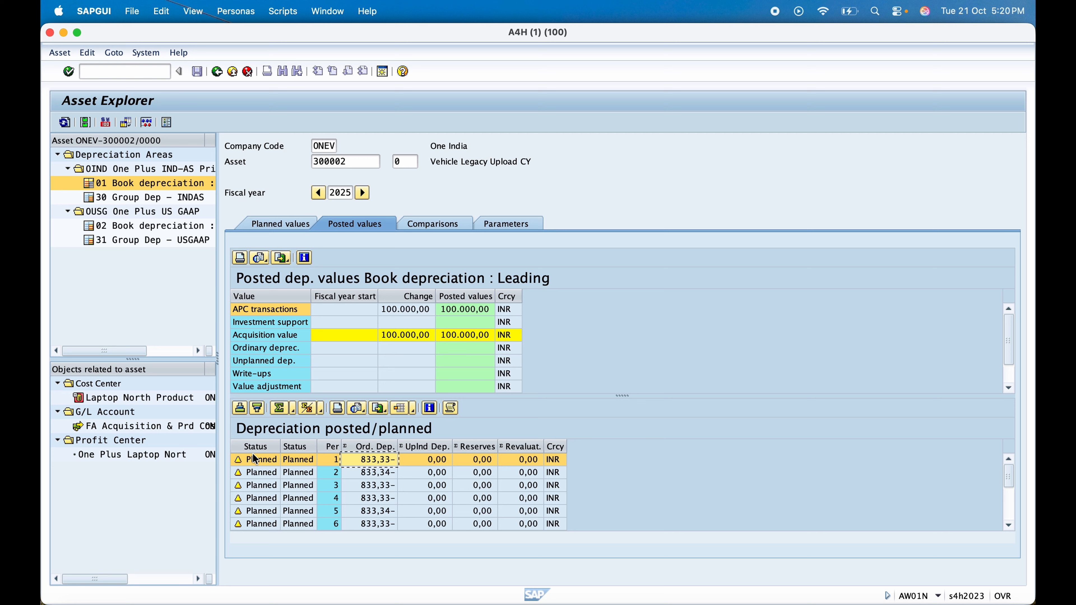
click(1009, 504)
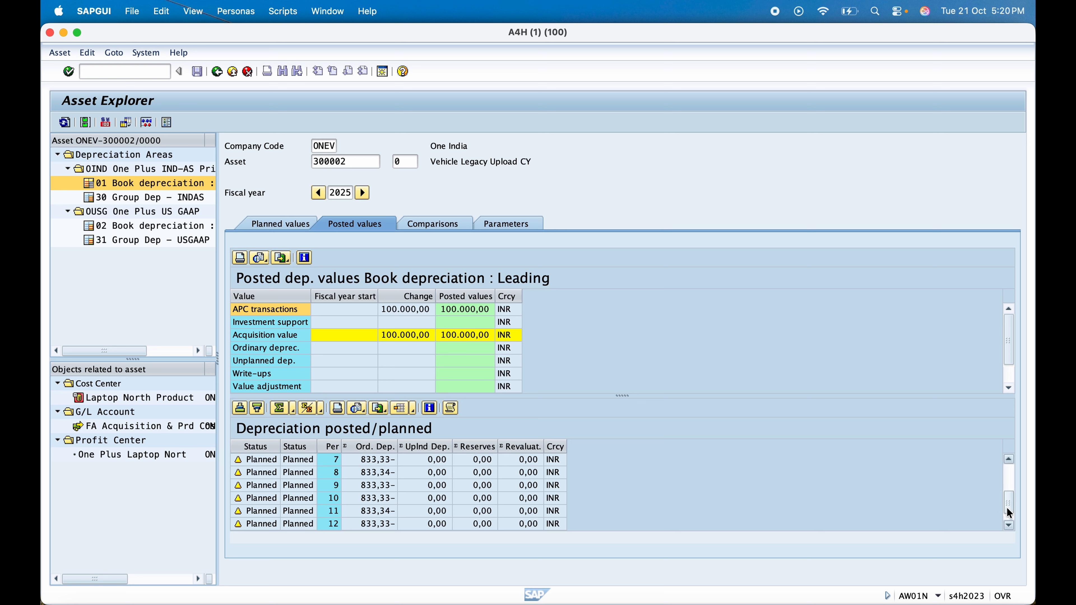
scroll(478, 472, down, 1)
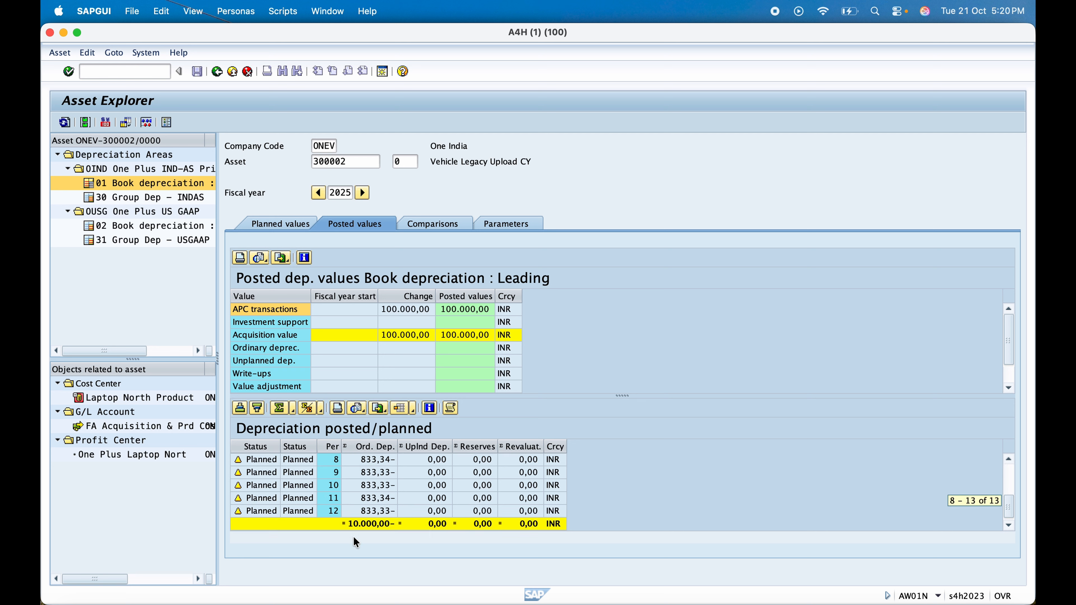
click(370, 524)
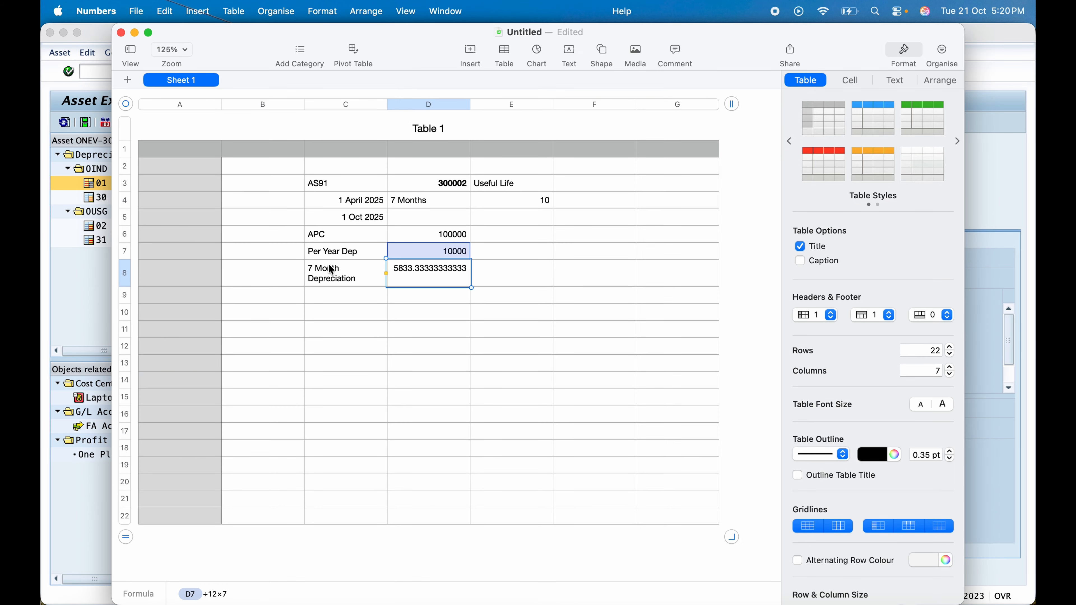
key(super+Tab)
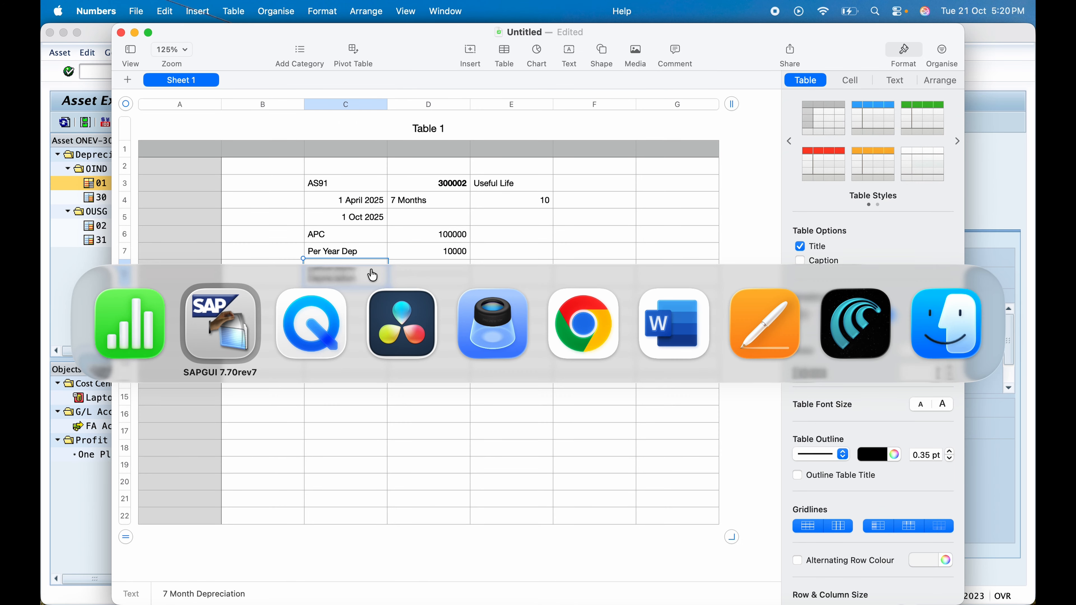
Return to SAP and start the ABLDT legacy value transfer in a new session for asset 300002 in company code ONEV
click(144, 72)
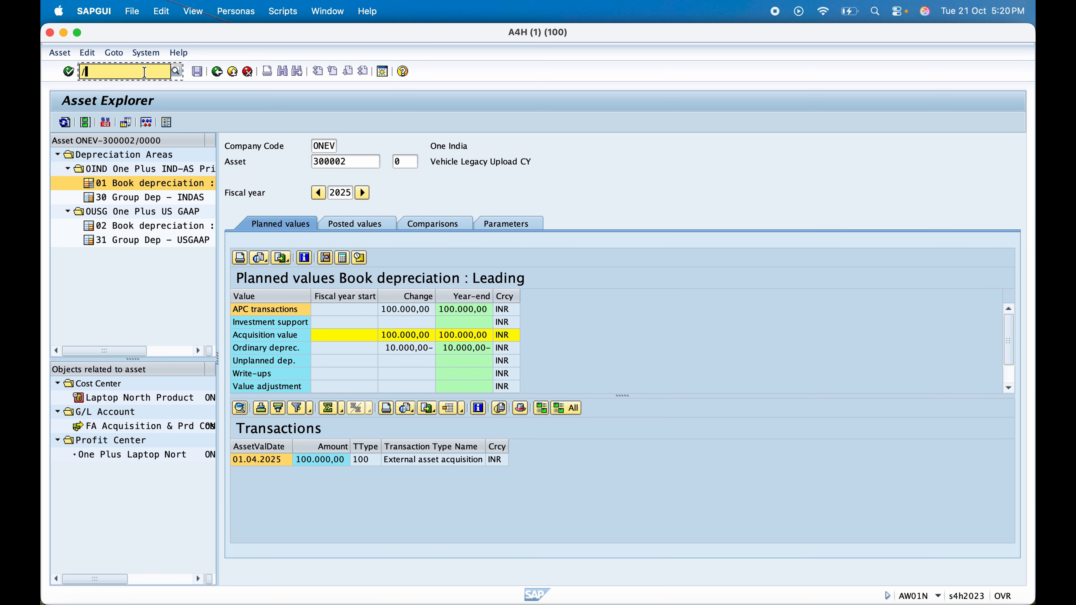
text(/oabldt)
key(Return)
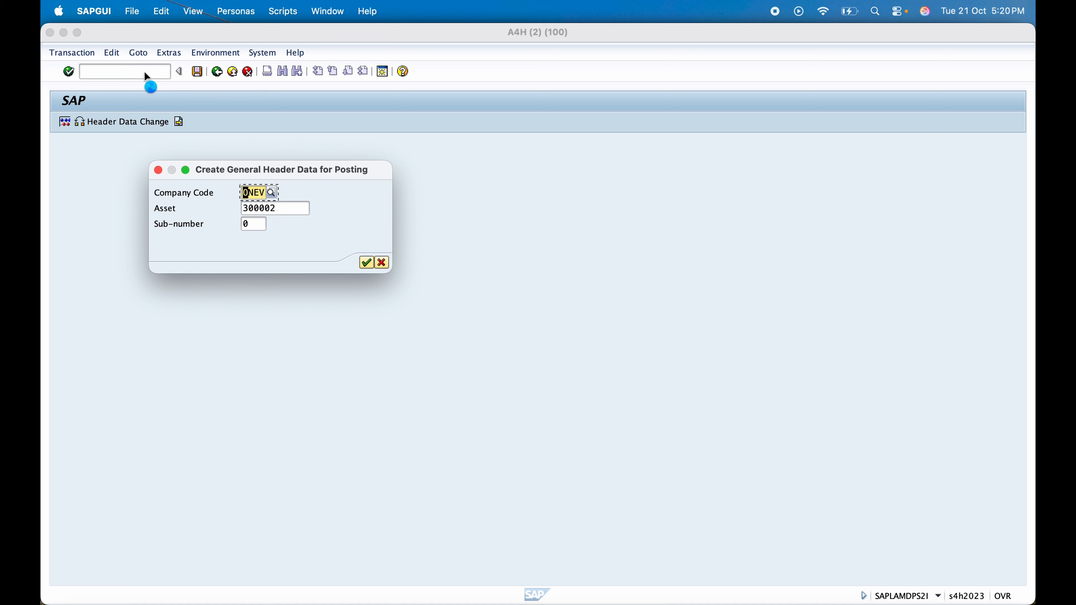
click(278, 208)
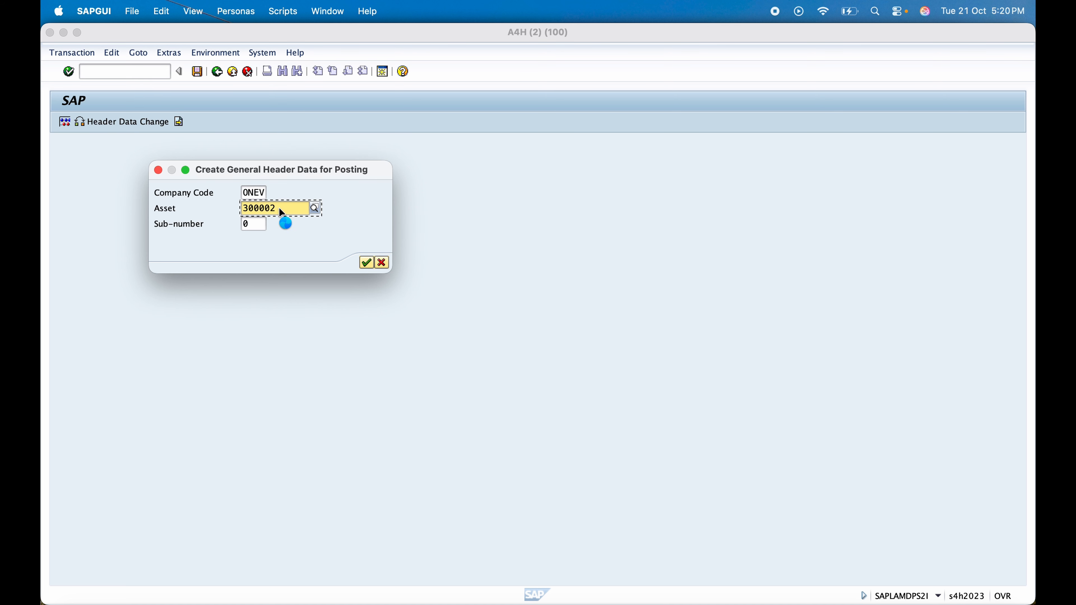
key(Return)
Check the Acq.Value, Ord. Depr. and O.Dep.Pstd columns against the Asset Explorer values and the 7-month depreciation in Numbers
click(134, 245)
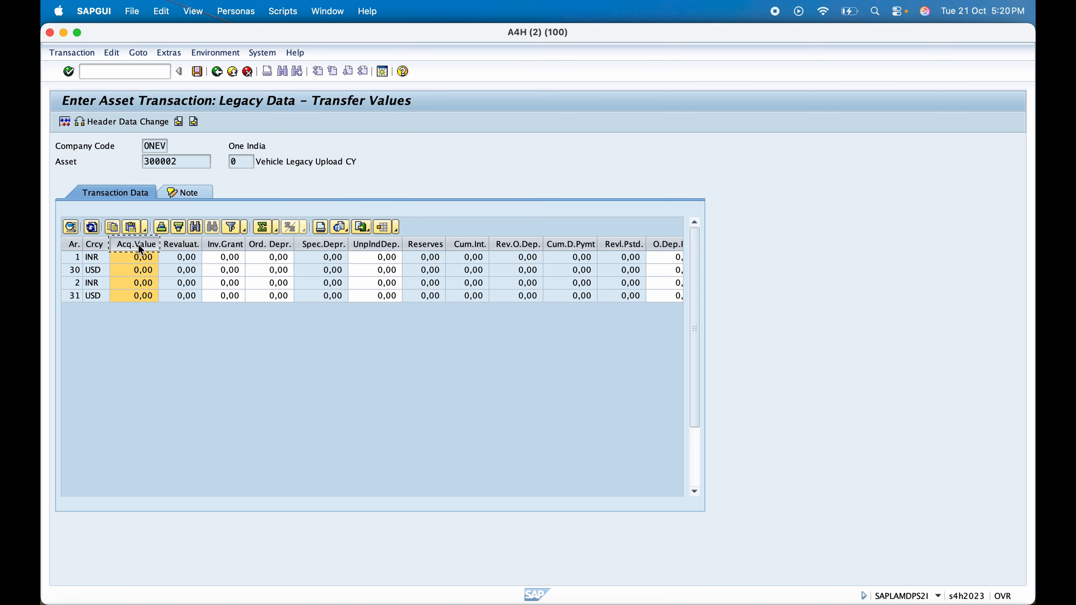
key(super+grave)
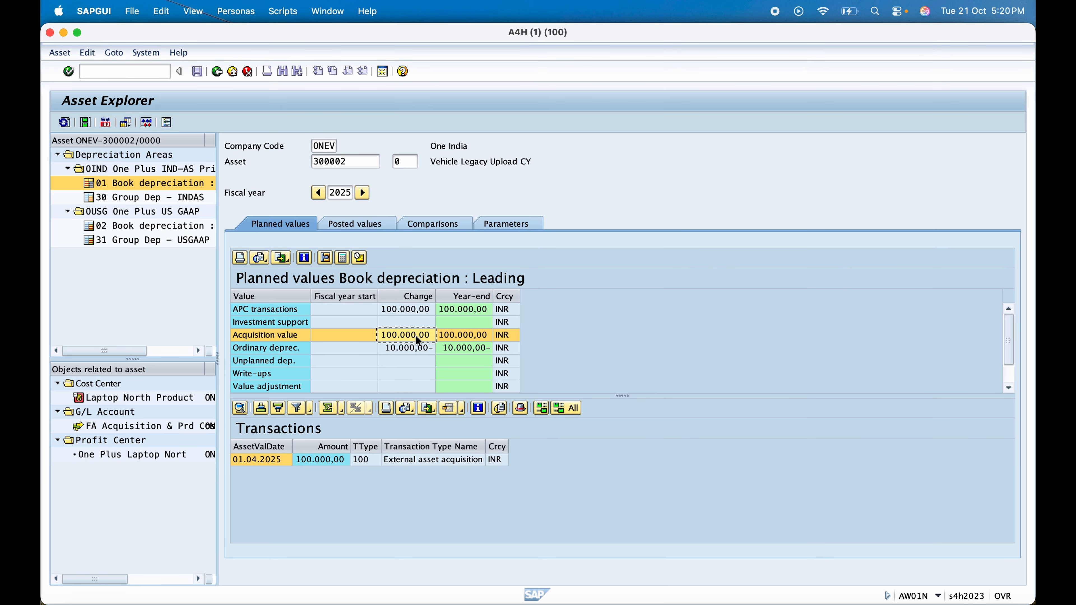
key(super+grave)
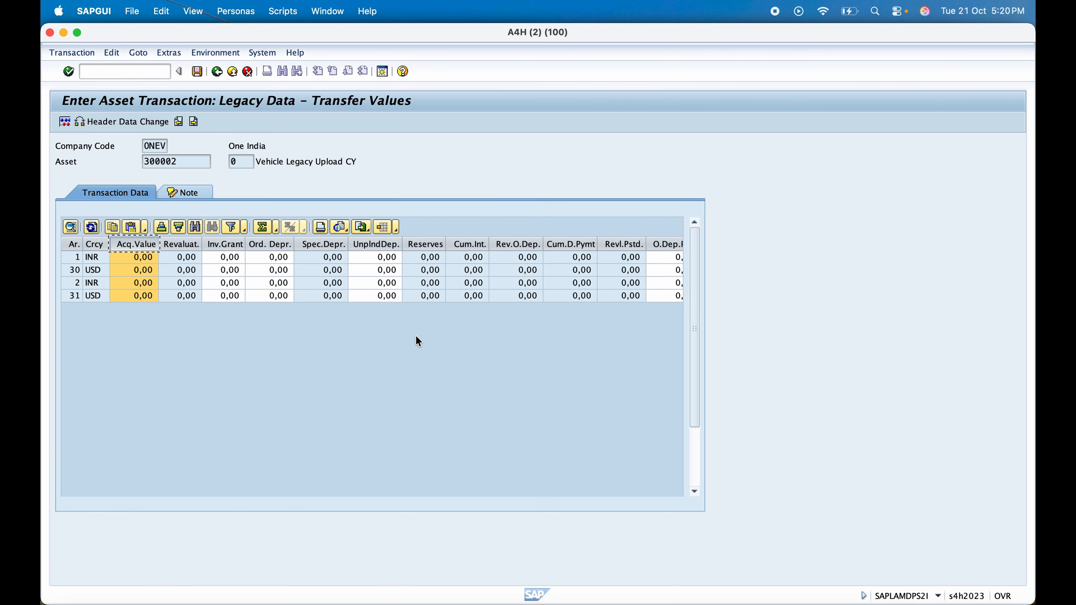
click(262, 245)
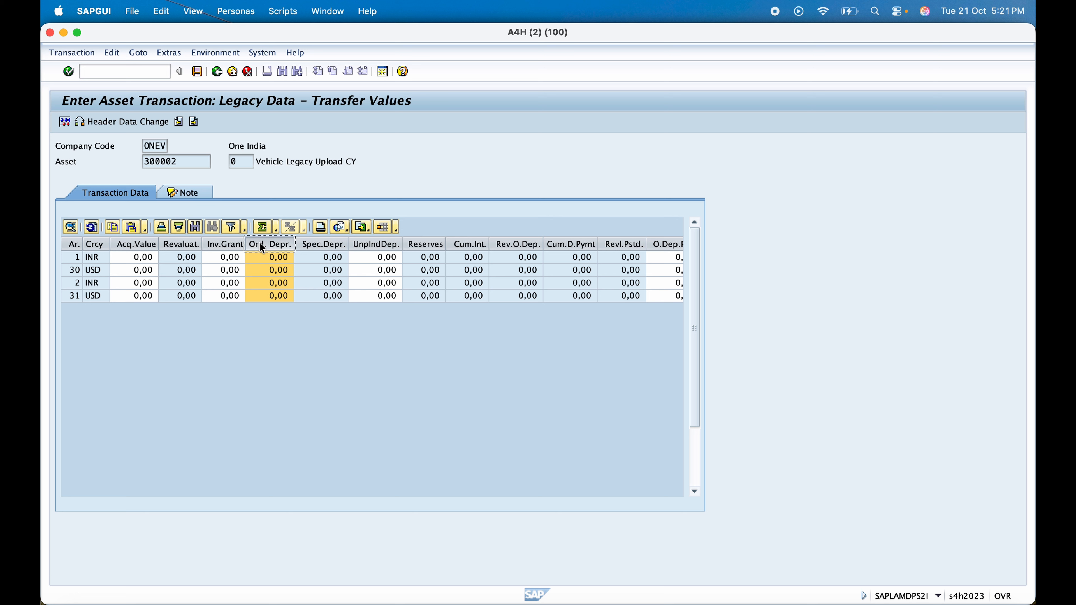
click(665, 244)
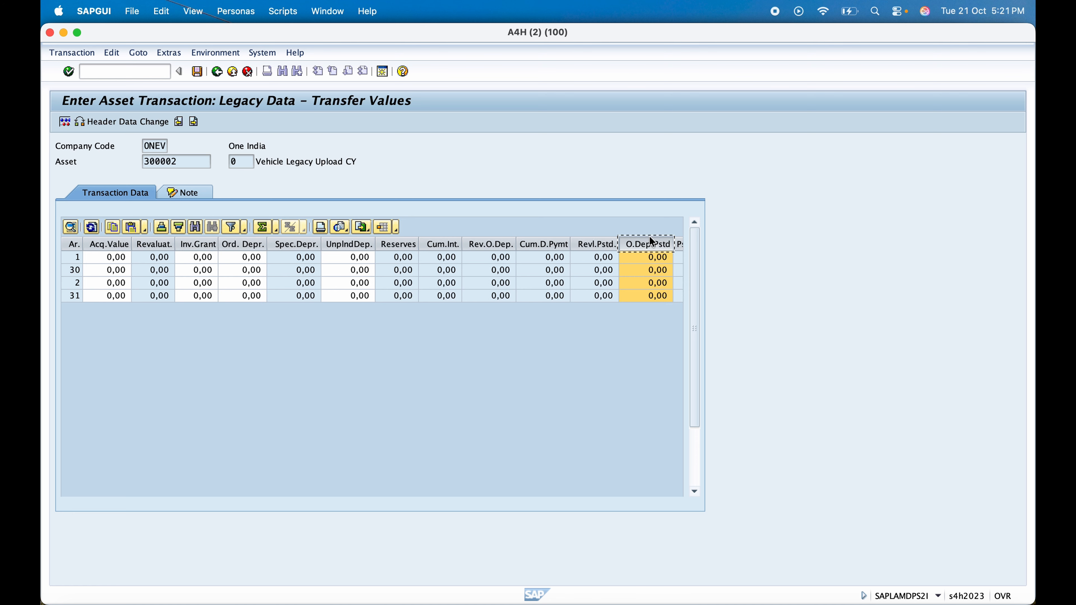
key(super+Tab)
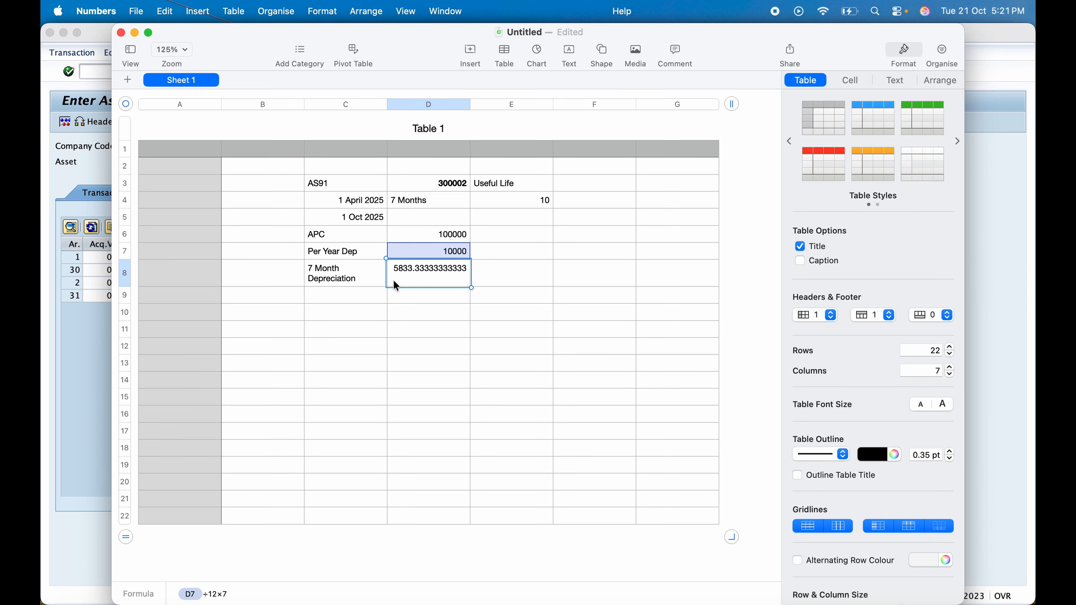
key(super+Tab)
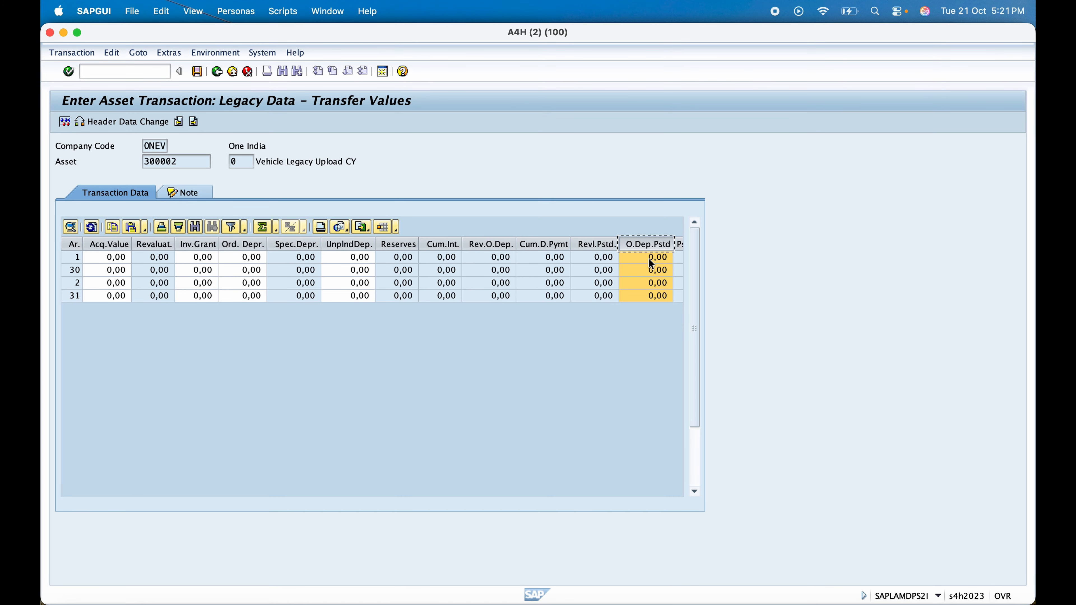
Set the posted ordinary depreciation (O.Dep.Pstd) of depreciation area 1 to 5833,34
click(650, 257)
double_click(650, 257)
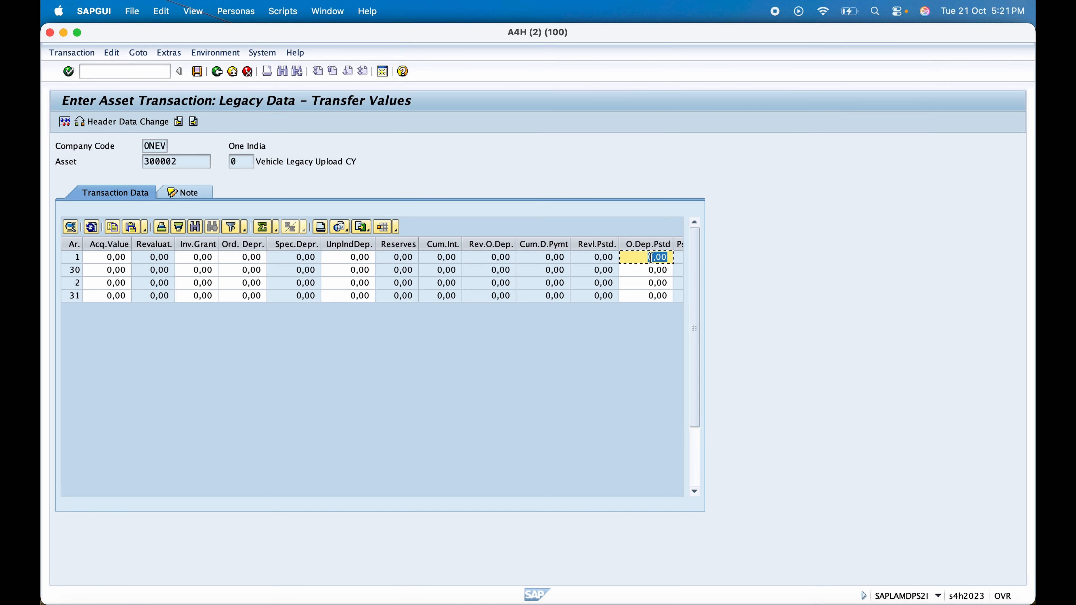
text(5)
key(Down)
key(Down)
key(Down)
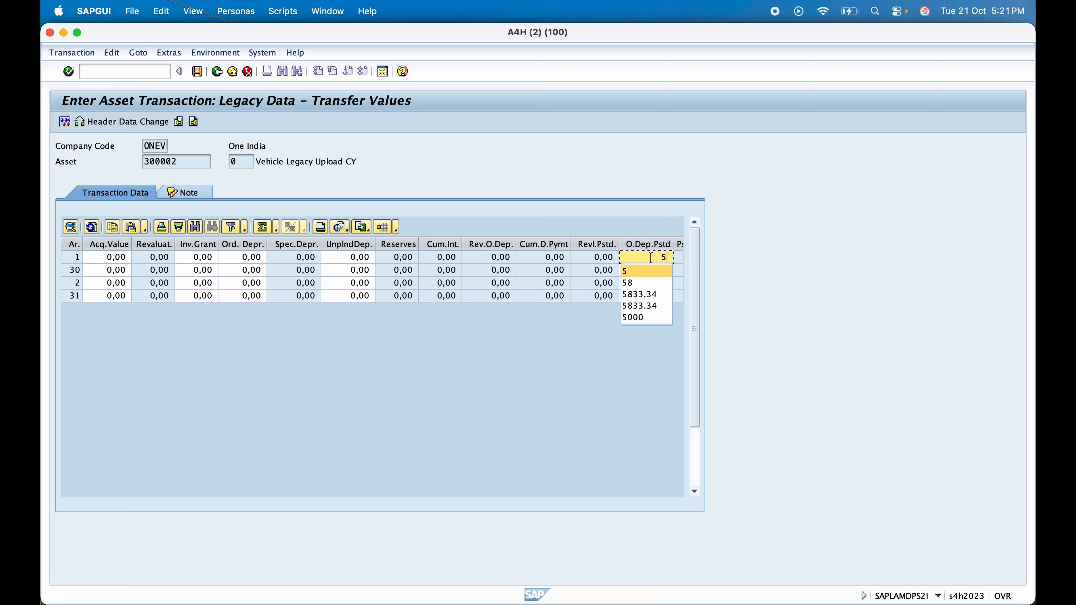
key(Return)
key(Return)
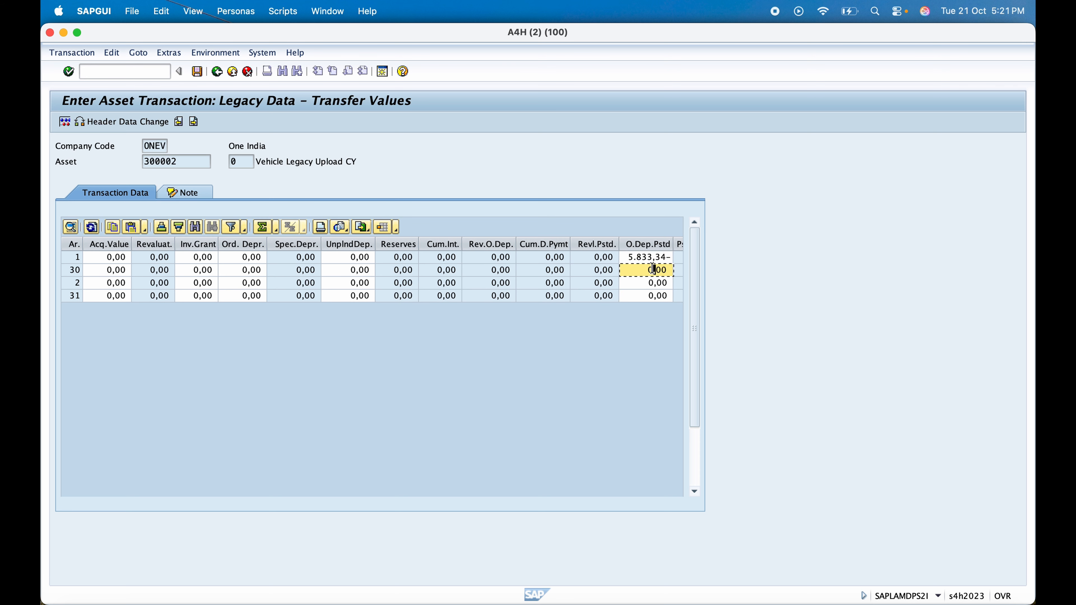
Set the posted ordinary depreciation of areas 30, 2 and 31 to 5833,34 and review the filled column
double_click(654, 270)
double_click(651, 295)
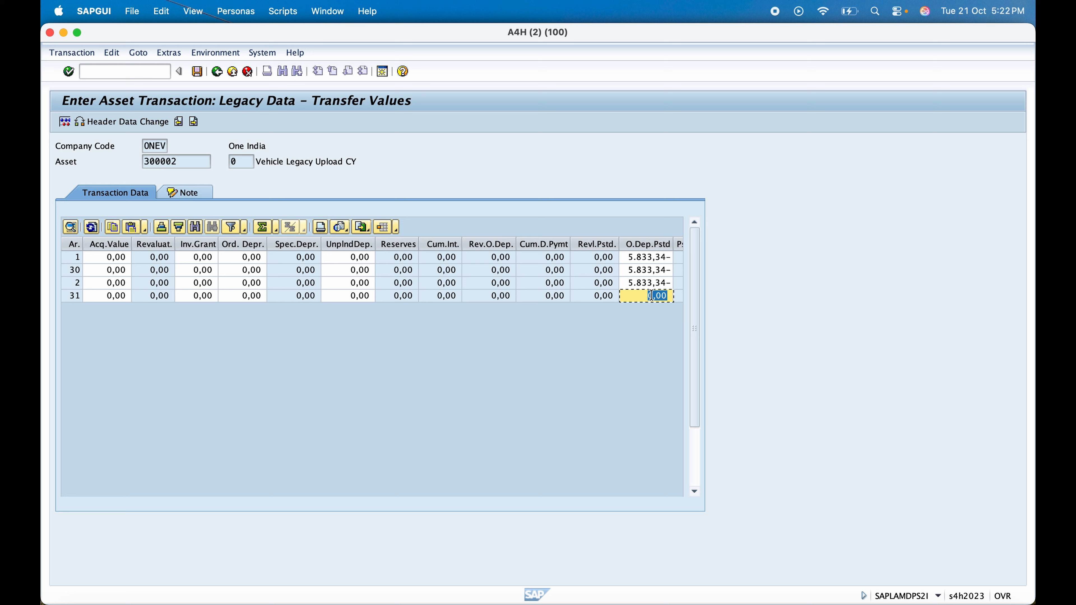
text(58)
key(Down)
key(Return)
click(75, 256)
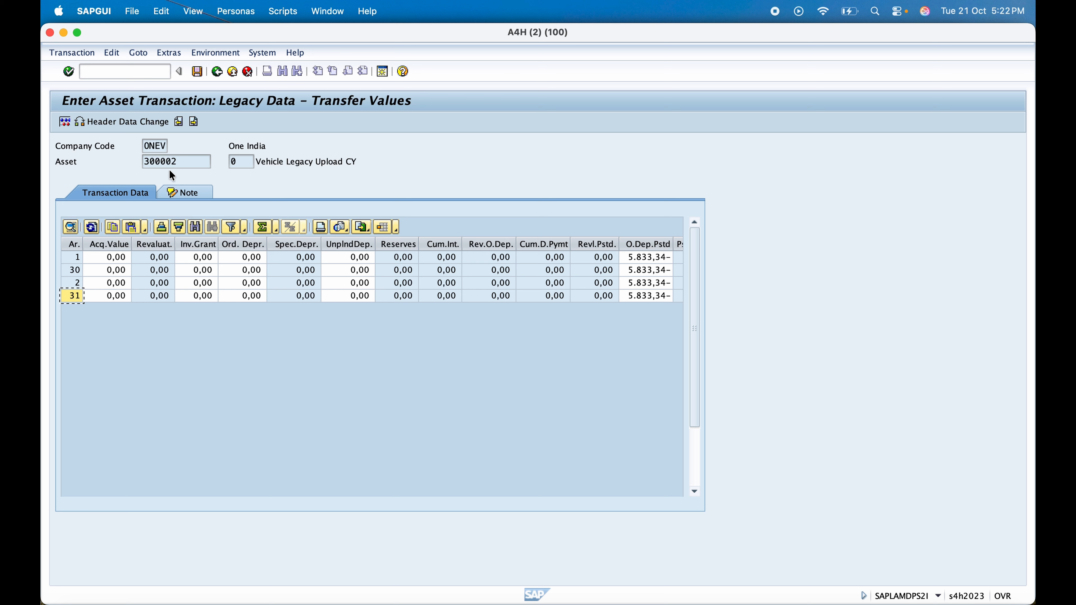
click(636, 245)
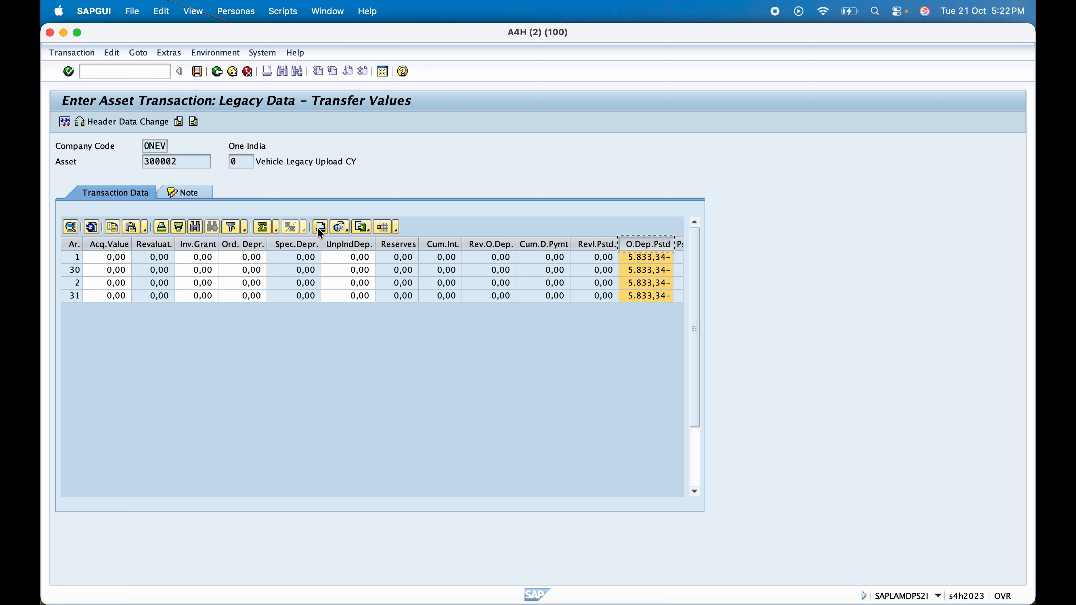
Simulate the depreciation transfer and check the ledger group, short text and amount of both document line items under the IND-AS principle
click(67, 121)
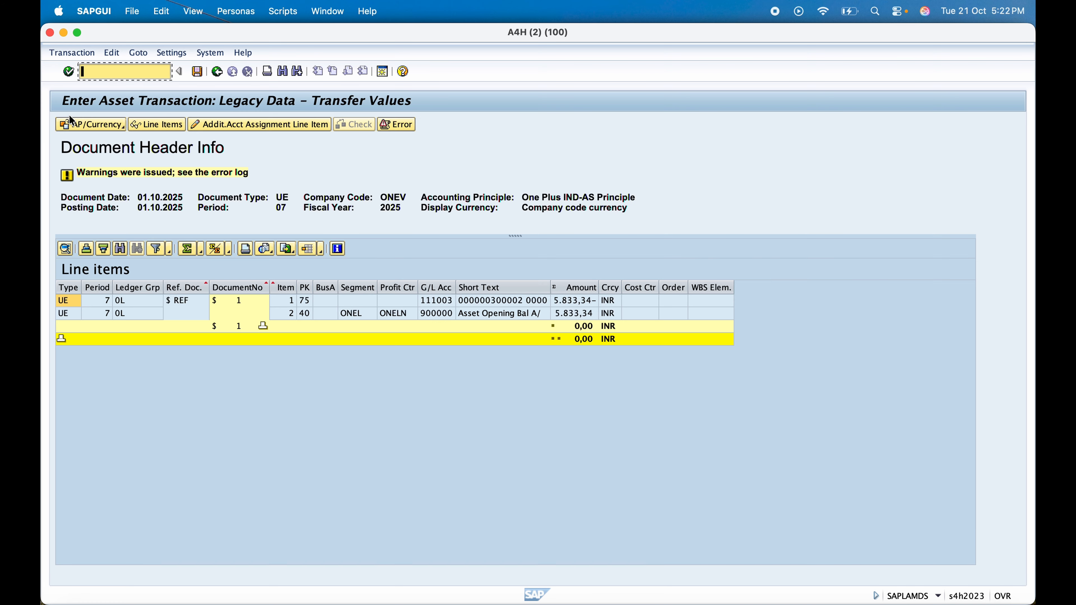
click(509, 300)
click(127, 304)
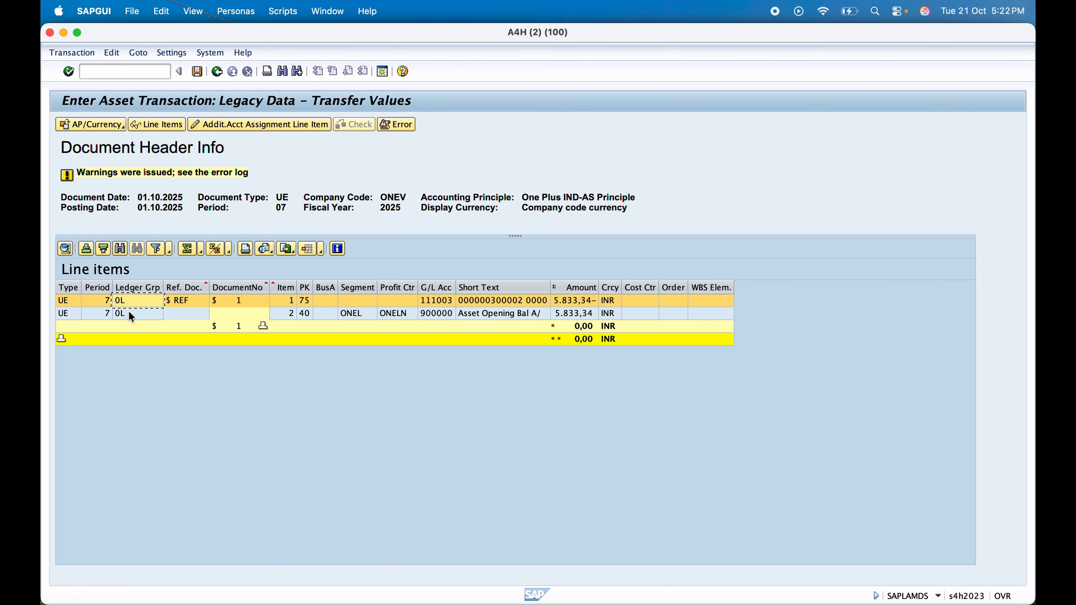
click(130, 314)
click(70, 312)
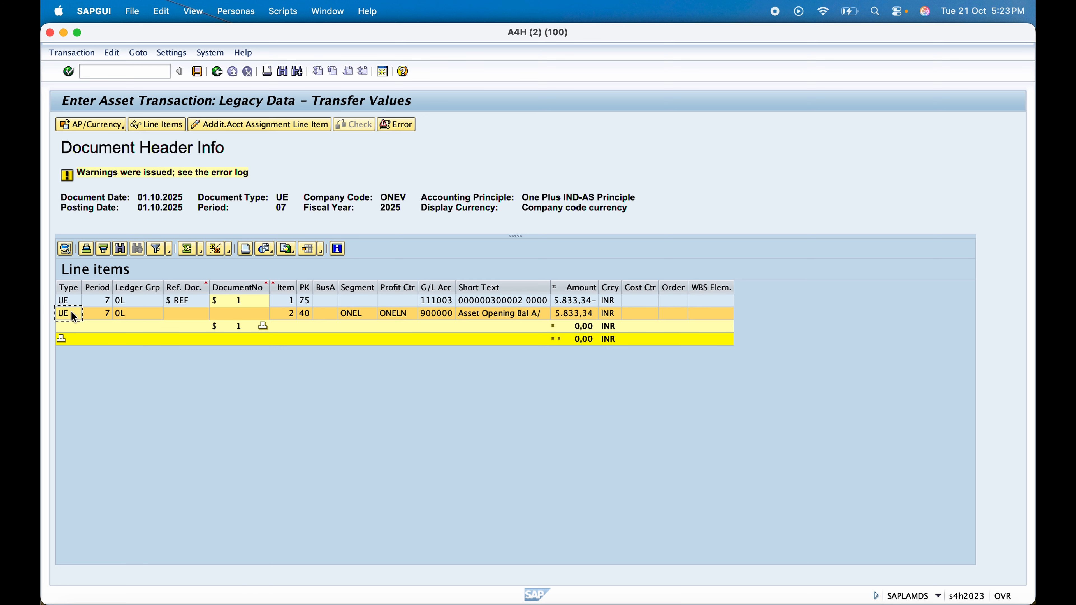
click(518, 304)
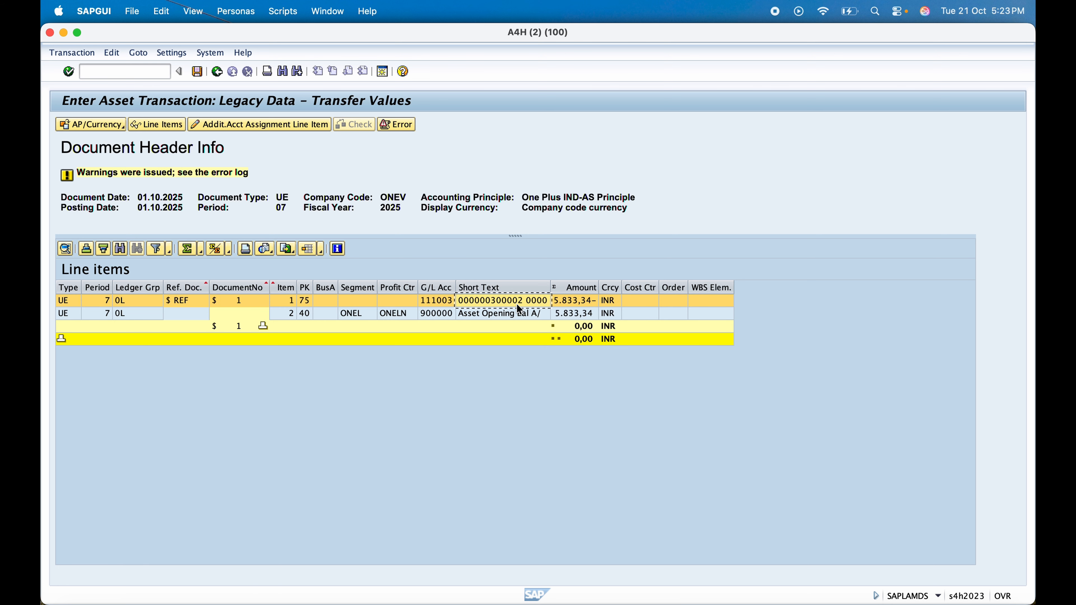
click(578, 304)
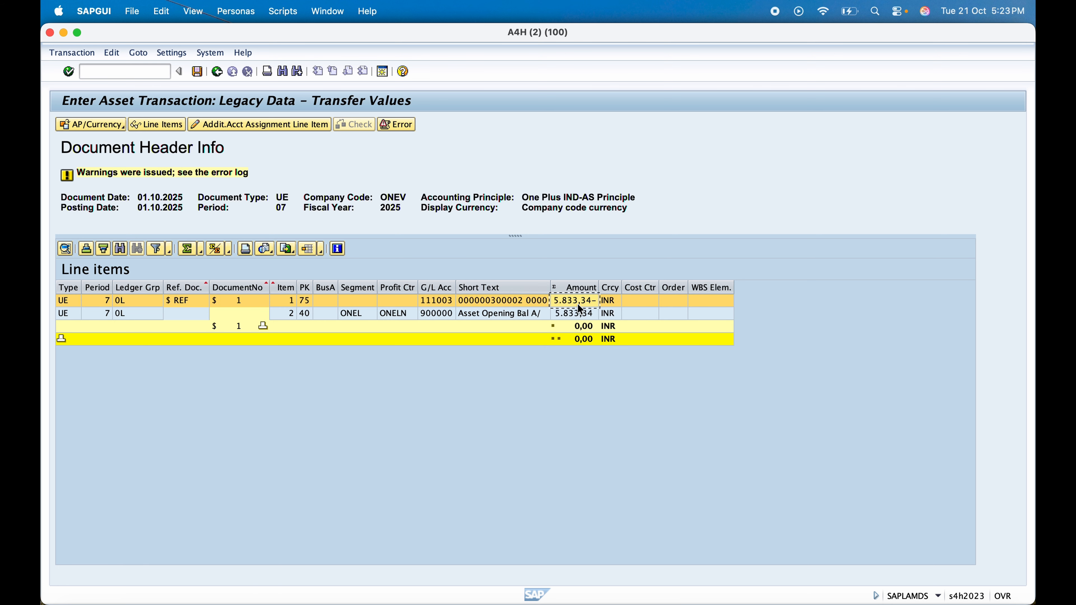
click(513, 314)
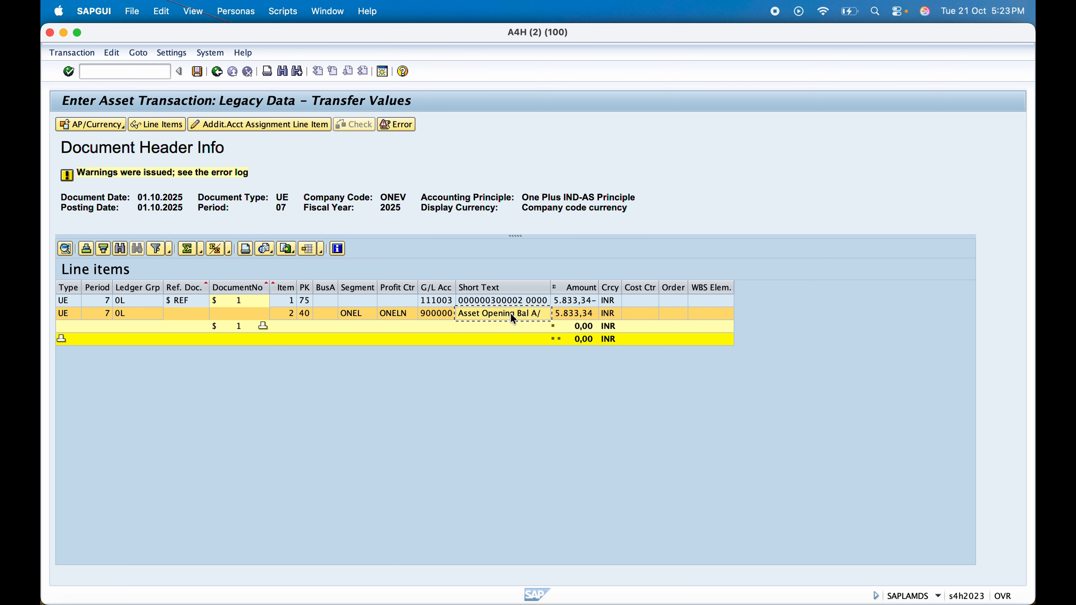
Display the simulated document for OUSG One Plus US GAAP in INR document currency and check each line's ledger group
click(120, 128)
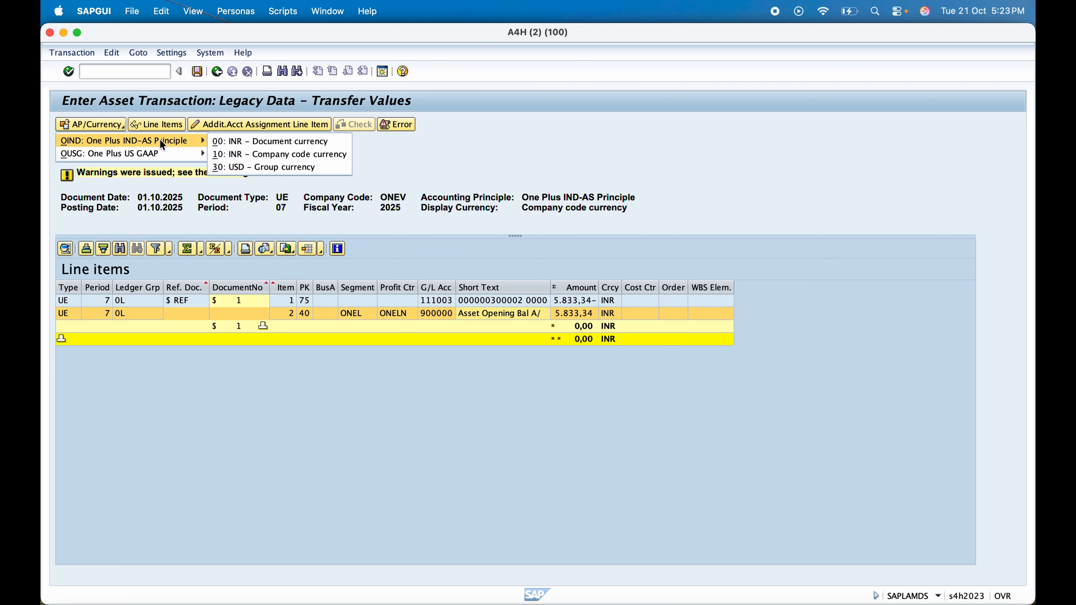
mouse_move(183, 151)
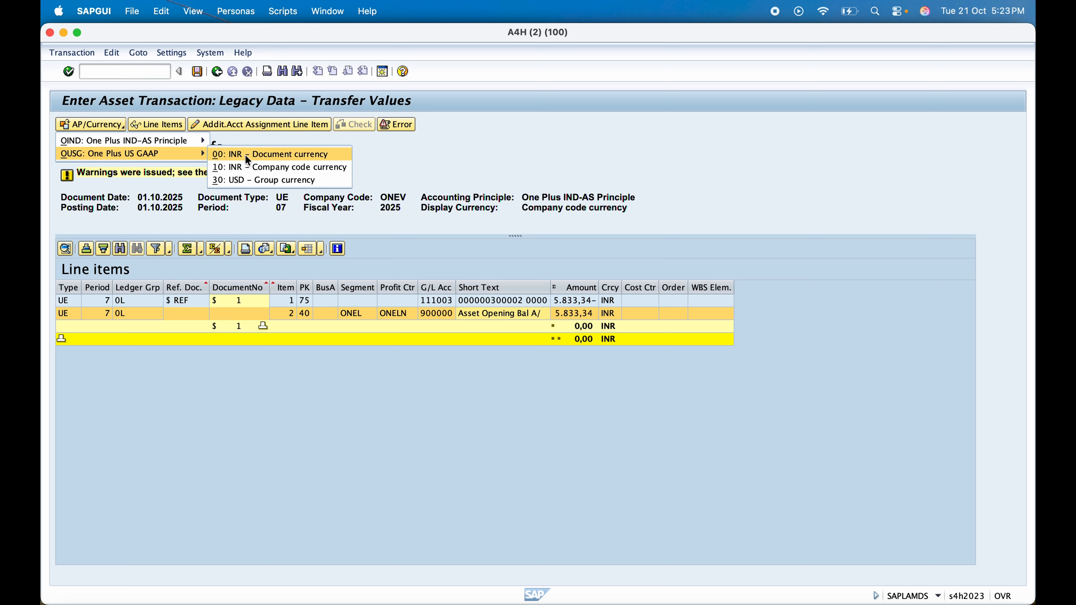
click(262, 166)
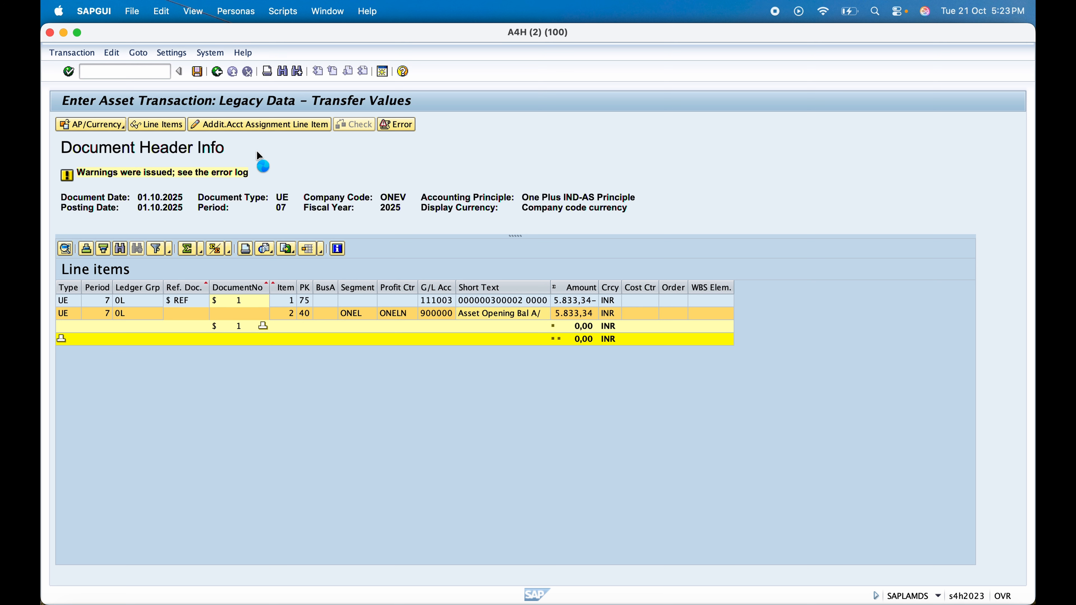
click(146, 299)
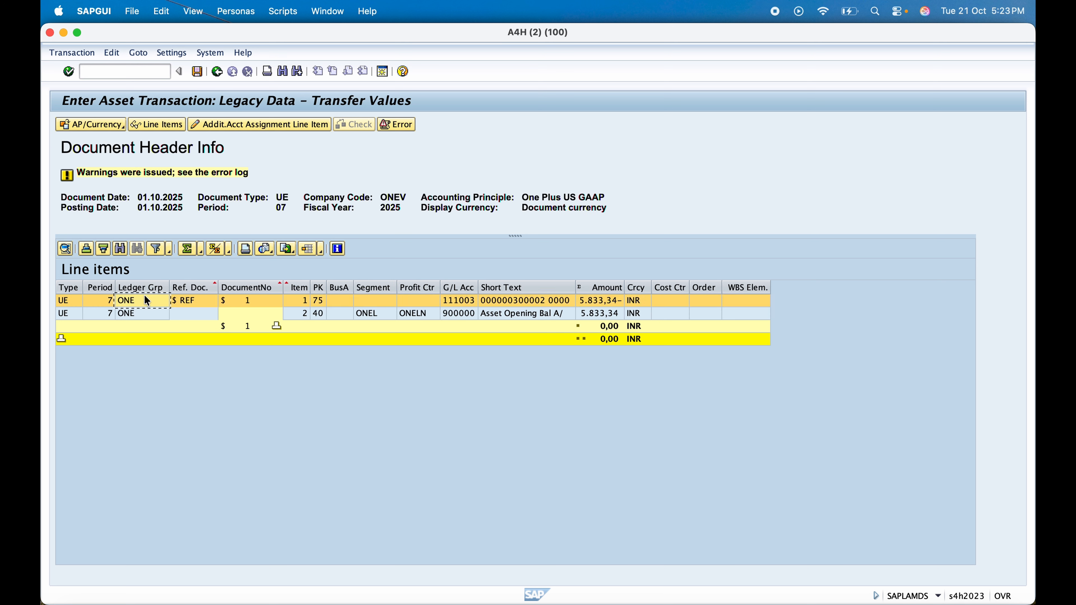
click(146, 313)
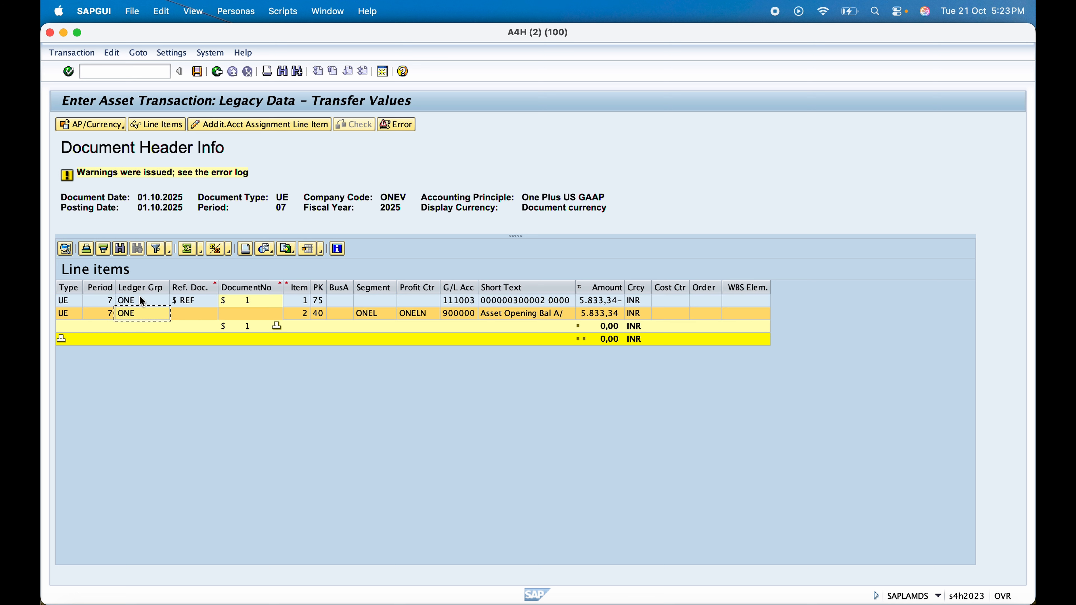
Post the legacy depreciation transfer, acknowledge the posting messages and close the header data dialog for a new entry
click(198, 72)
click(382, 124)
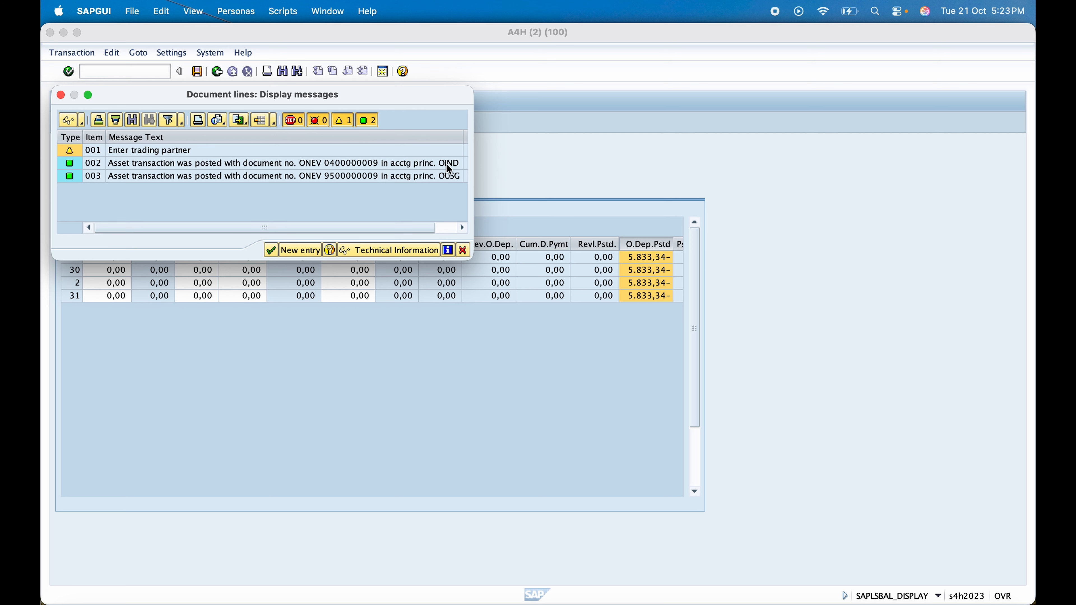
click(271, 250)
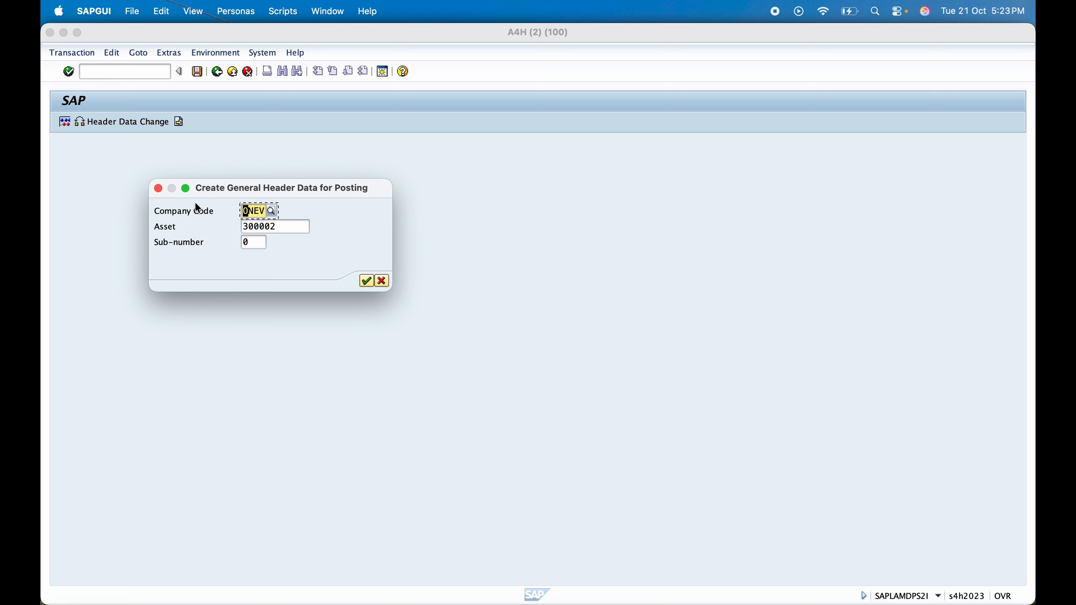
click(157, 188)
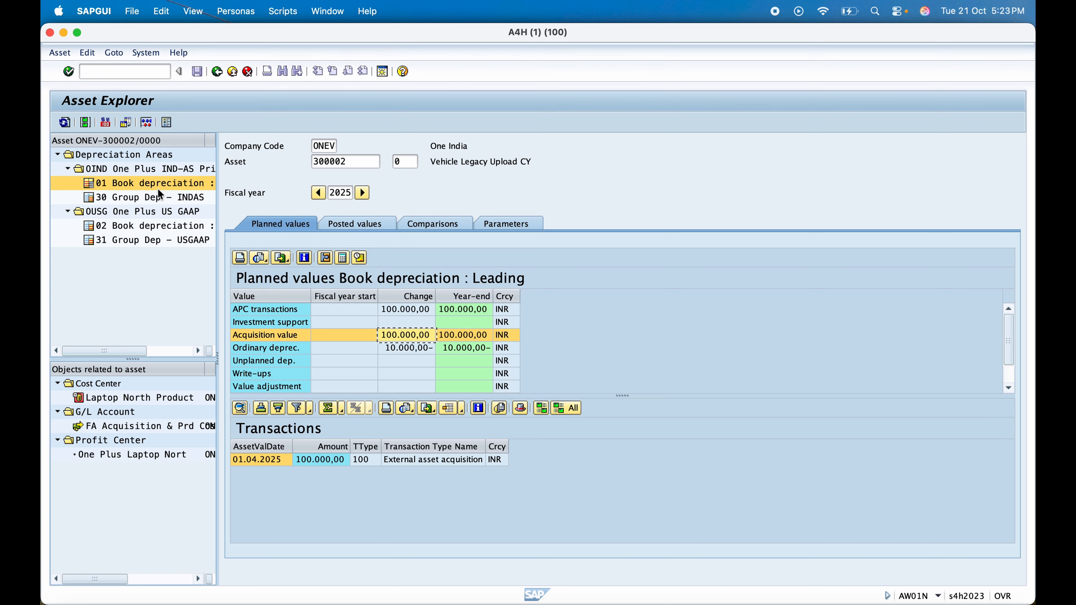
Refresh the asset in Asset Explorer and check the post depreciation transaction dated 01.10.2025 in the planned values of area 01
click(350, 220)
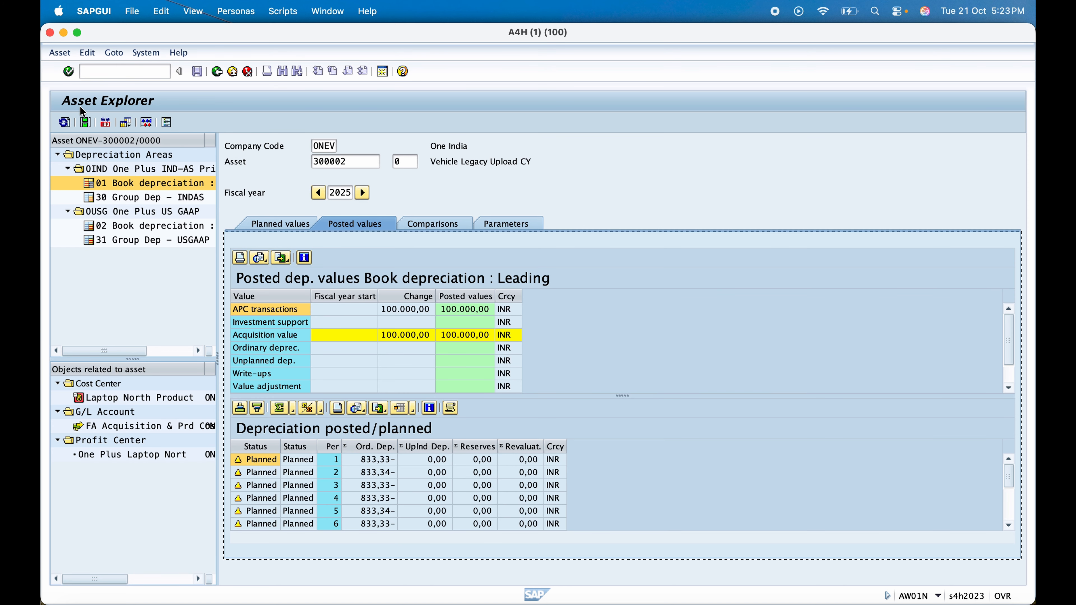
click(383, 493)
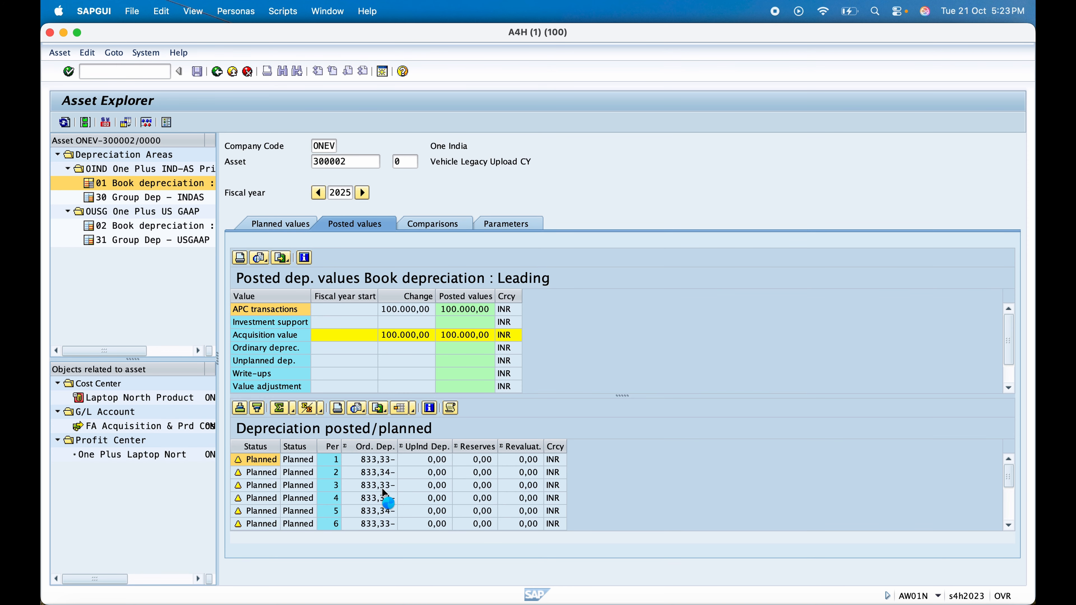
double_click(246, 477)
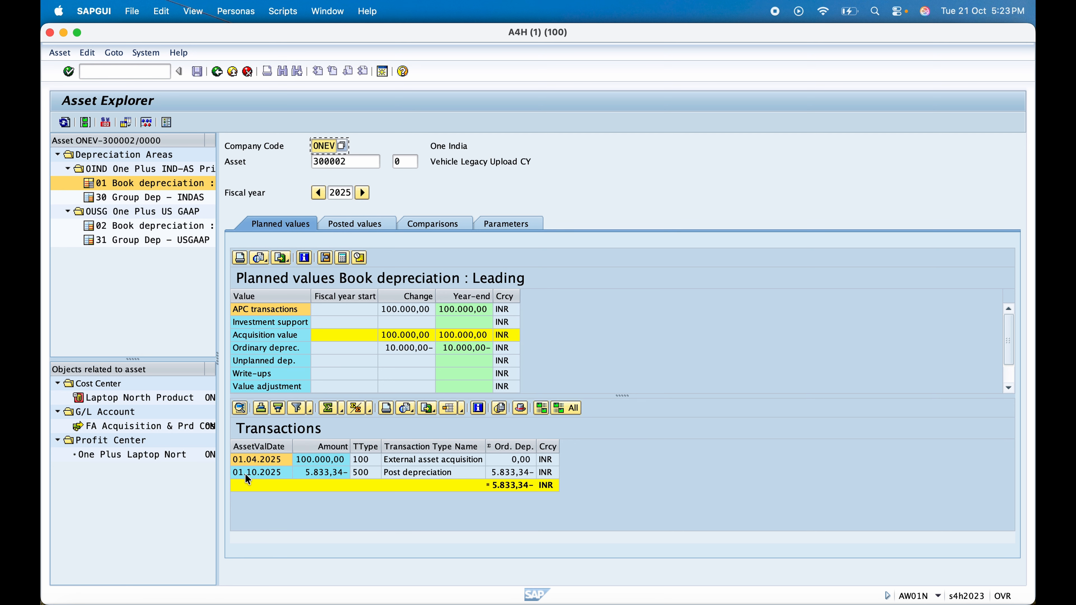
click(360, 474)
click(431, 477)
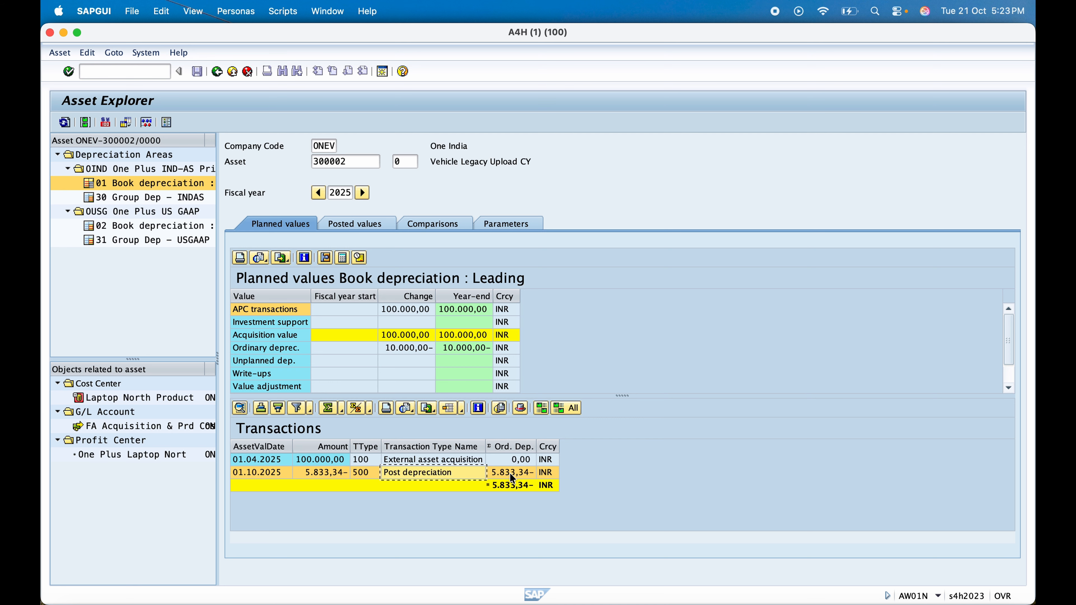
Examine the posted values of area 01, covering the legacy data transfer in period 7, planned periods 8 to 12 and the total
click(362, 226)
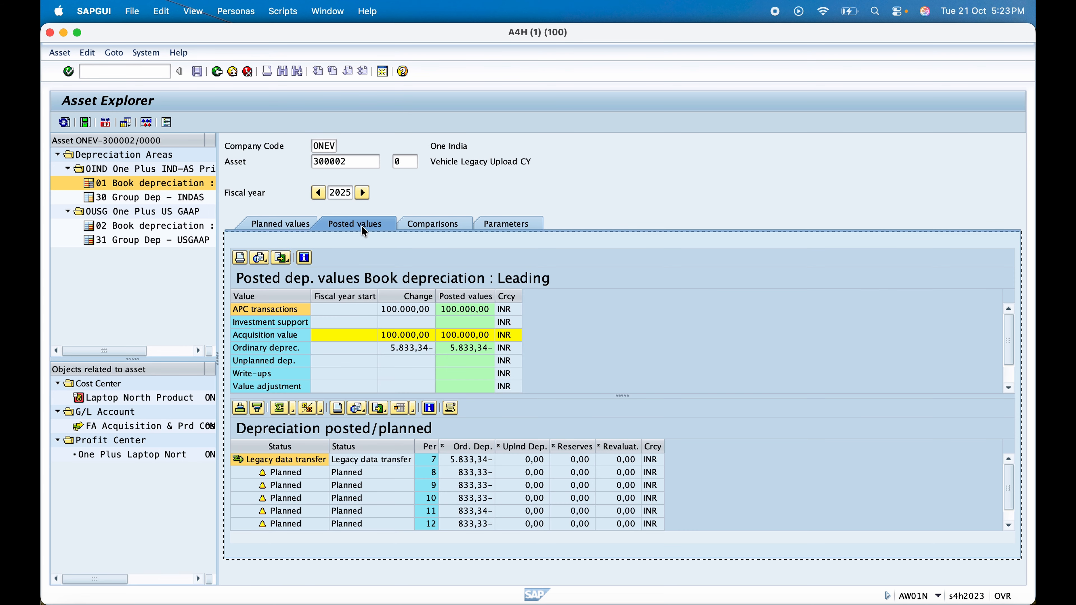
click(380, 463)
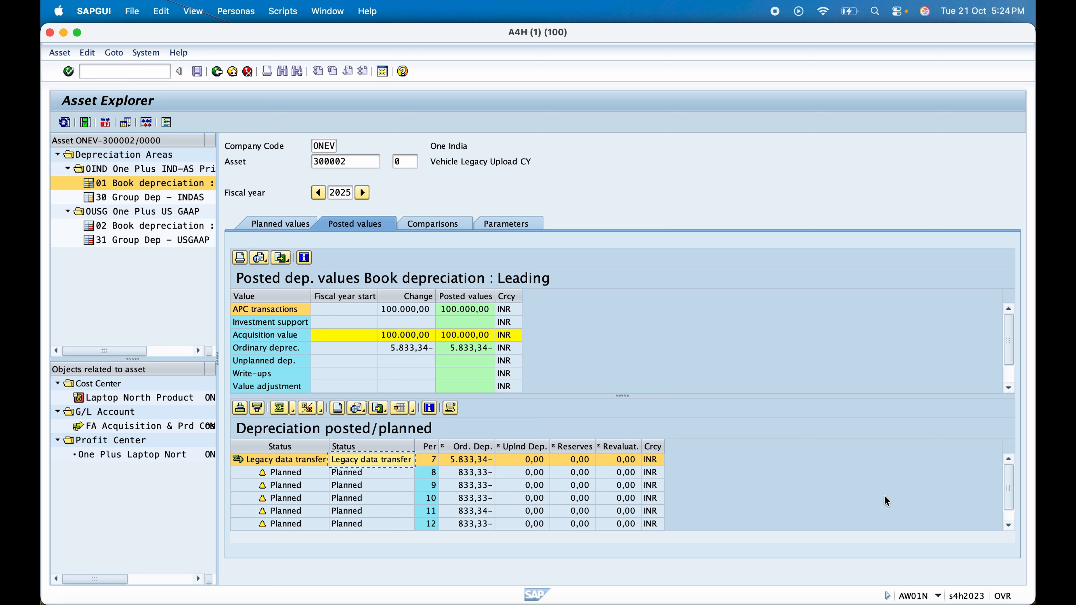
click(1006, 522)
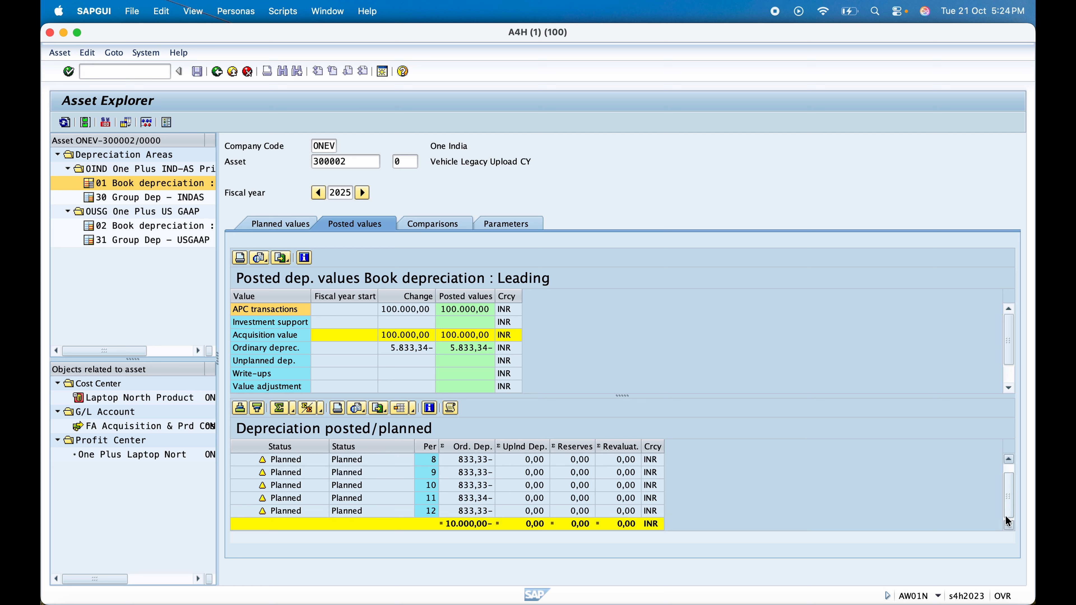
click(1009, 462)
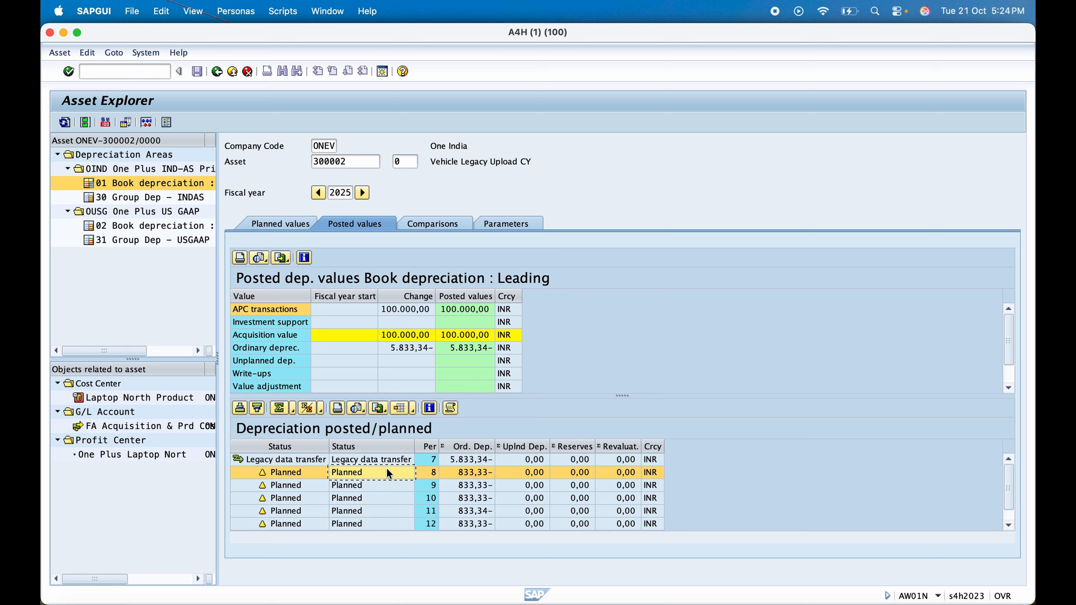
scroll(387, 468, down, 1)
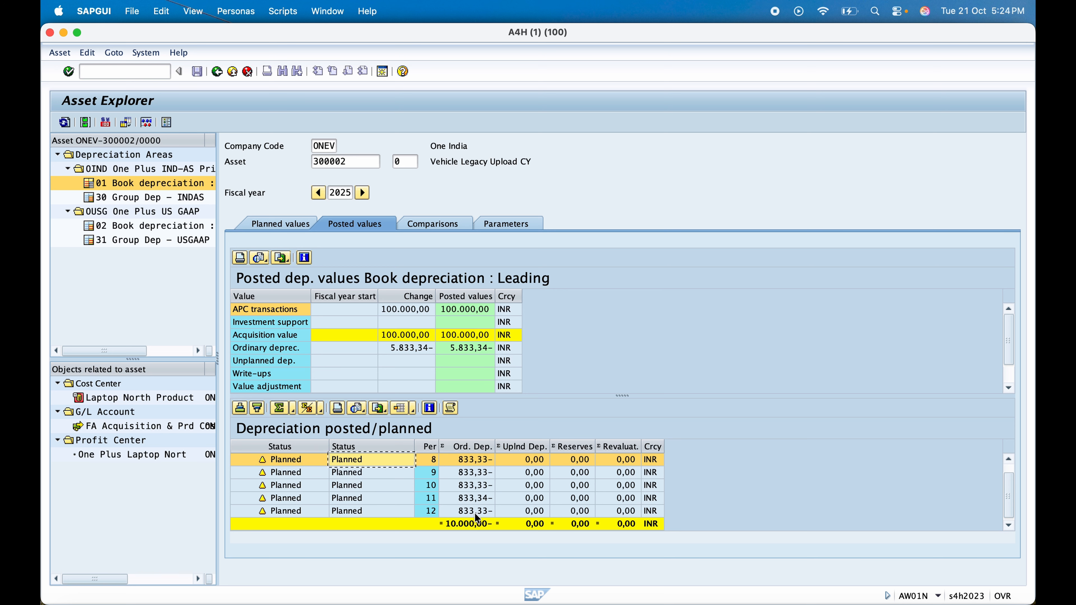
click(474, 524)
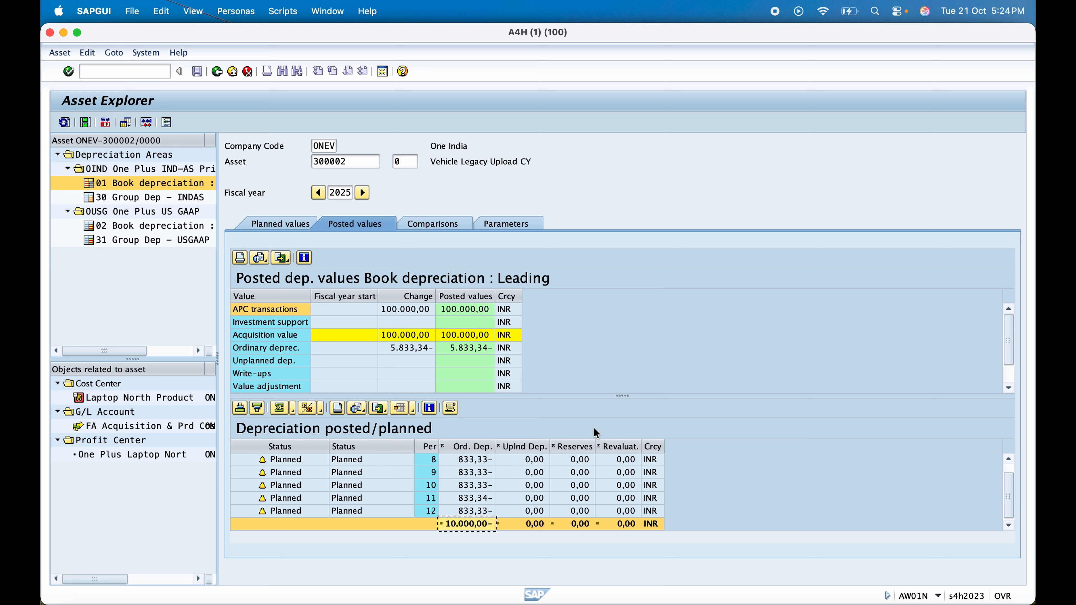